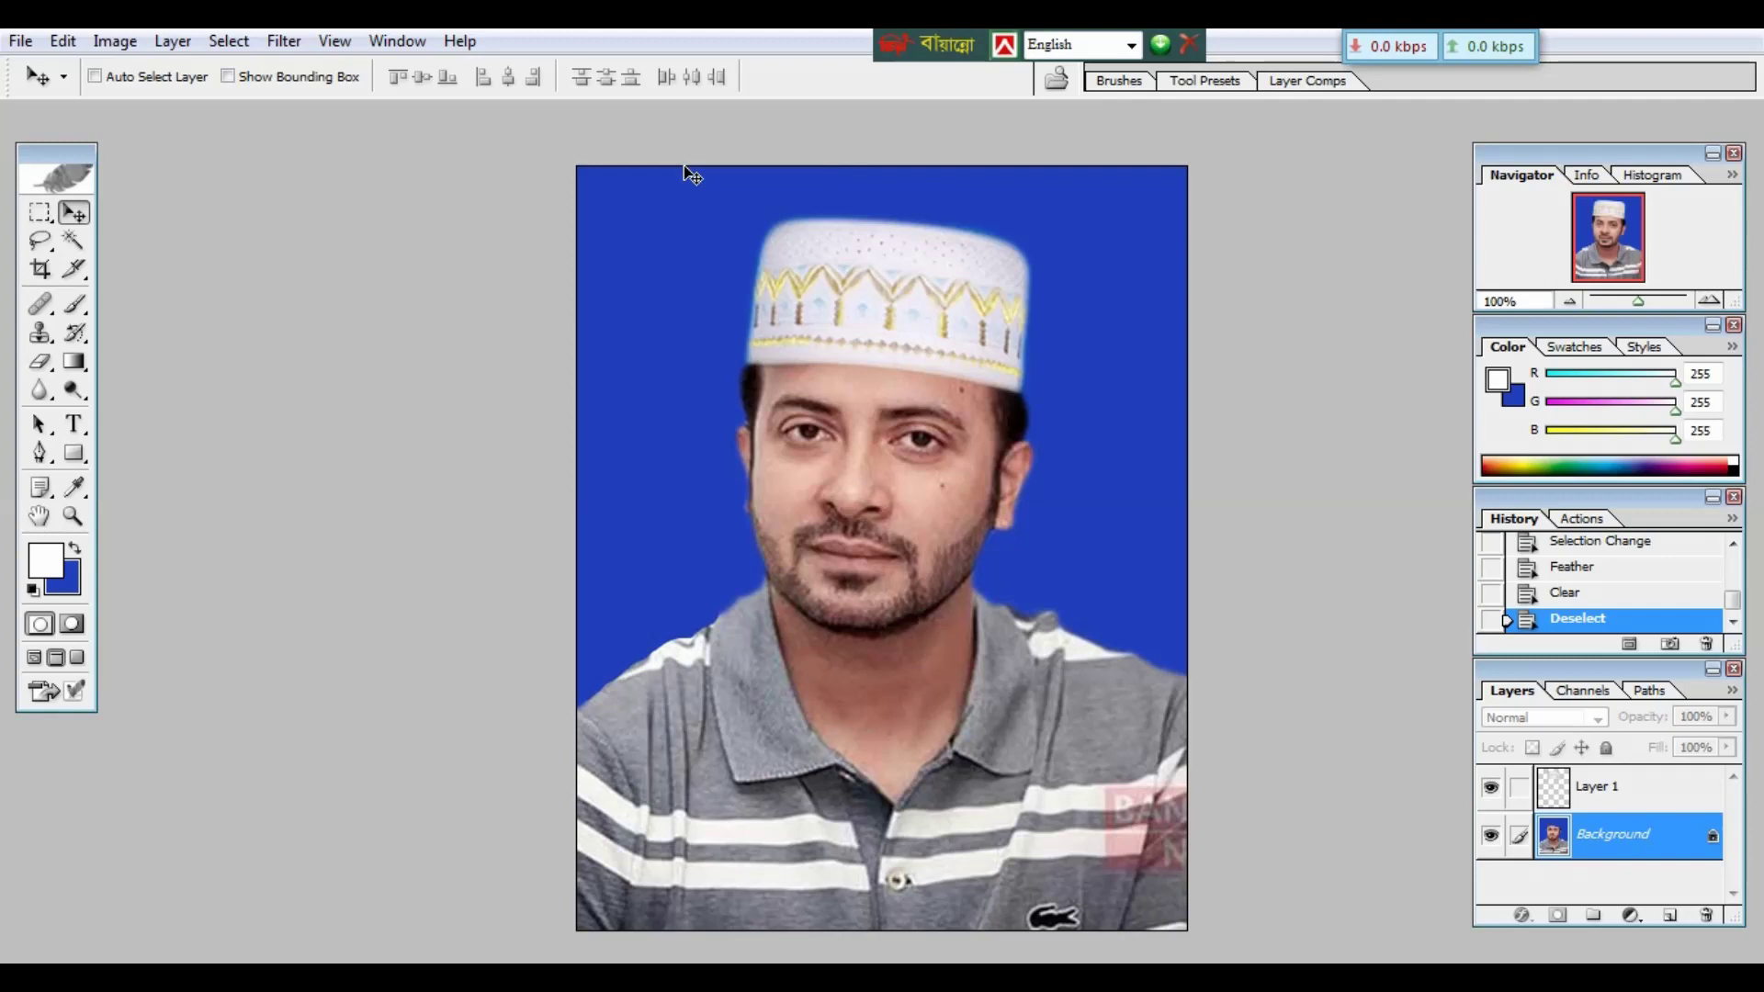
Toggle undo/redo between the cap on the shirt and on the head, ending stepped back
key("ctrl+alt+z")
key("ctrl+alt+z")
key("ctrl+alt+z")
key("ctrl+shift+z")
key("ctrl+shift+z")
key("ctrl+shift+z")
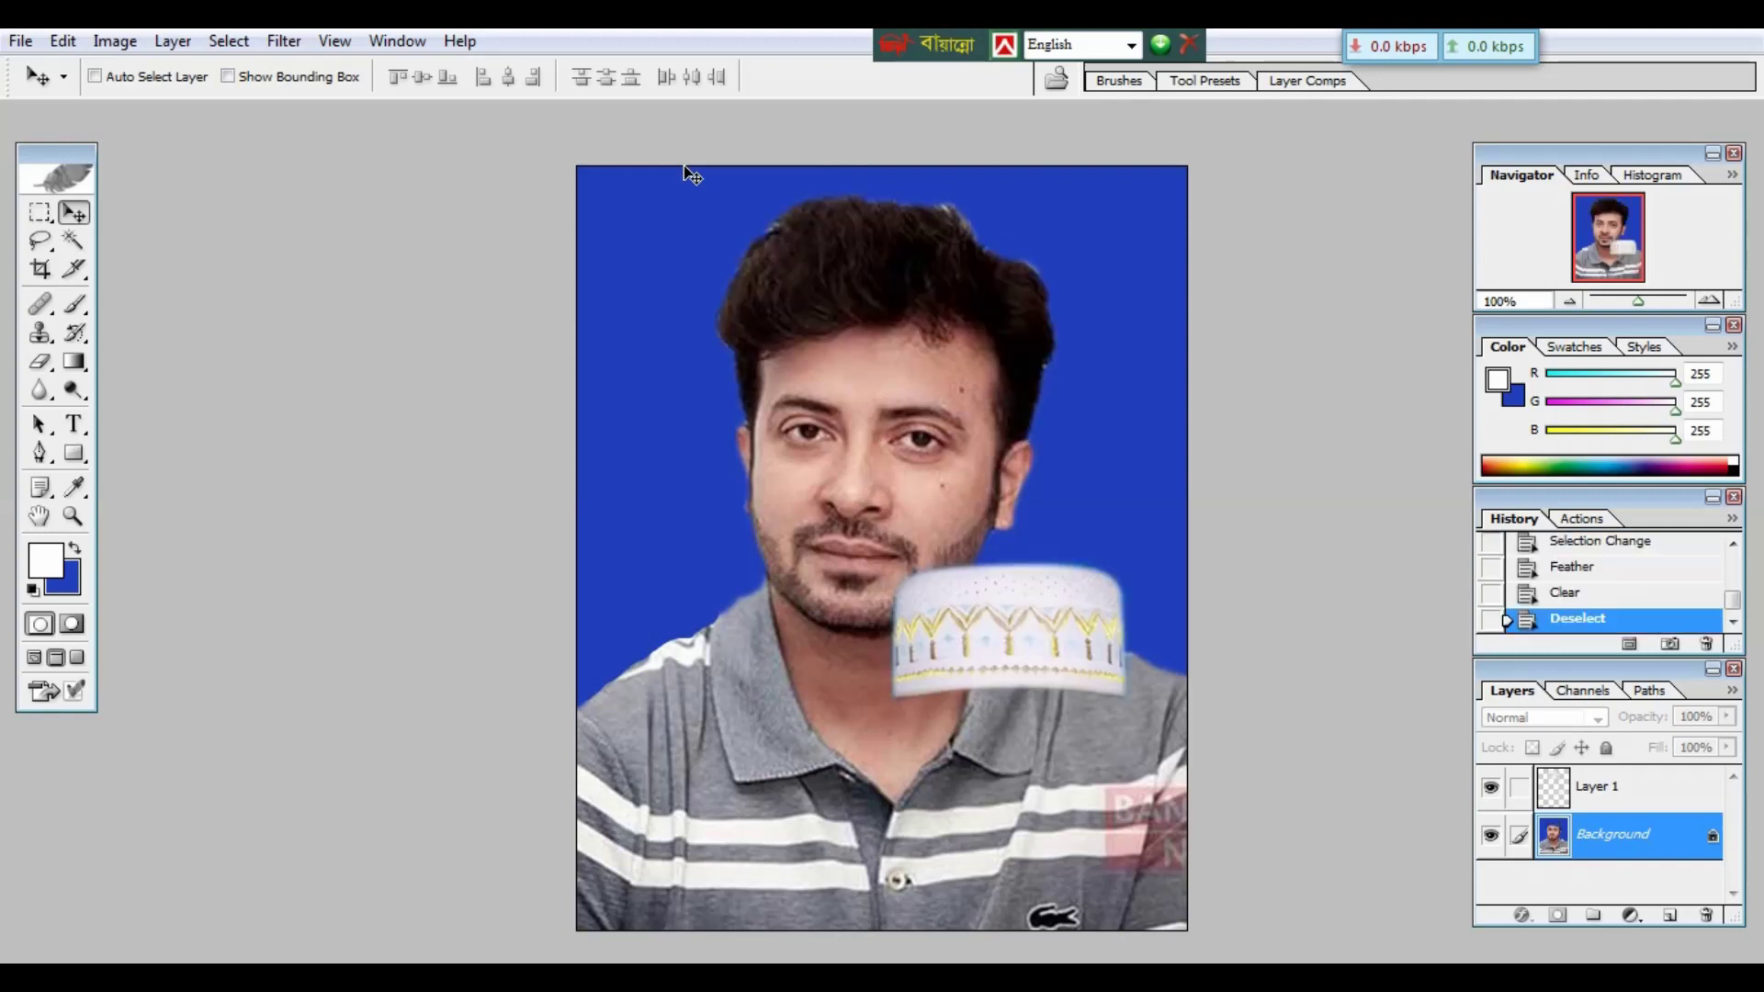
key("ctrl+alt+z")
key("ctrl+alt+z")
key("ctrl+alt+z")
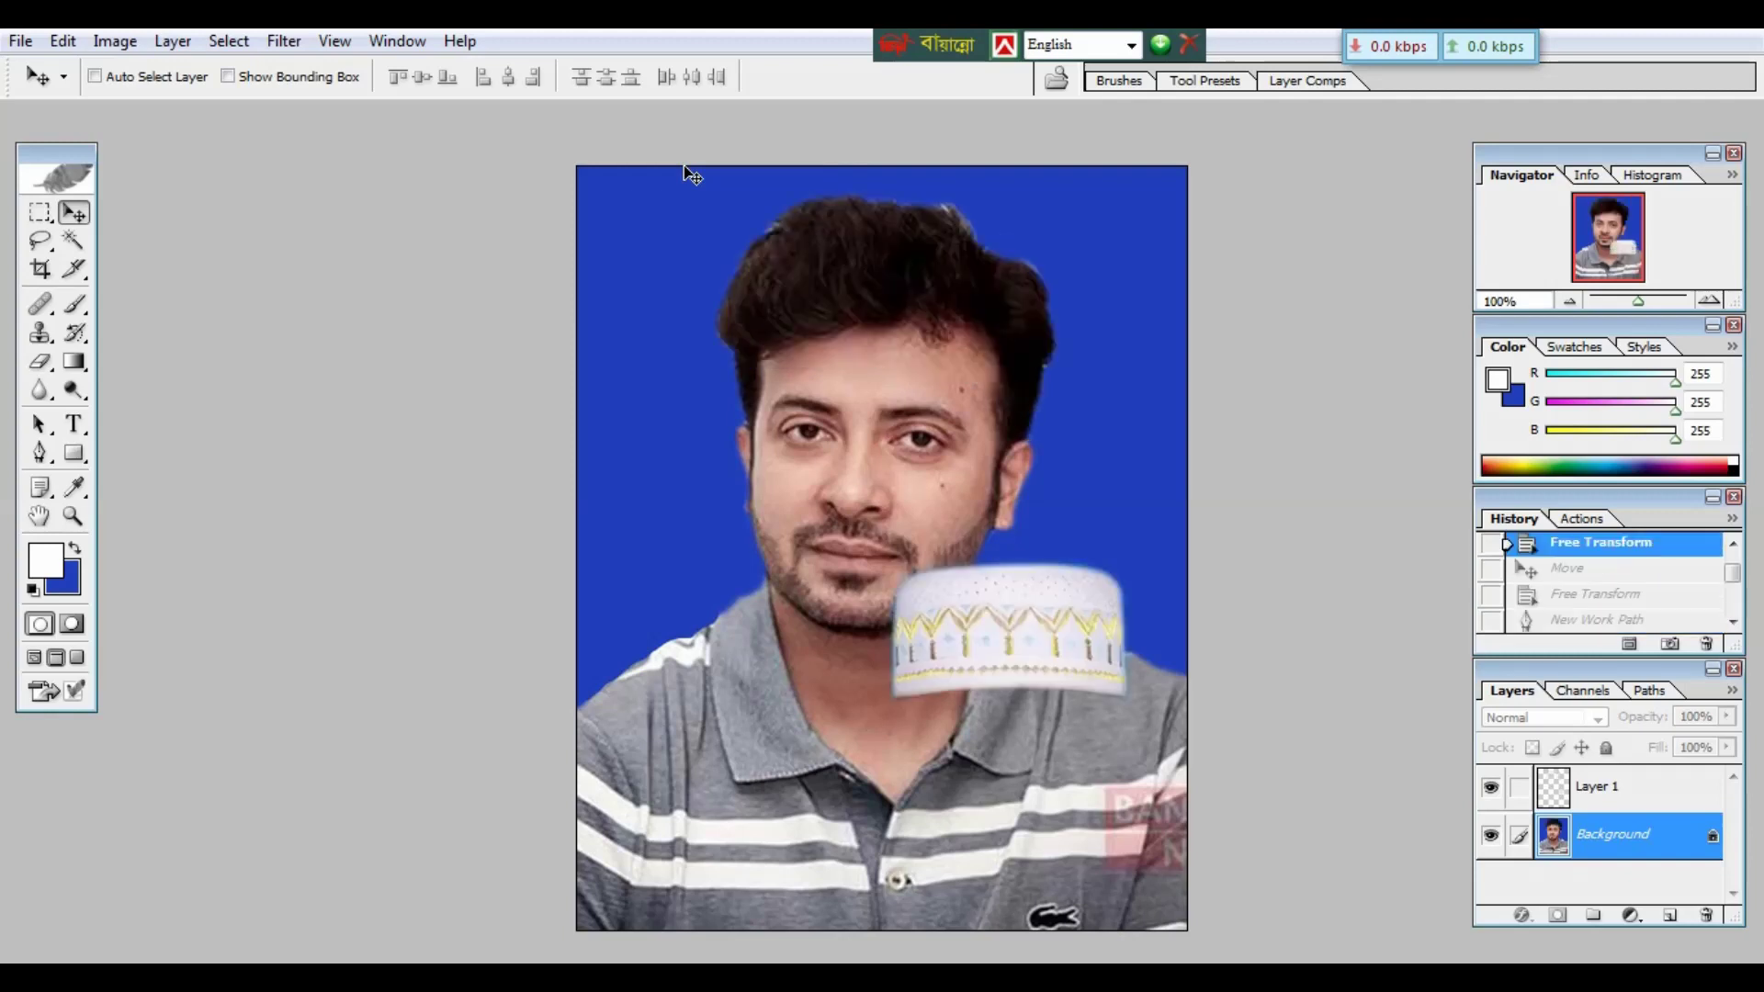
key("ctrl+shift+z")
key("ctrl+shift+z")
key("ctrl+shift+z")
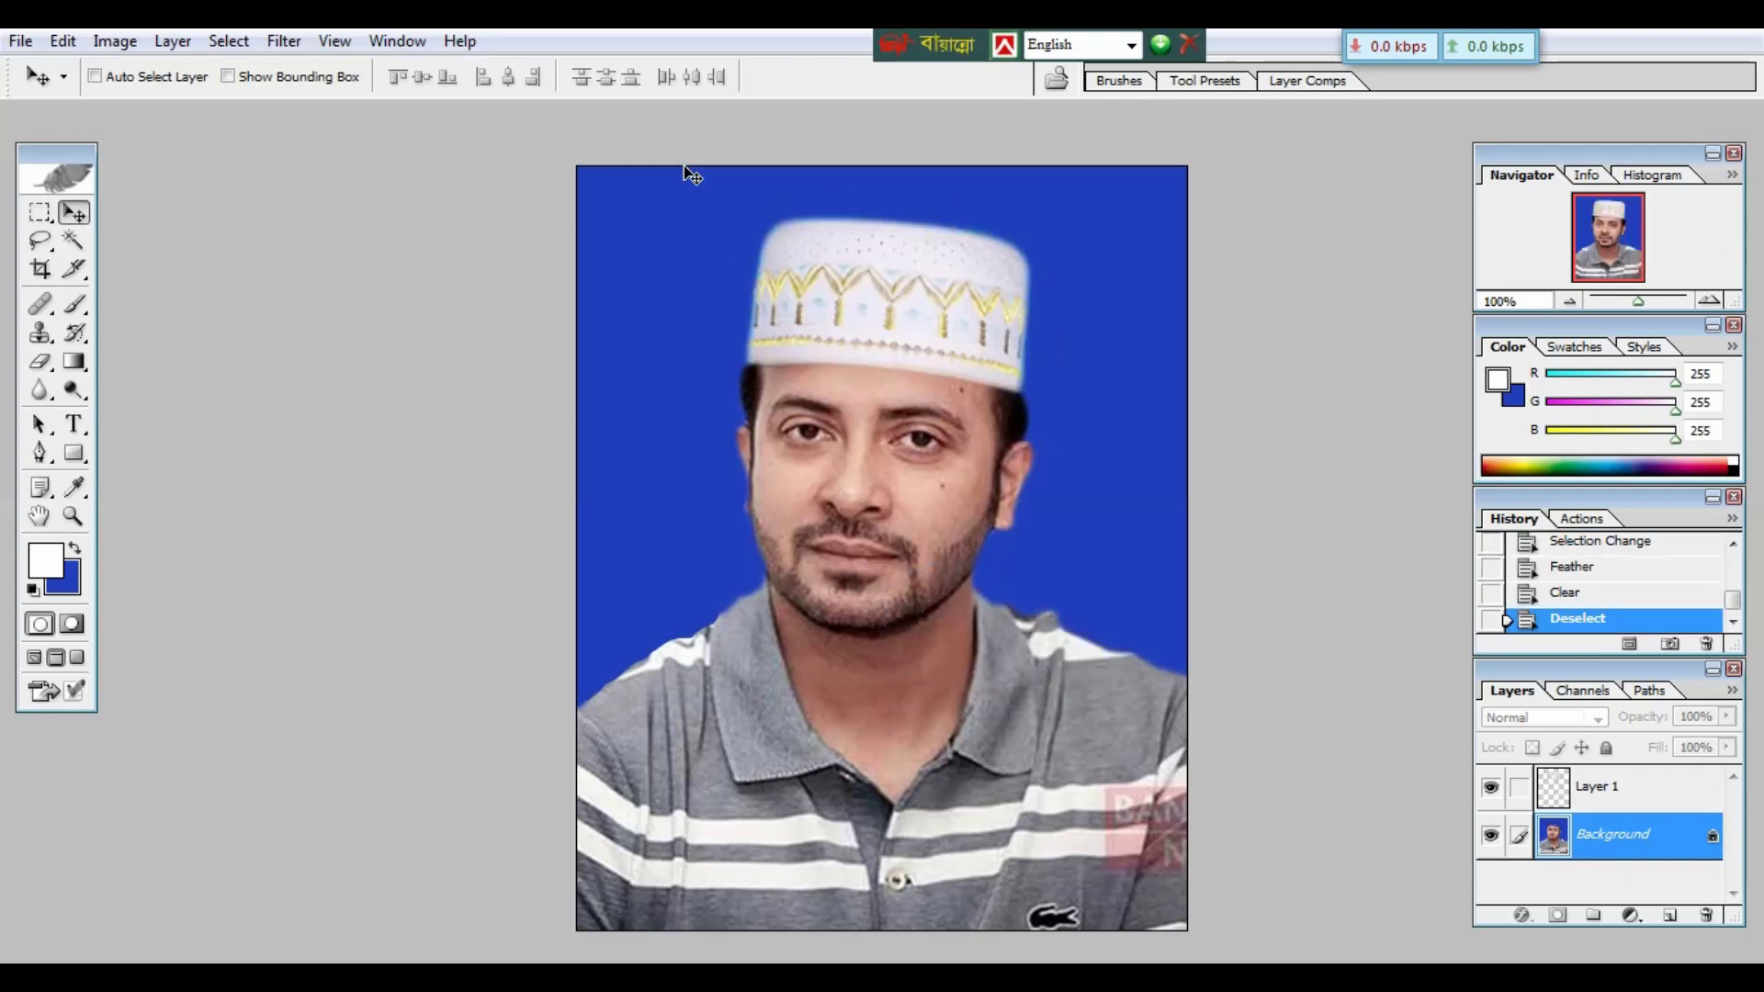
key("ctrl+alt+z")
key("ctrl+alt+z")
key("ctrl+alt+z")
key("ctrl+alt+z")
key("ctrl+alt+z")
key("ctrl+alt+z")
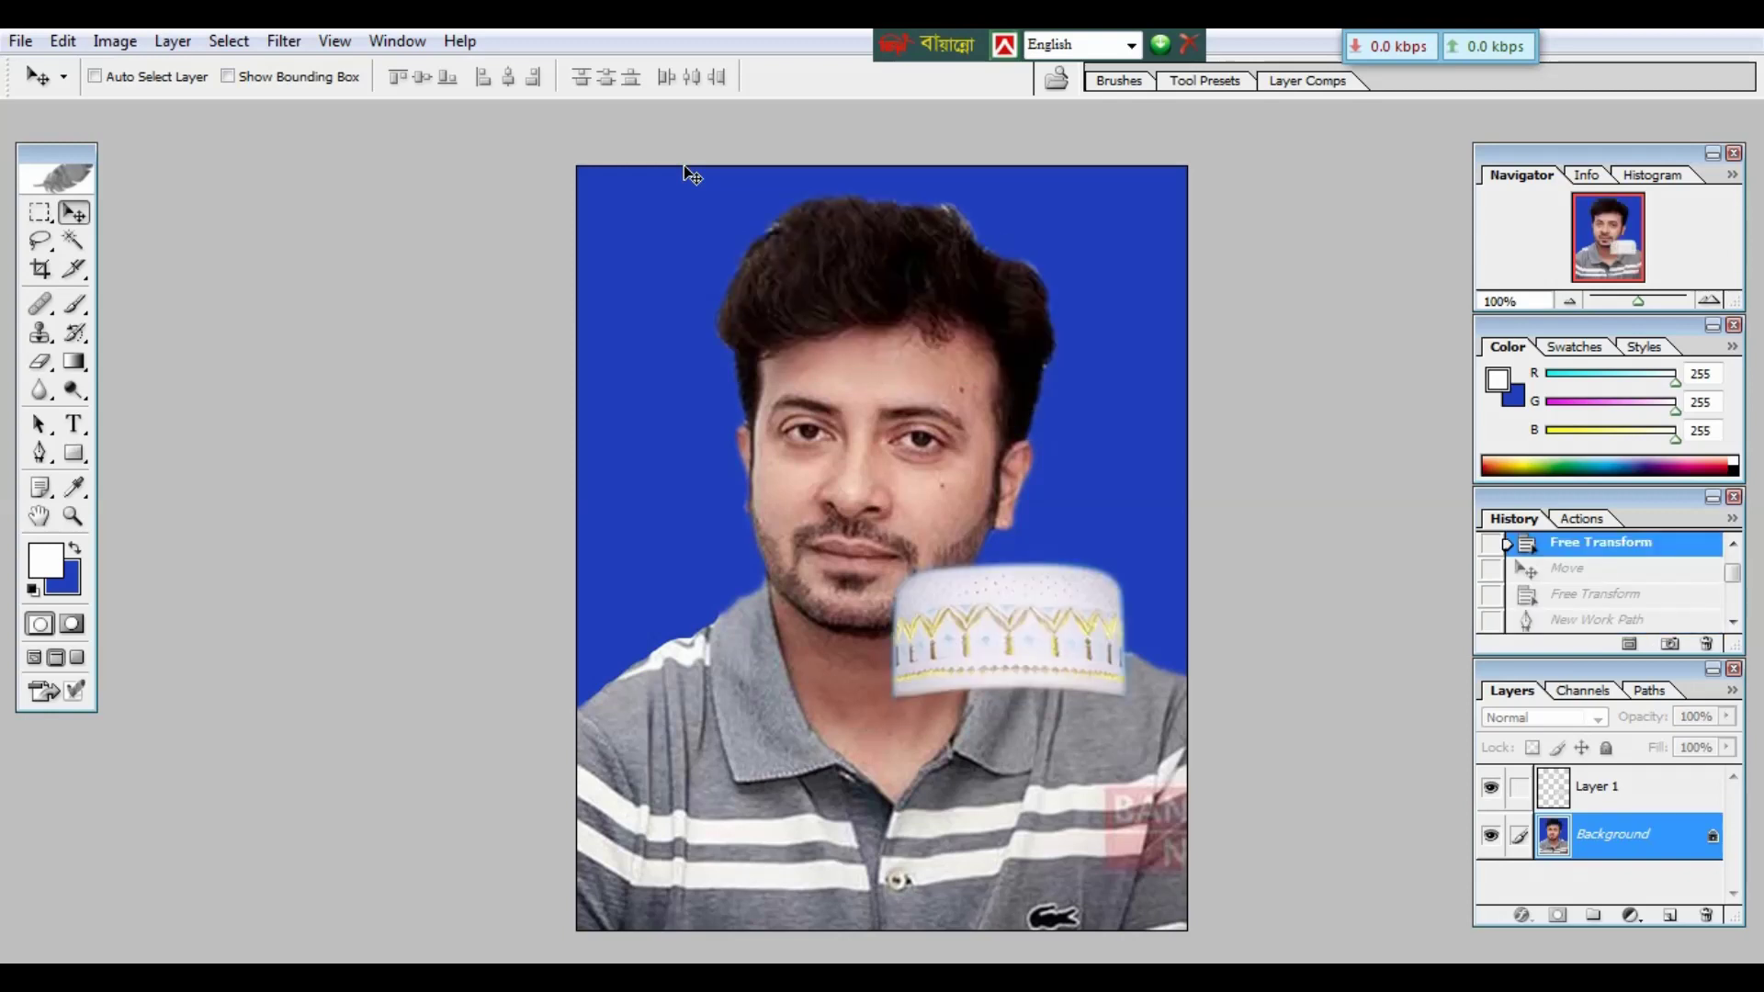
key("ctrl+shift+z")
key("ctrl+shift+z")
key("ctrl+shift+z")
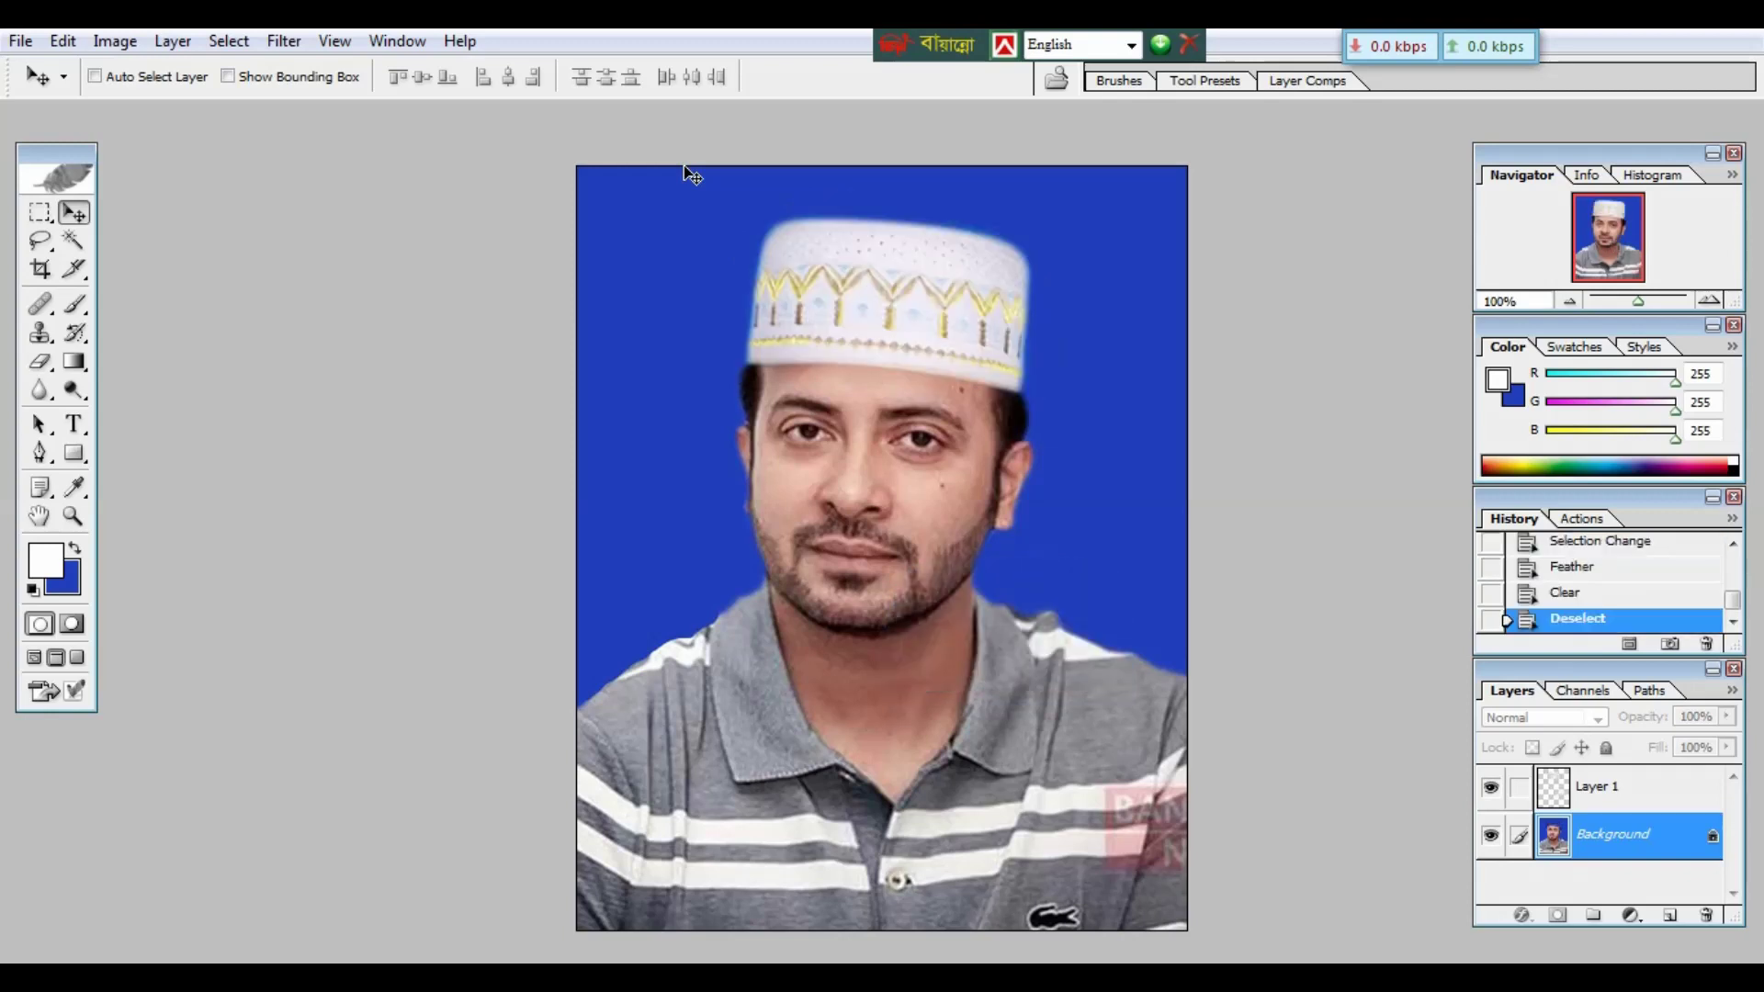
key("ctrl+alt+z")
key("ctrl+alt+z")
key("ctrl+alt+z")
key("ctrl+alt+z")
key("ctrl+alt+z")
key("ctrl+alt+z")
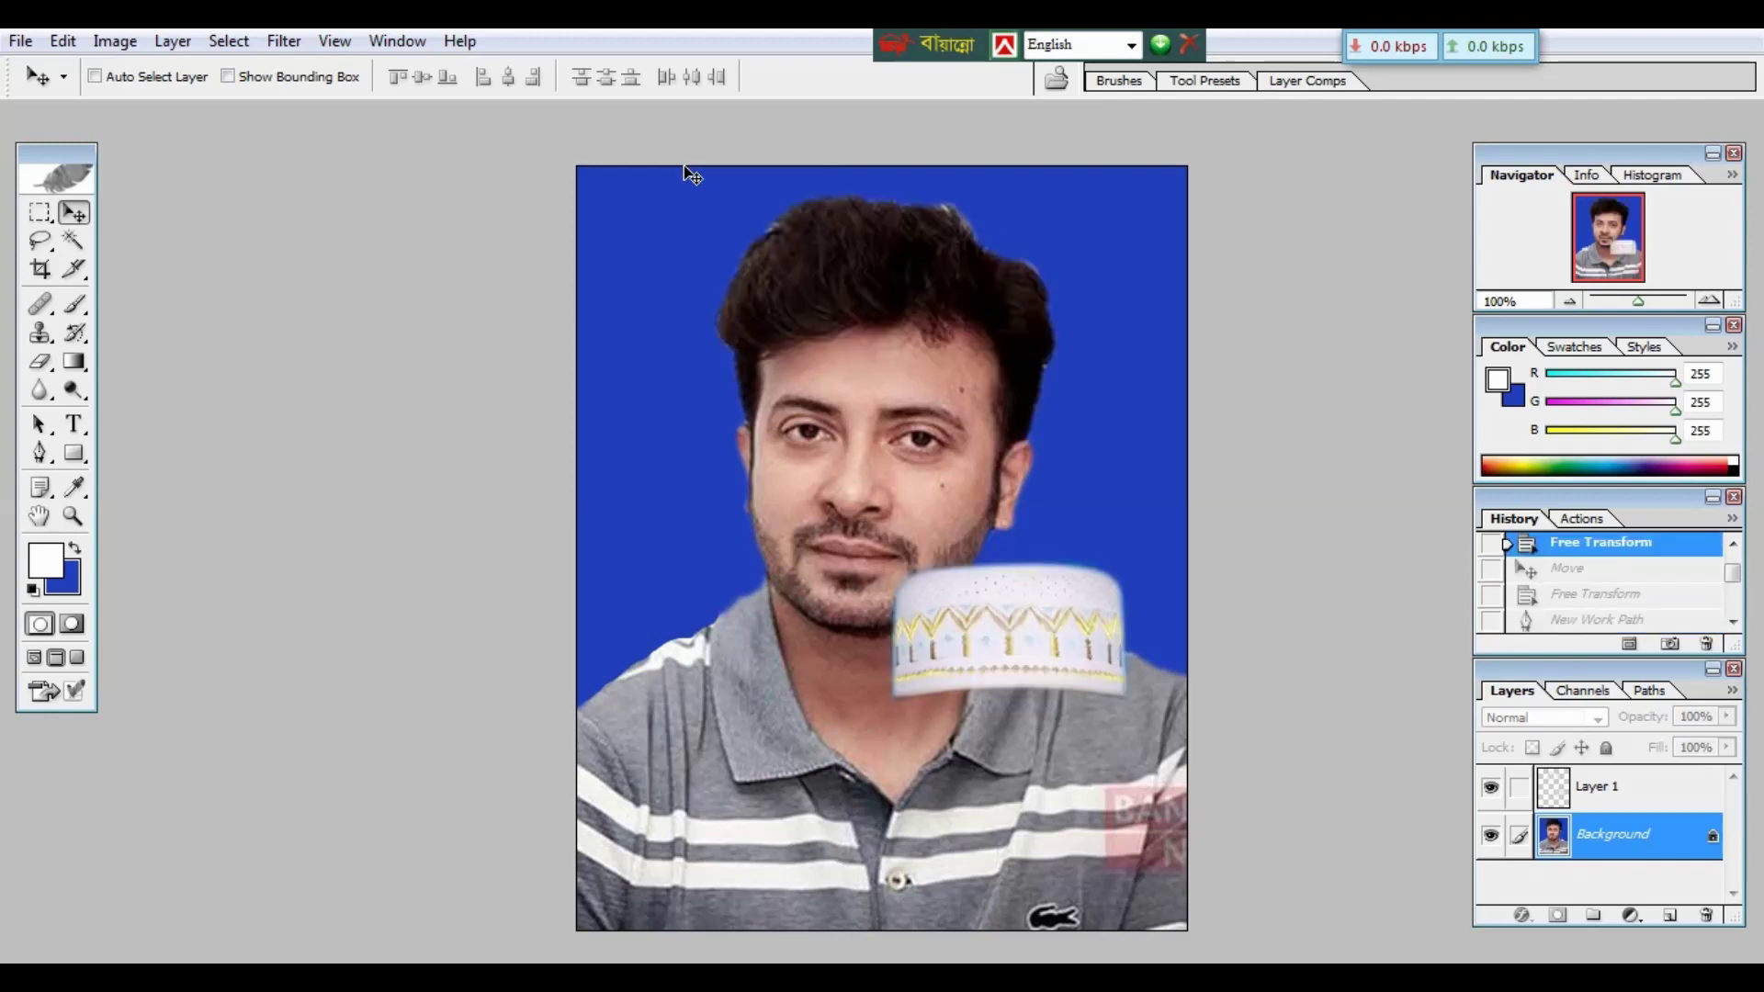
key("ctrl+shift+z")
key("ctrl+shift+z")
key("ctrl+shift+z")
key("ctrl+alt+z")
key("ctrl+alt+z")
key("ctrl+alt+z")
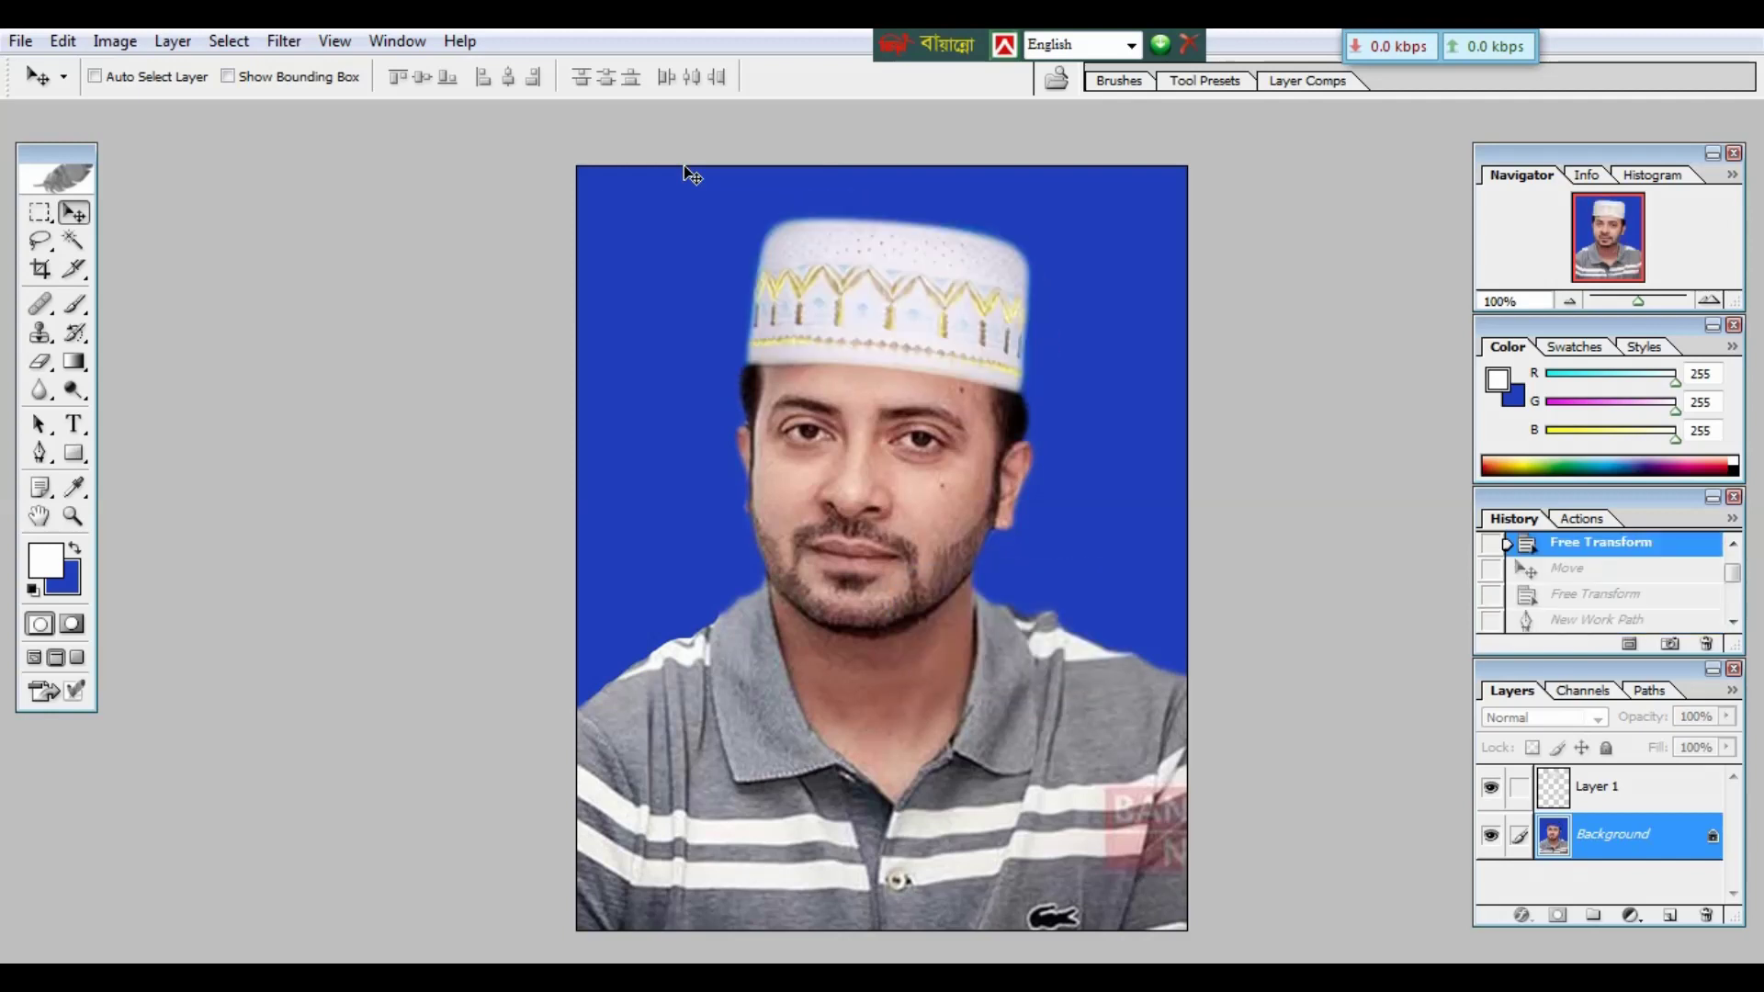
key("ctrl+shift+z")
key("ctrl+shift+z")
key("ctrl+shift+z")
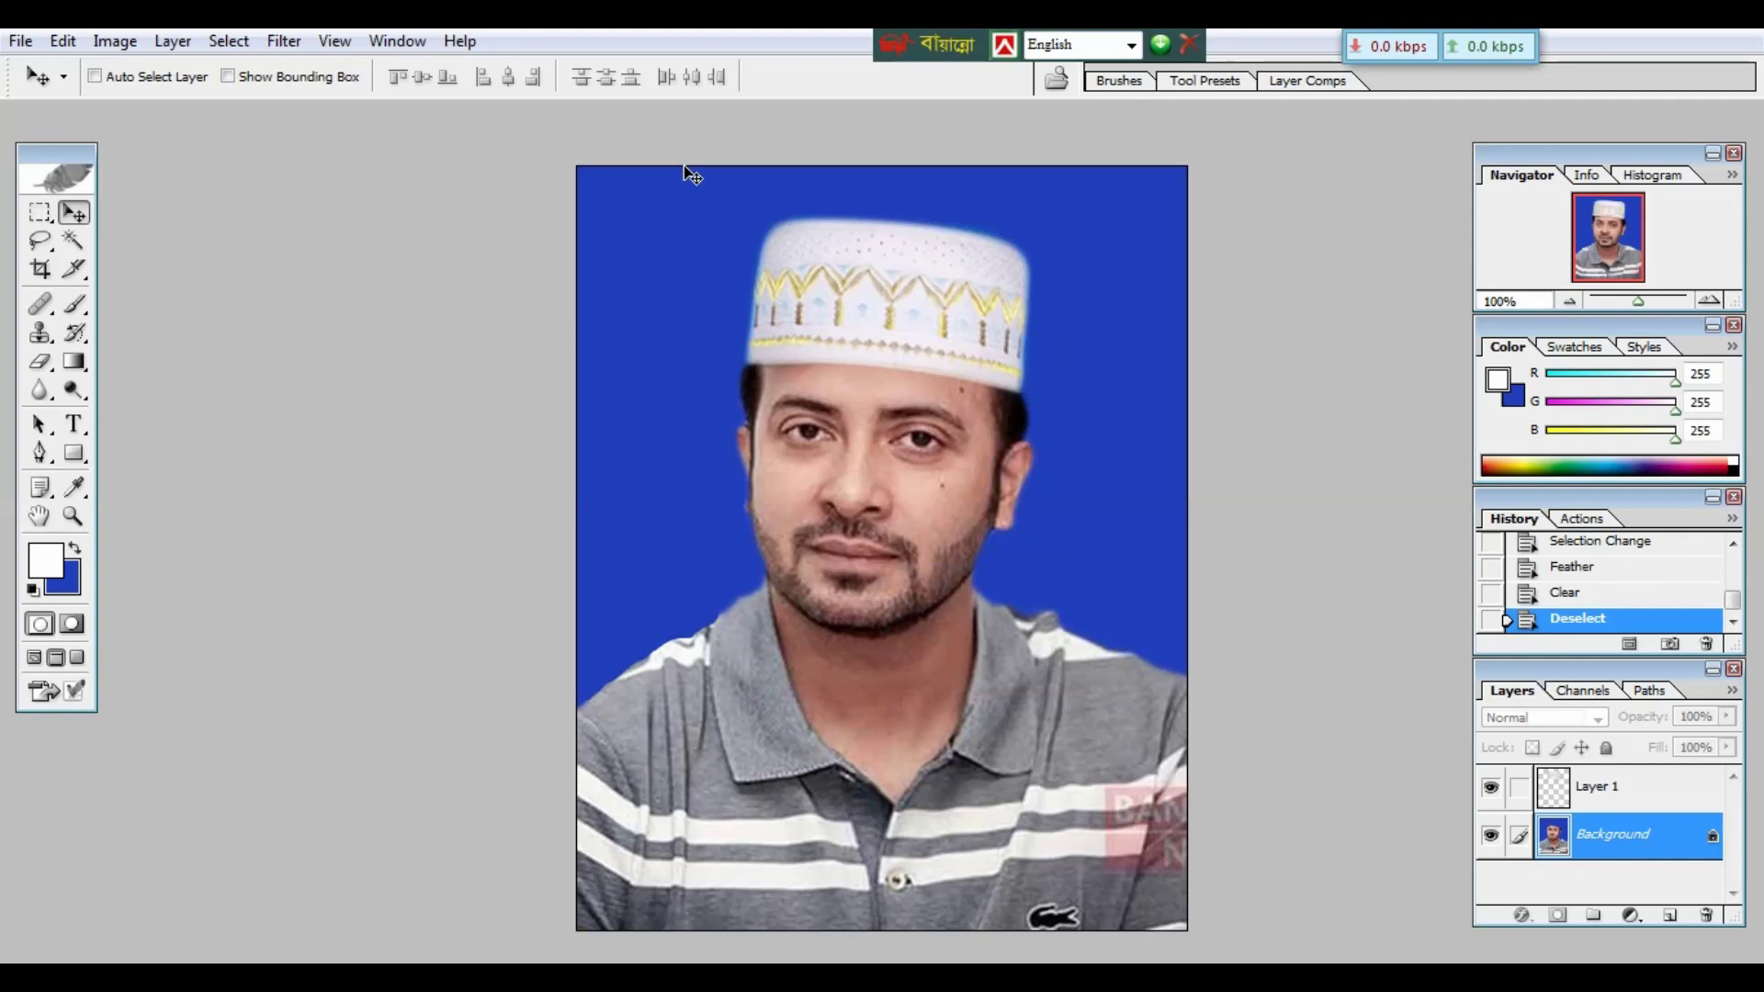
key("ctrl+alt+z")
key("ctrl+alt+z")
key("ctrl+alt+z")
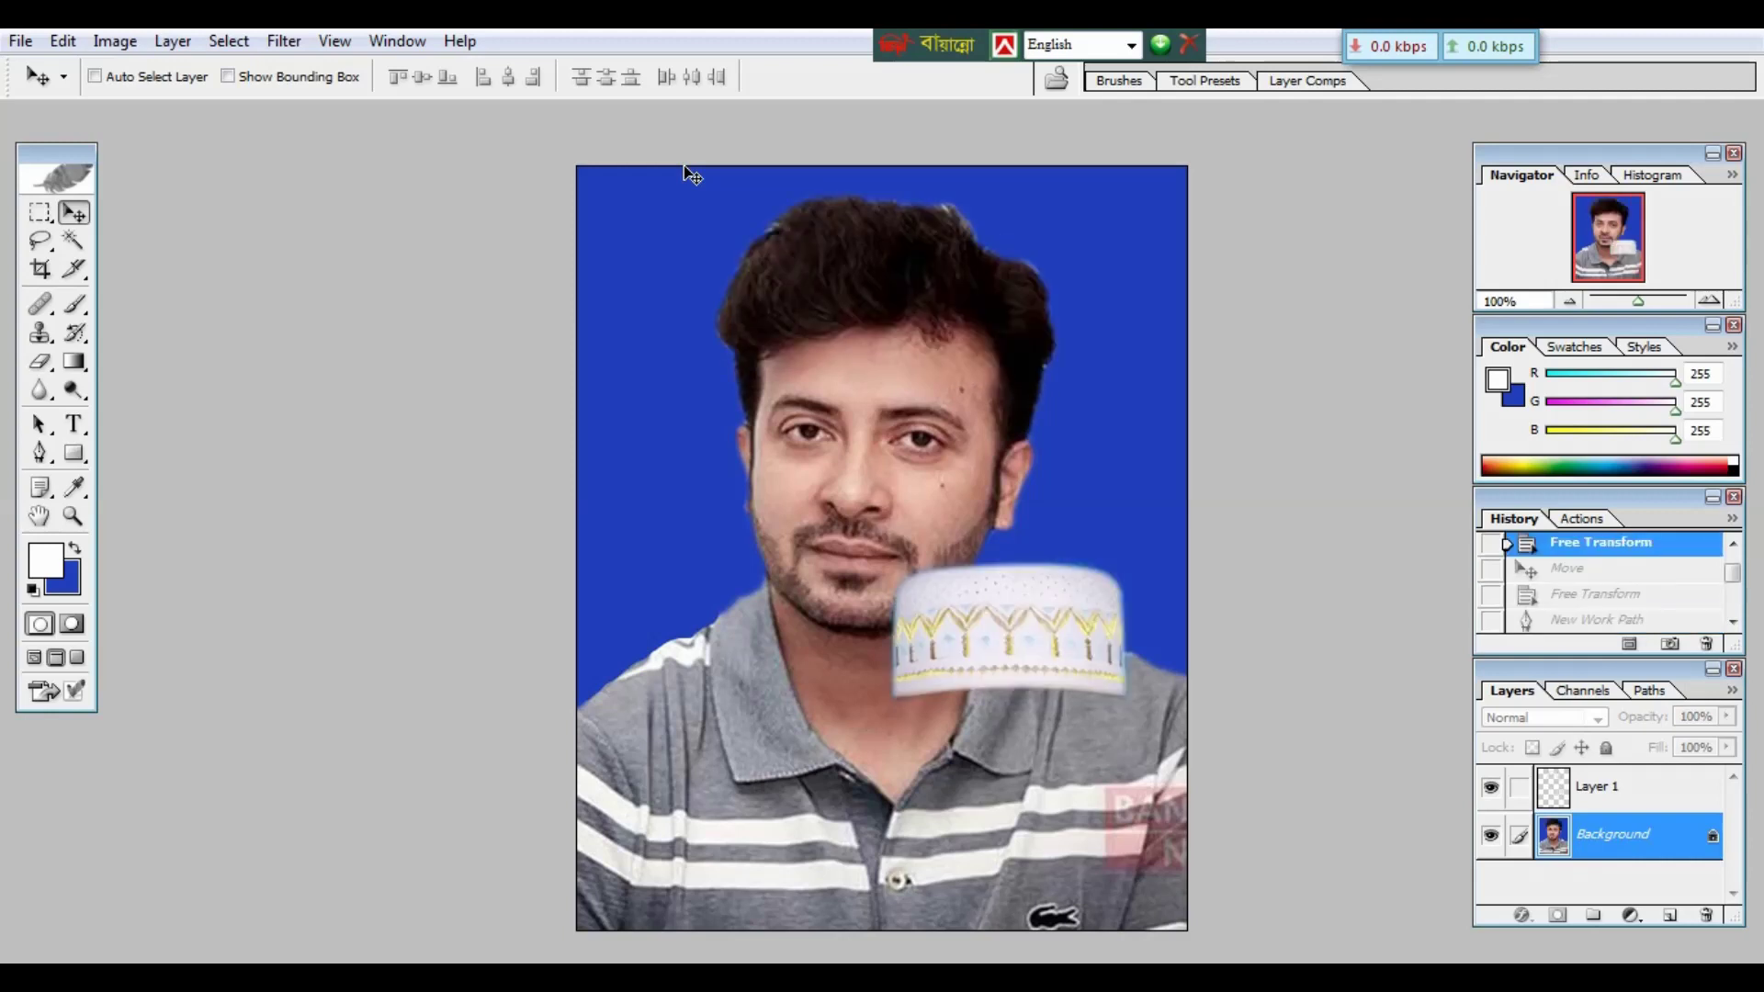
key("ctrl+shift+z")
key("ctrl+shift+z")
key("ctrl+shift+z")
key("ctrl+alt+z")
key("ctrl+alt+z")
key("ctrl+alt+z")
key("ctrl+shift+z")
key("ctrl+shift+z")
key("ctrl+shift+z")
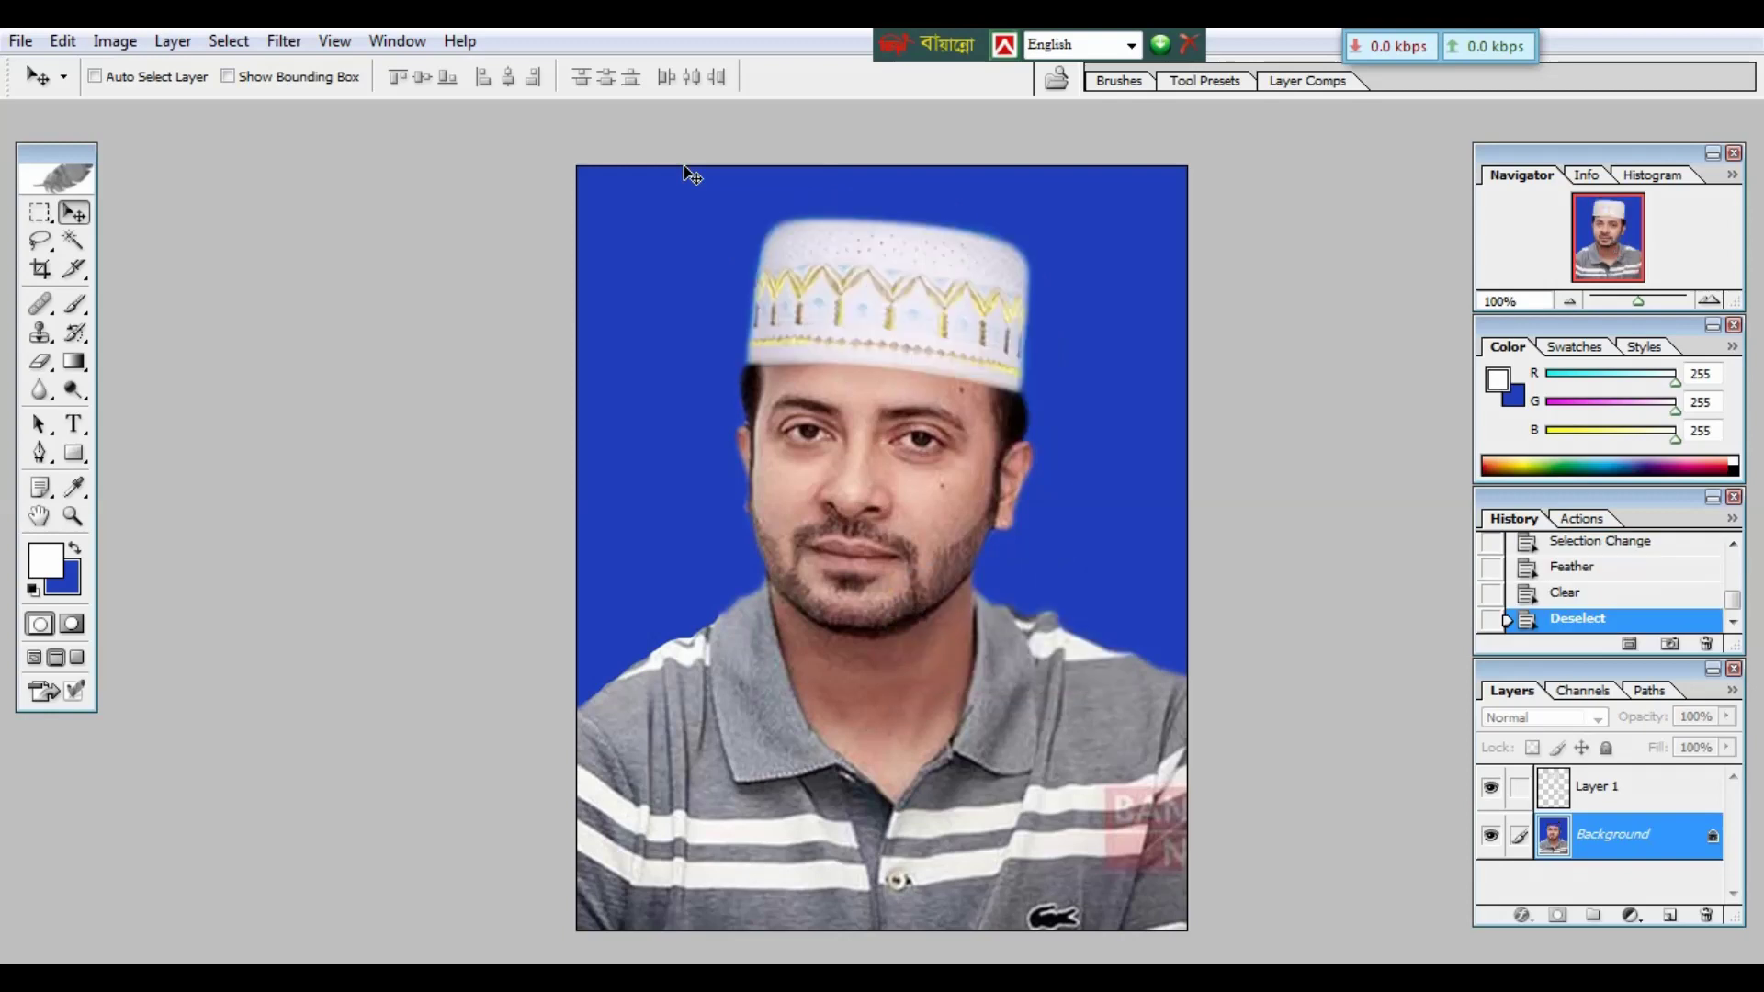
key("ctrl+alt+z")
key("ctrl+alt+z")
key("ctrl+alt+z")
key("ctrl+shift+z")
key("ctrl+shift+z")
key("ctrl+shift+z")
key("ctrl+alt+z")
key("ctrl+alt+z")
key("ctrl+alt+z")
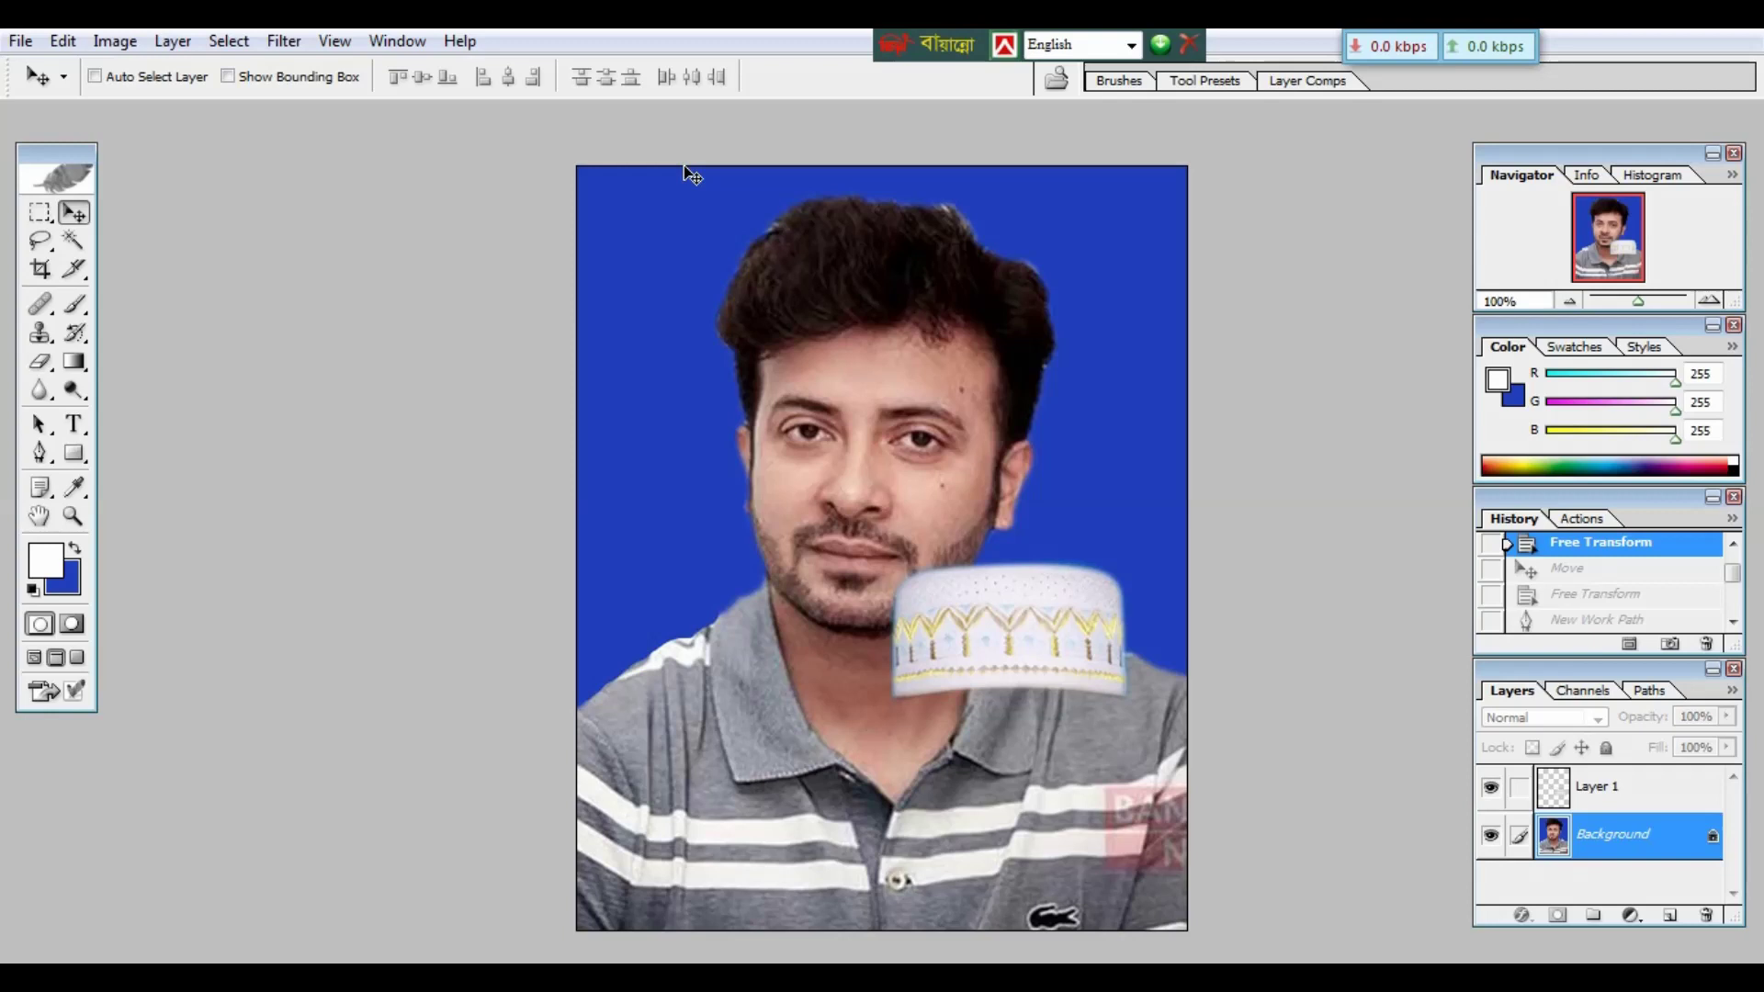
key("ctrl+shift+z")
key("ctrl+shift+z")
key("ctrl+shift+z")
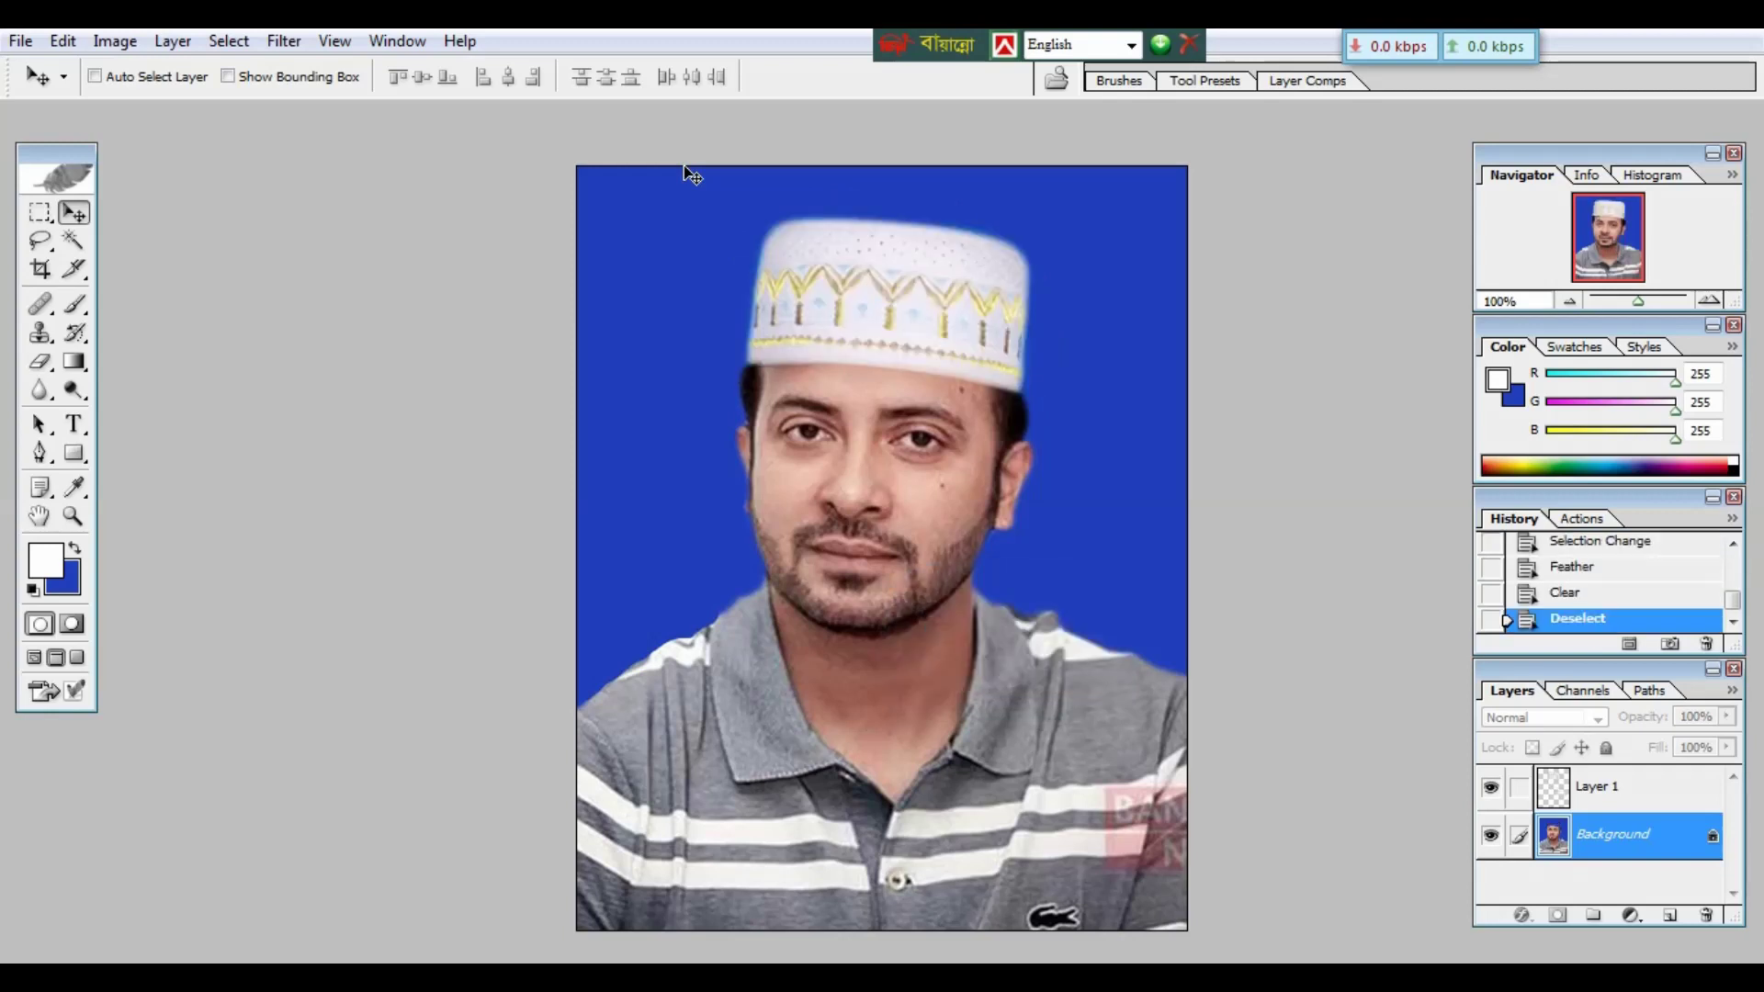
key("ctrl+alt+z")
key("ctrl+alt+z")
key("ctrl+alt+z")
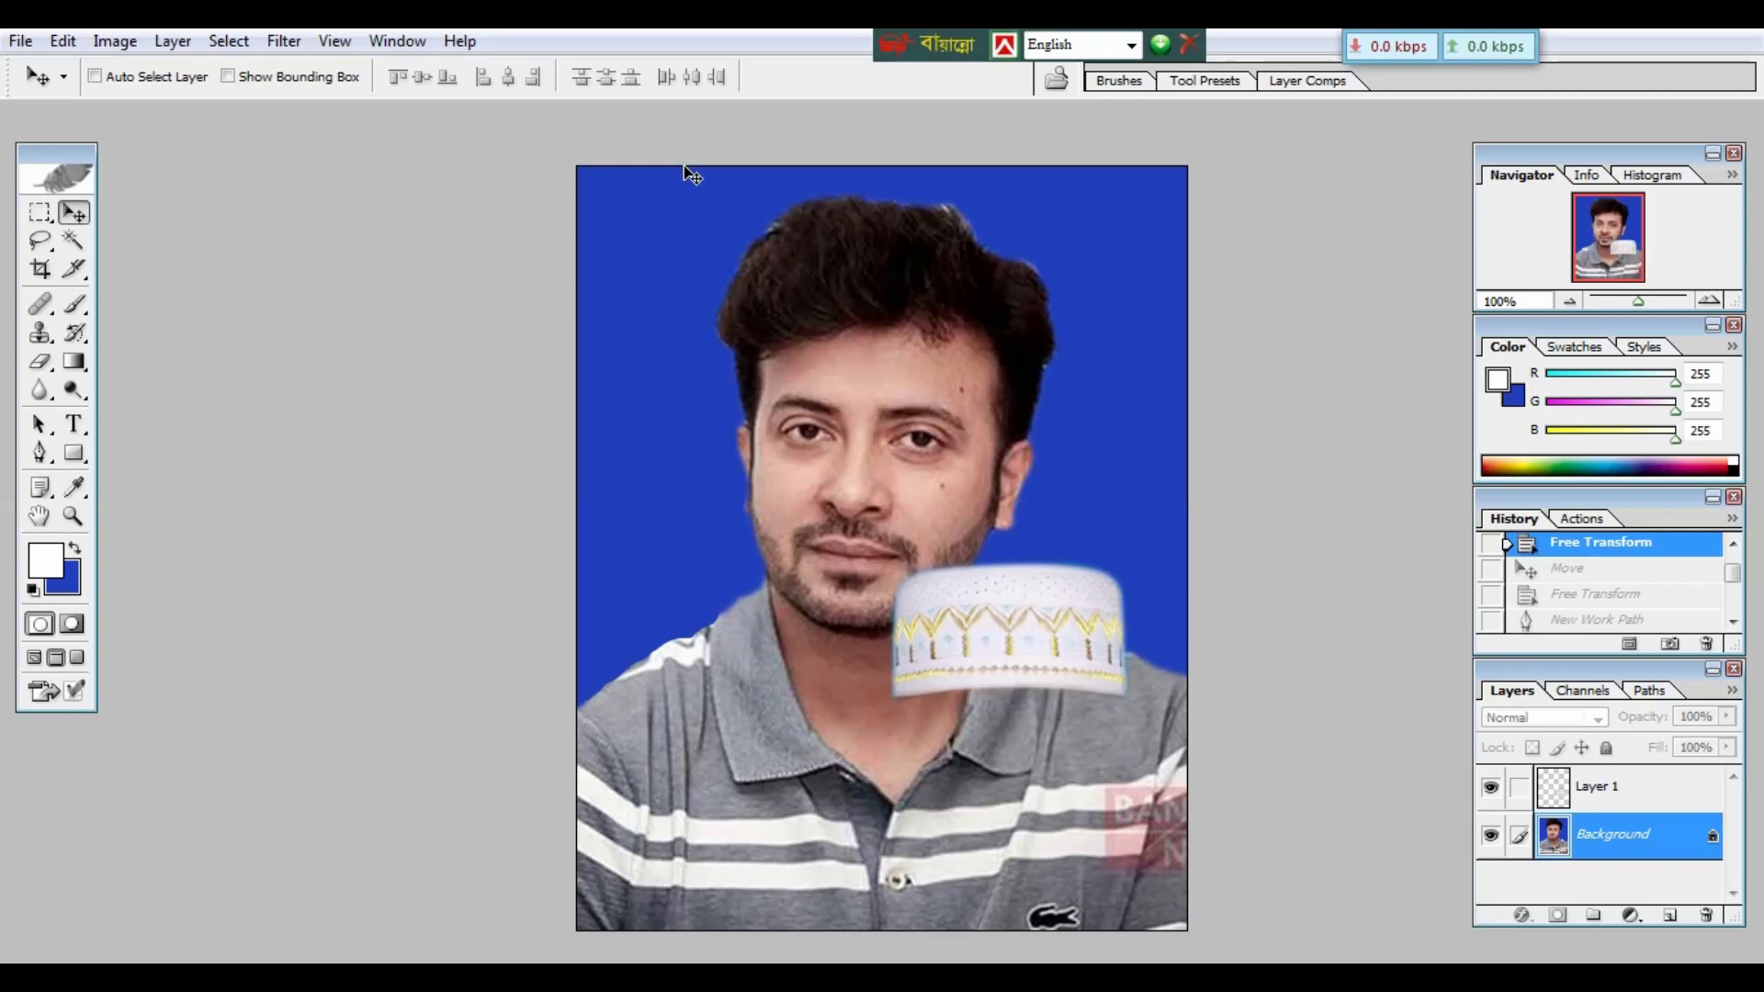
key("ctrl+shift+z")
key("ctrl+shift+z")
key("ctrl+shift+z")
key("ctrl+alt+z")
key("ctrl+alt+z")
key("ctrl+alt+z")
key("ctrl+shift+z")
key("ctrl+shift+z")
key("ctrl+shift+z")
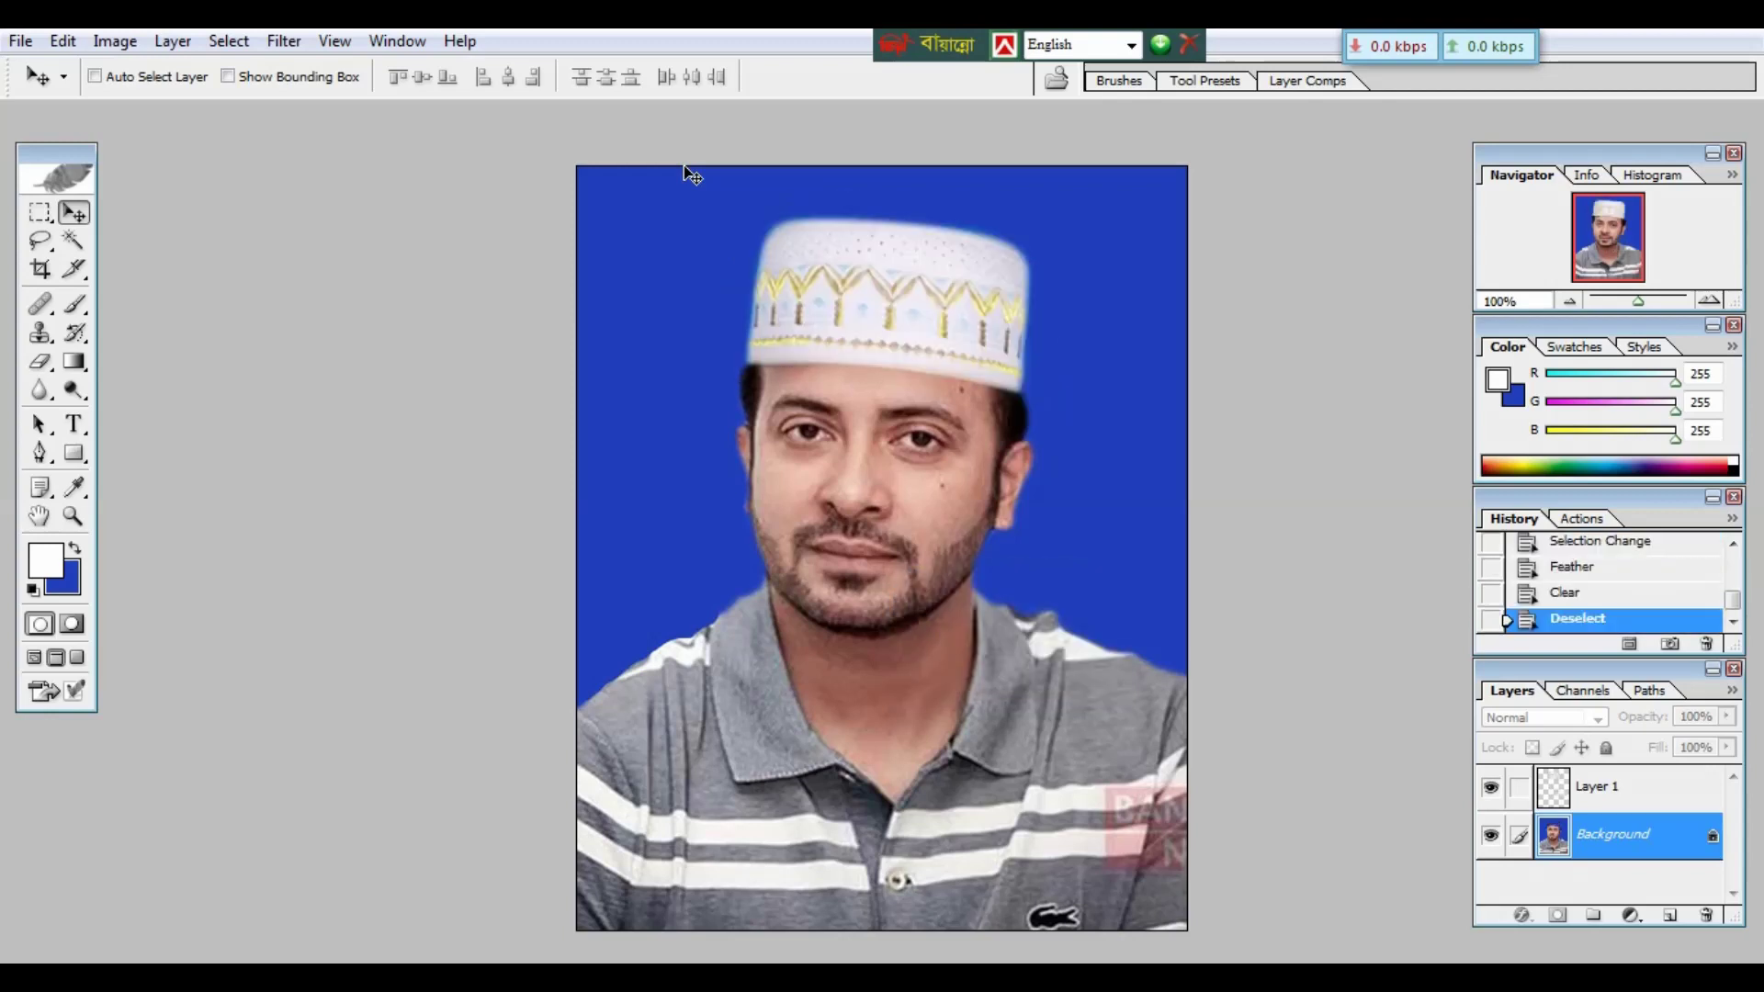
key("ctrl+alt+z")
key("ctrl+alt+z")
key("ctrl+alt+z")
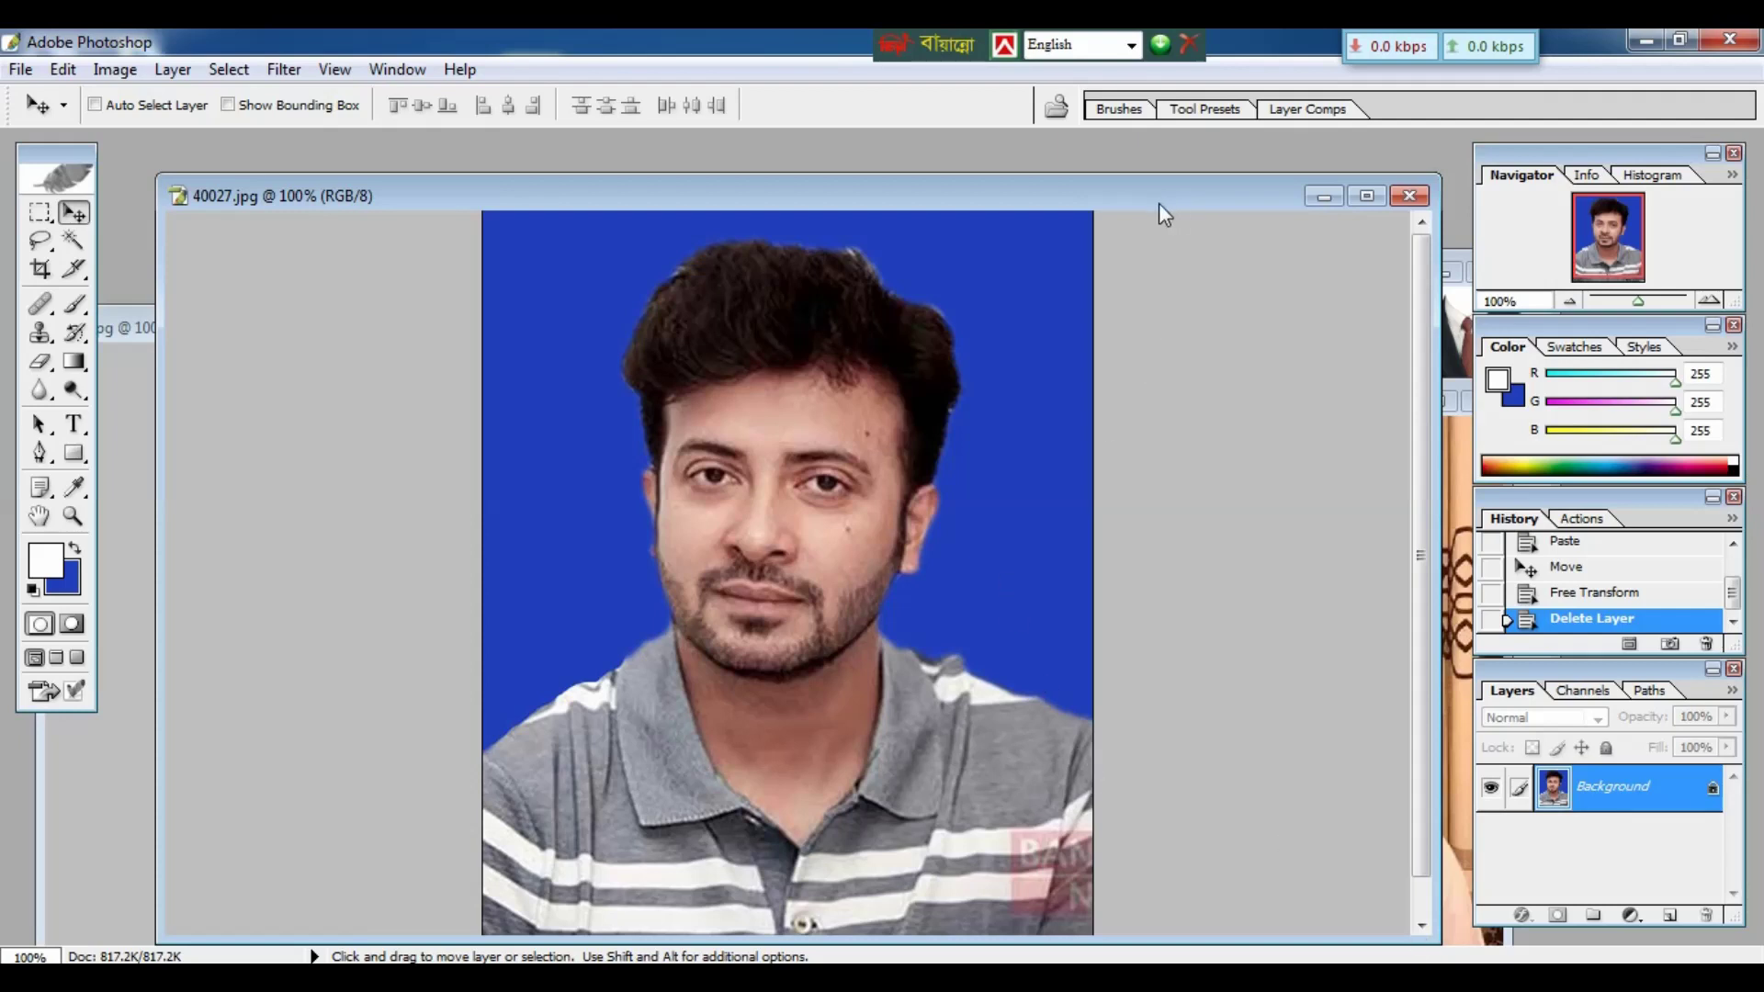
Bring the clothing collection document to the front and reposition its window up and left
left_click_drag(1128, 200, 1072, 217)
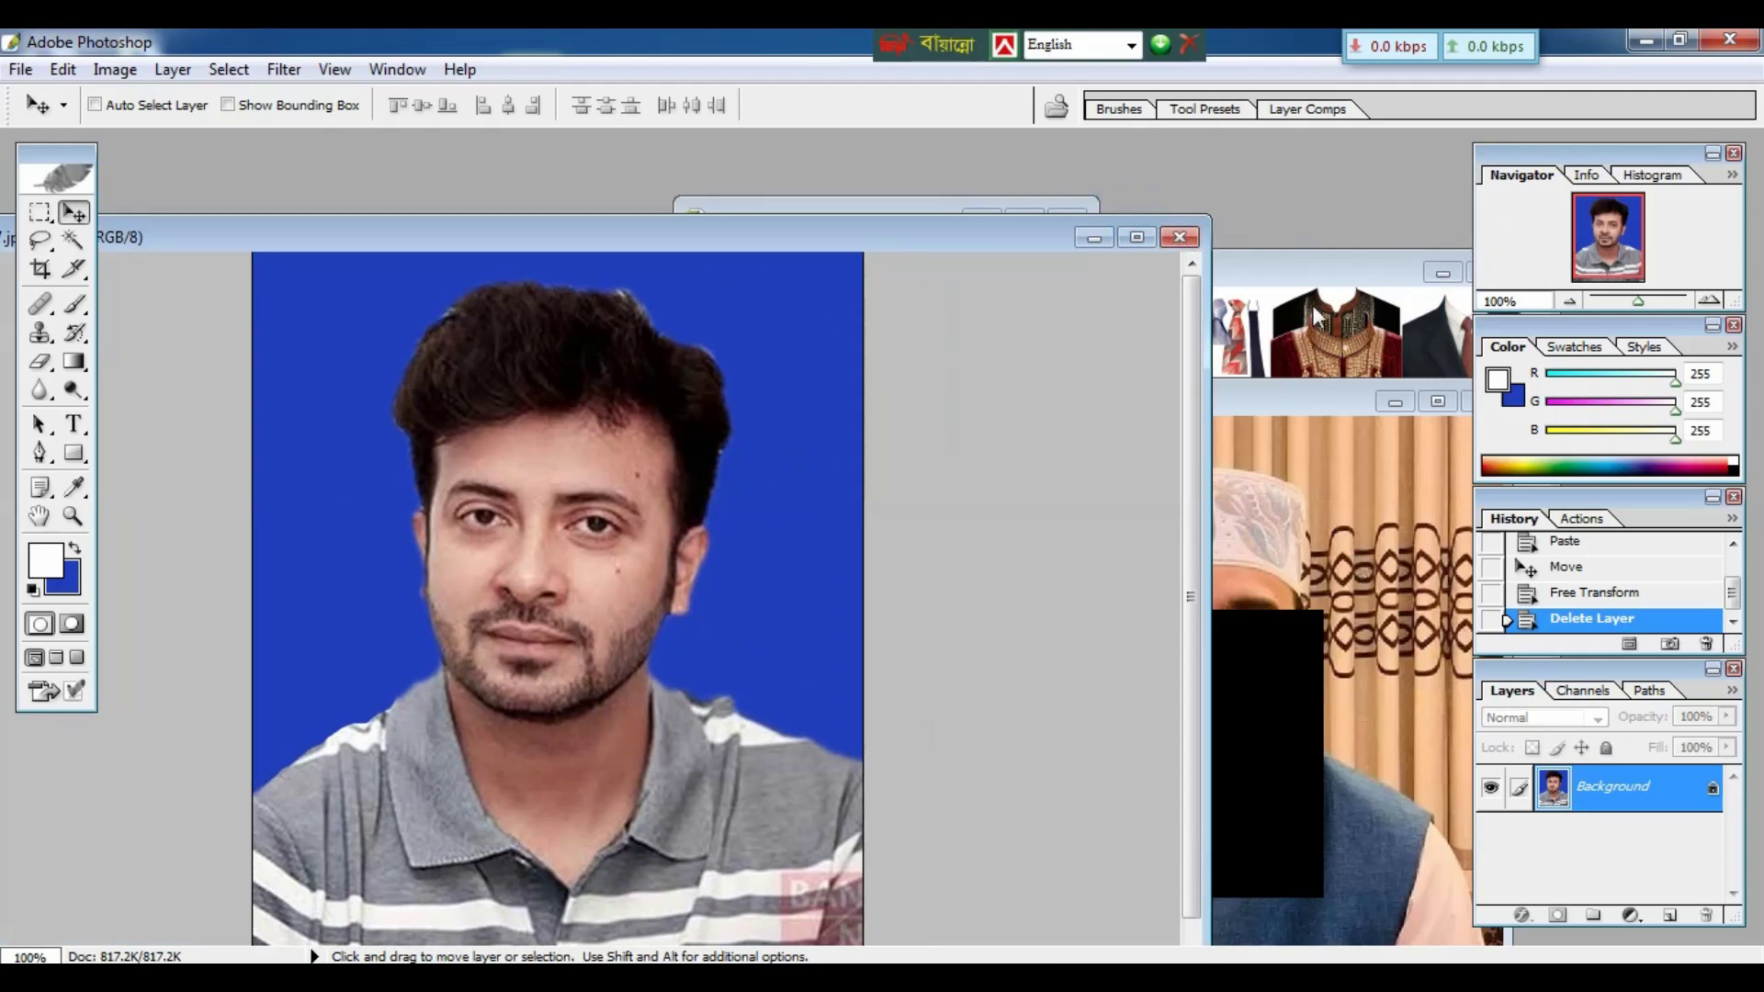
left_click(1319, 313)
left_click_drag(1255, 281, 1075, 247)
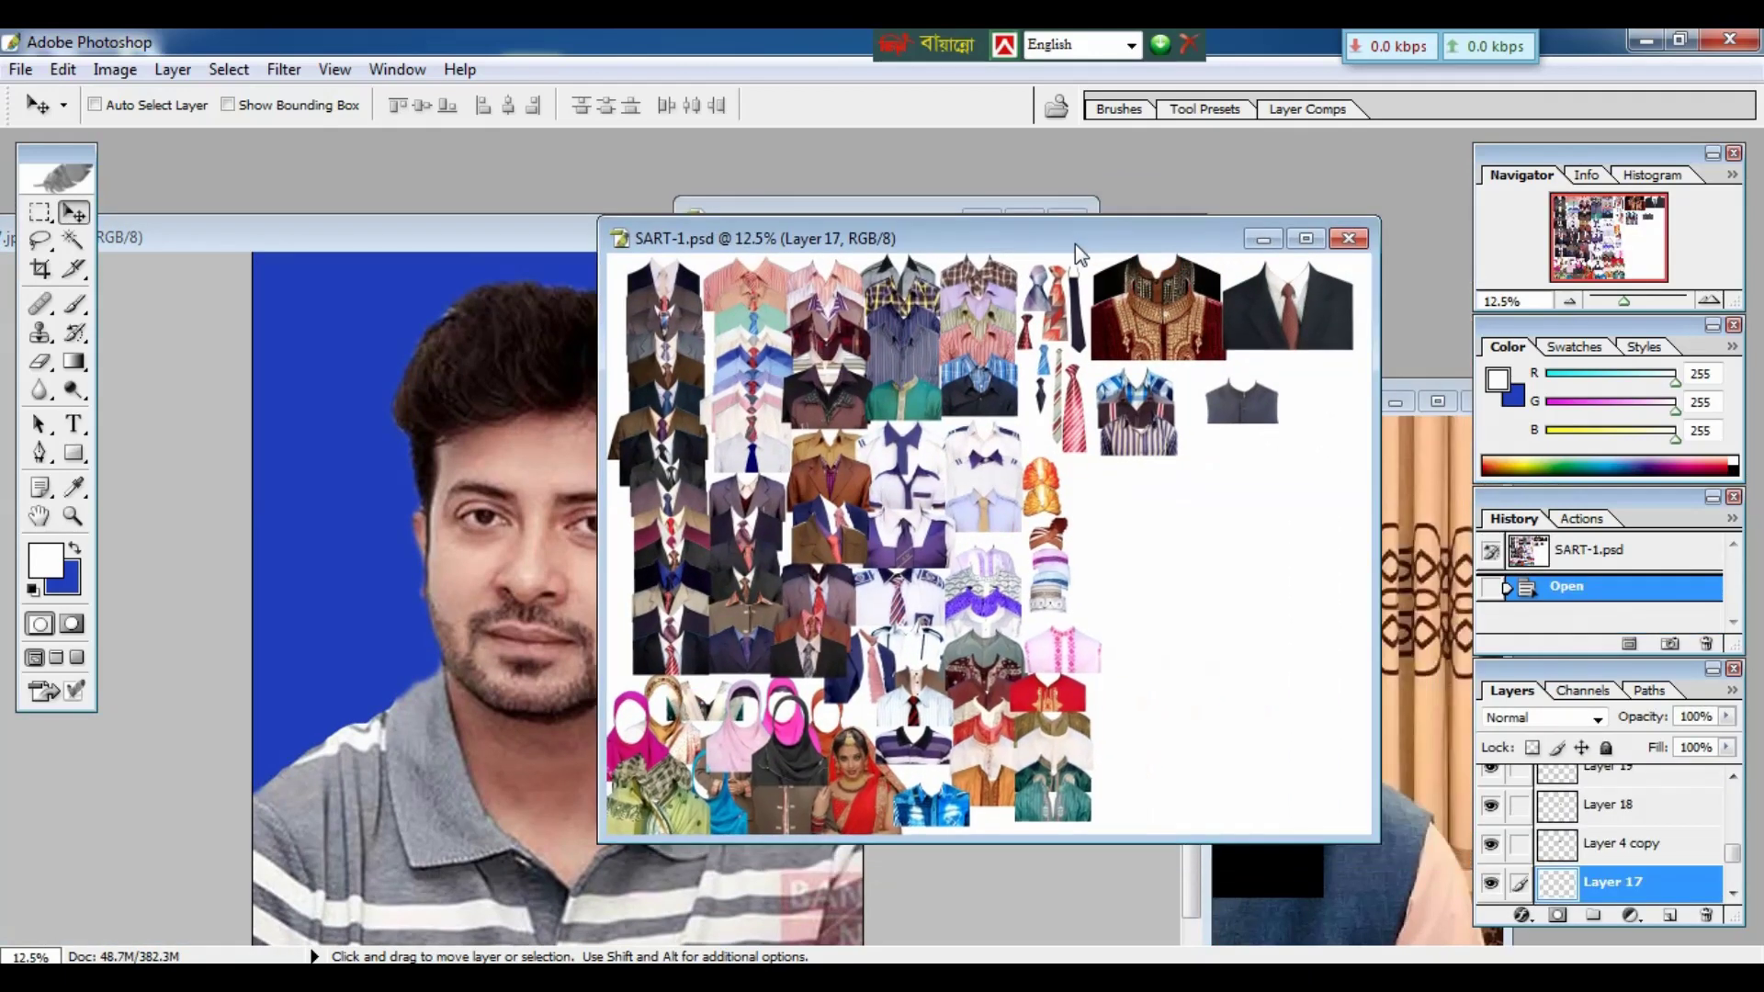
mouse_move(1053, 580)
left_mouse_down()
mouse_move(1199, 553)
mouse_move(1197, 597)
left_mouse_up()
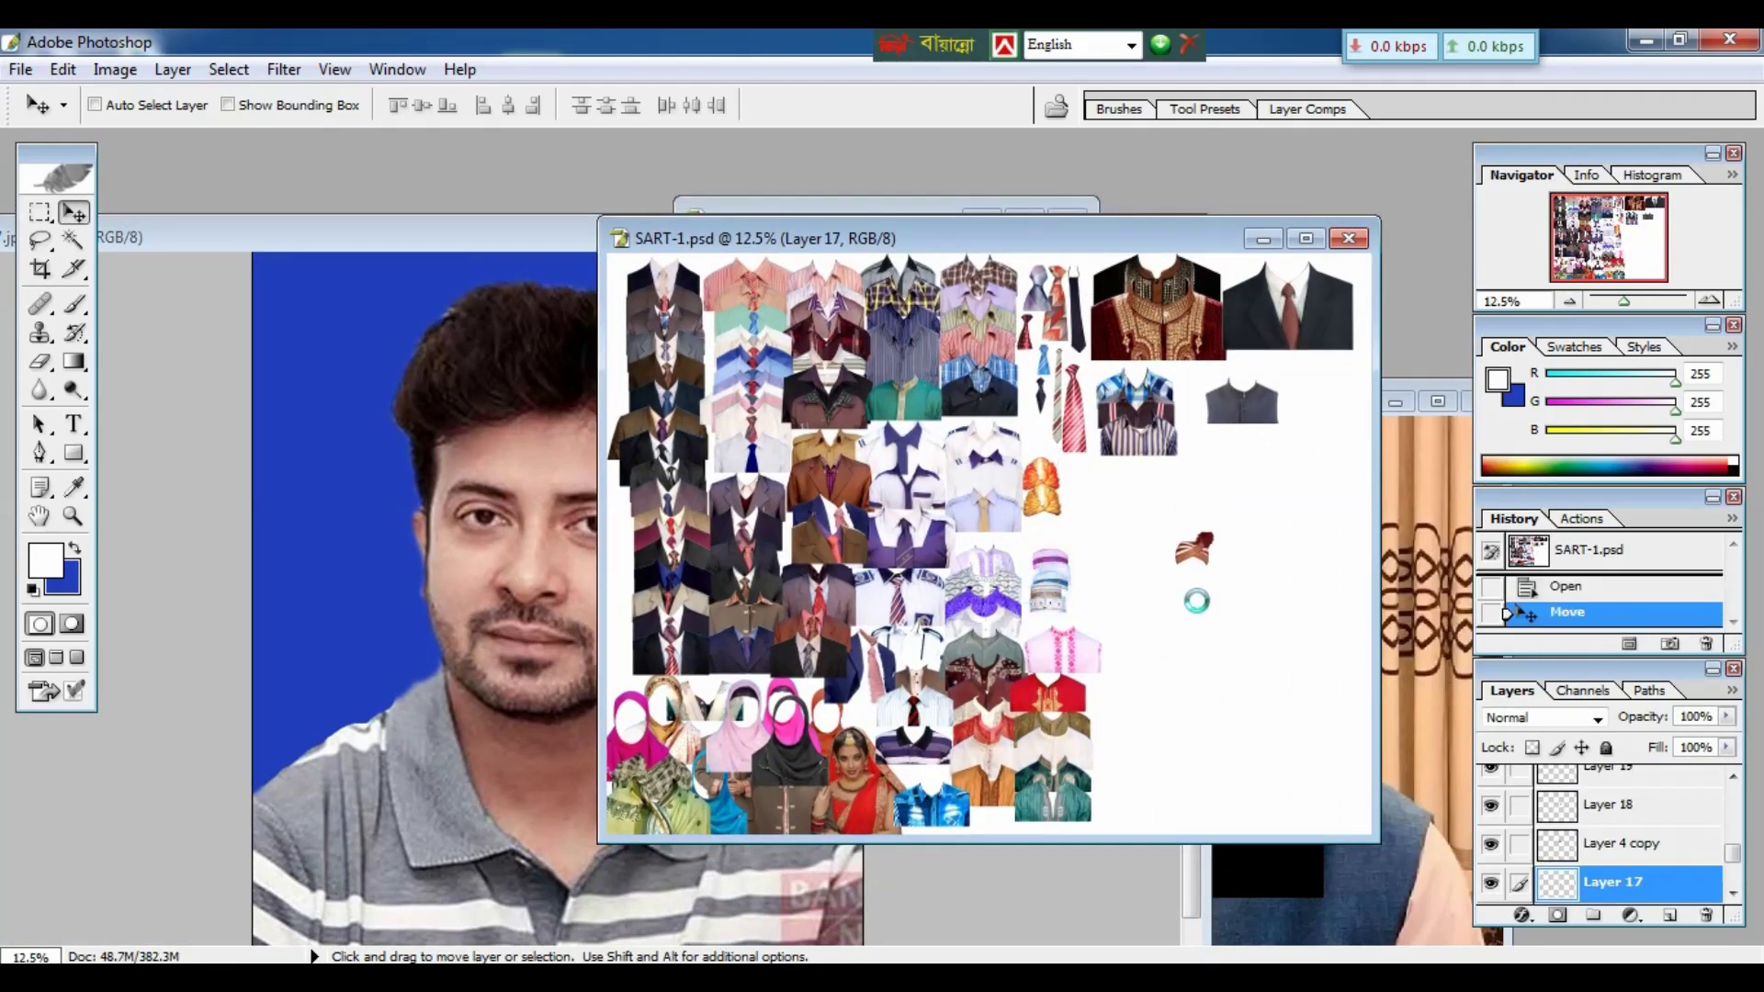
Select Layer 25, move the small cap into the empty white area, and minimize the window
right_click(1051, 603)
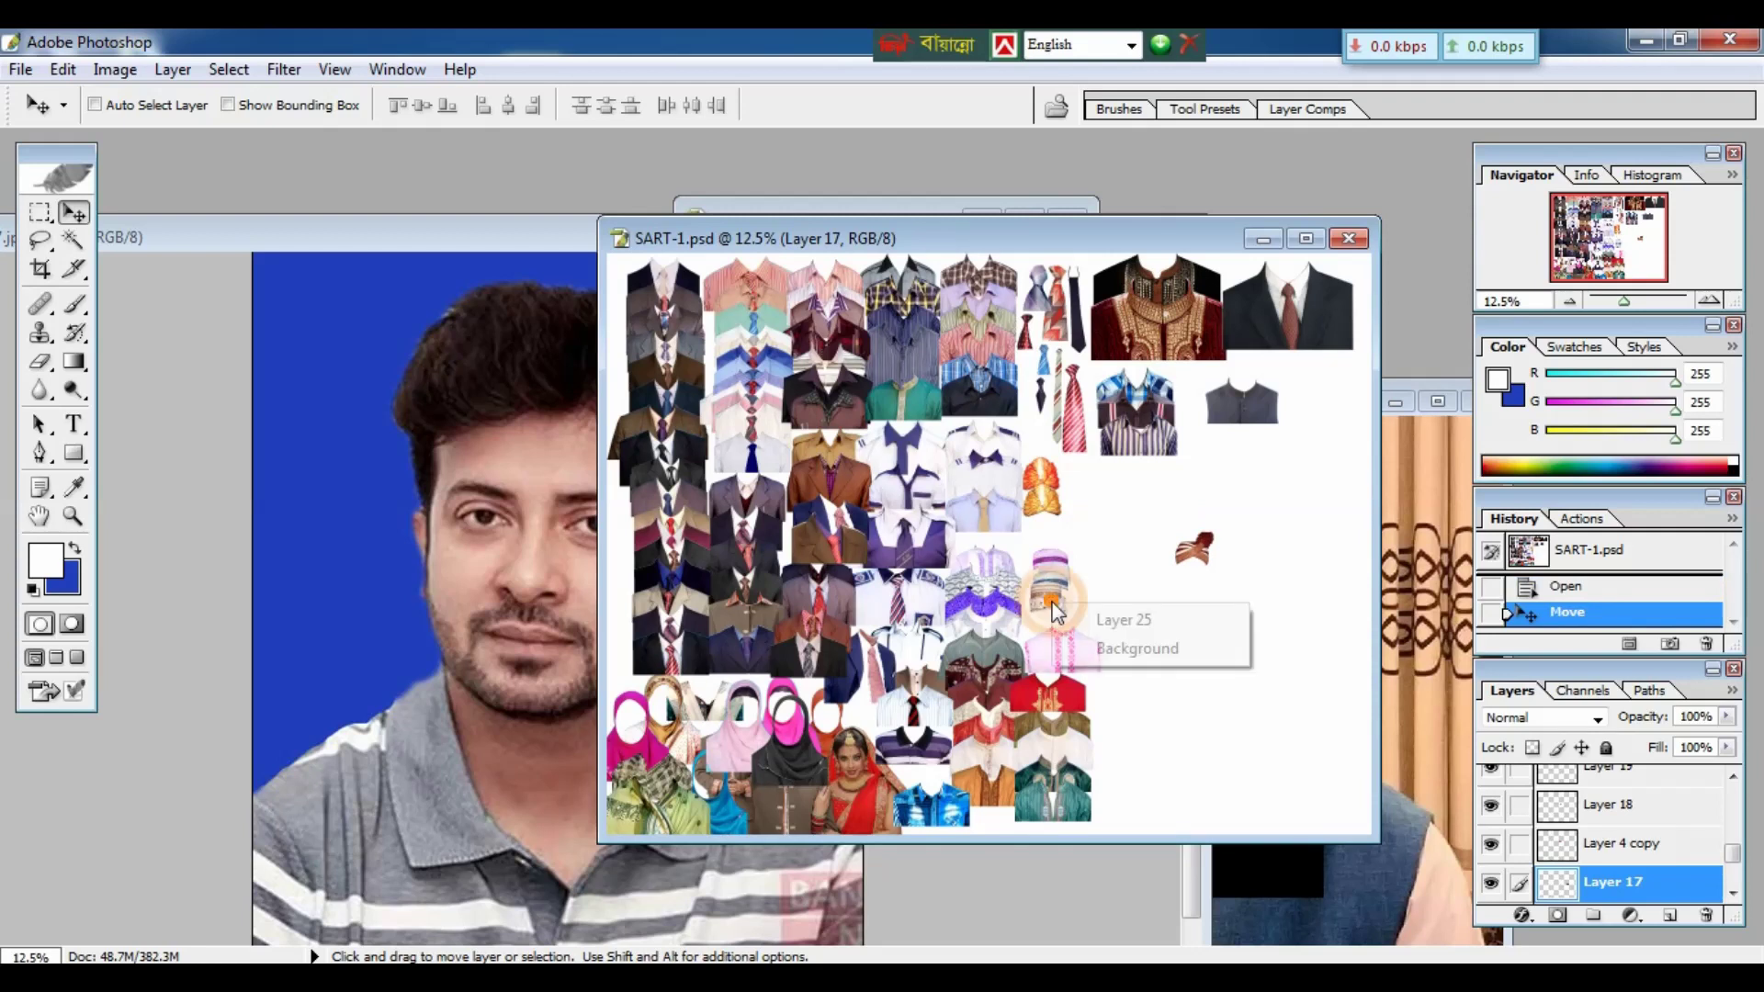
left_click(1103, 620)
left_click_drag(1104, 618, 1211, 639)
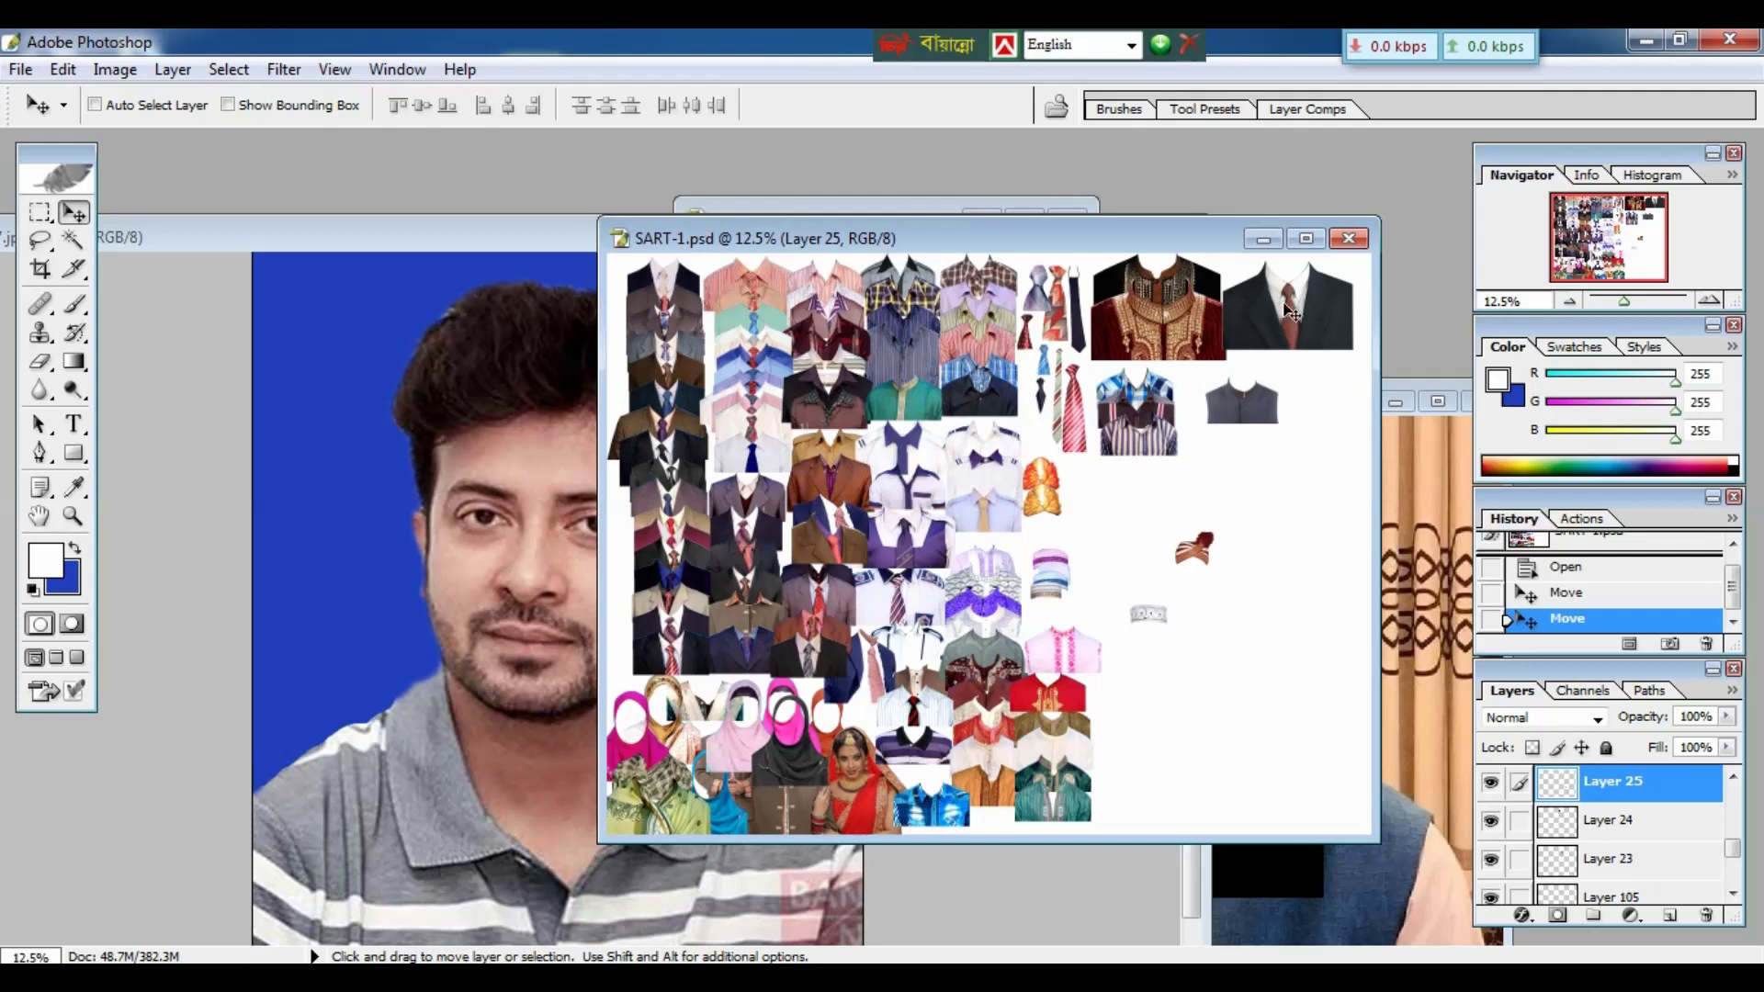
left_click(1263, 240)
left_click(1330, 564)
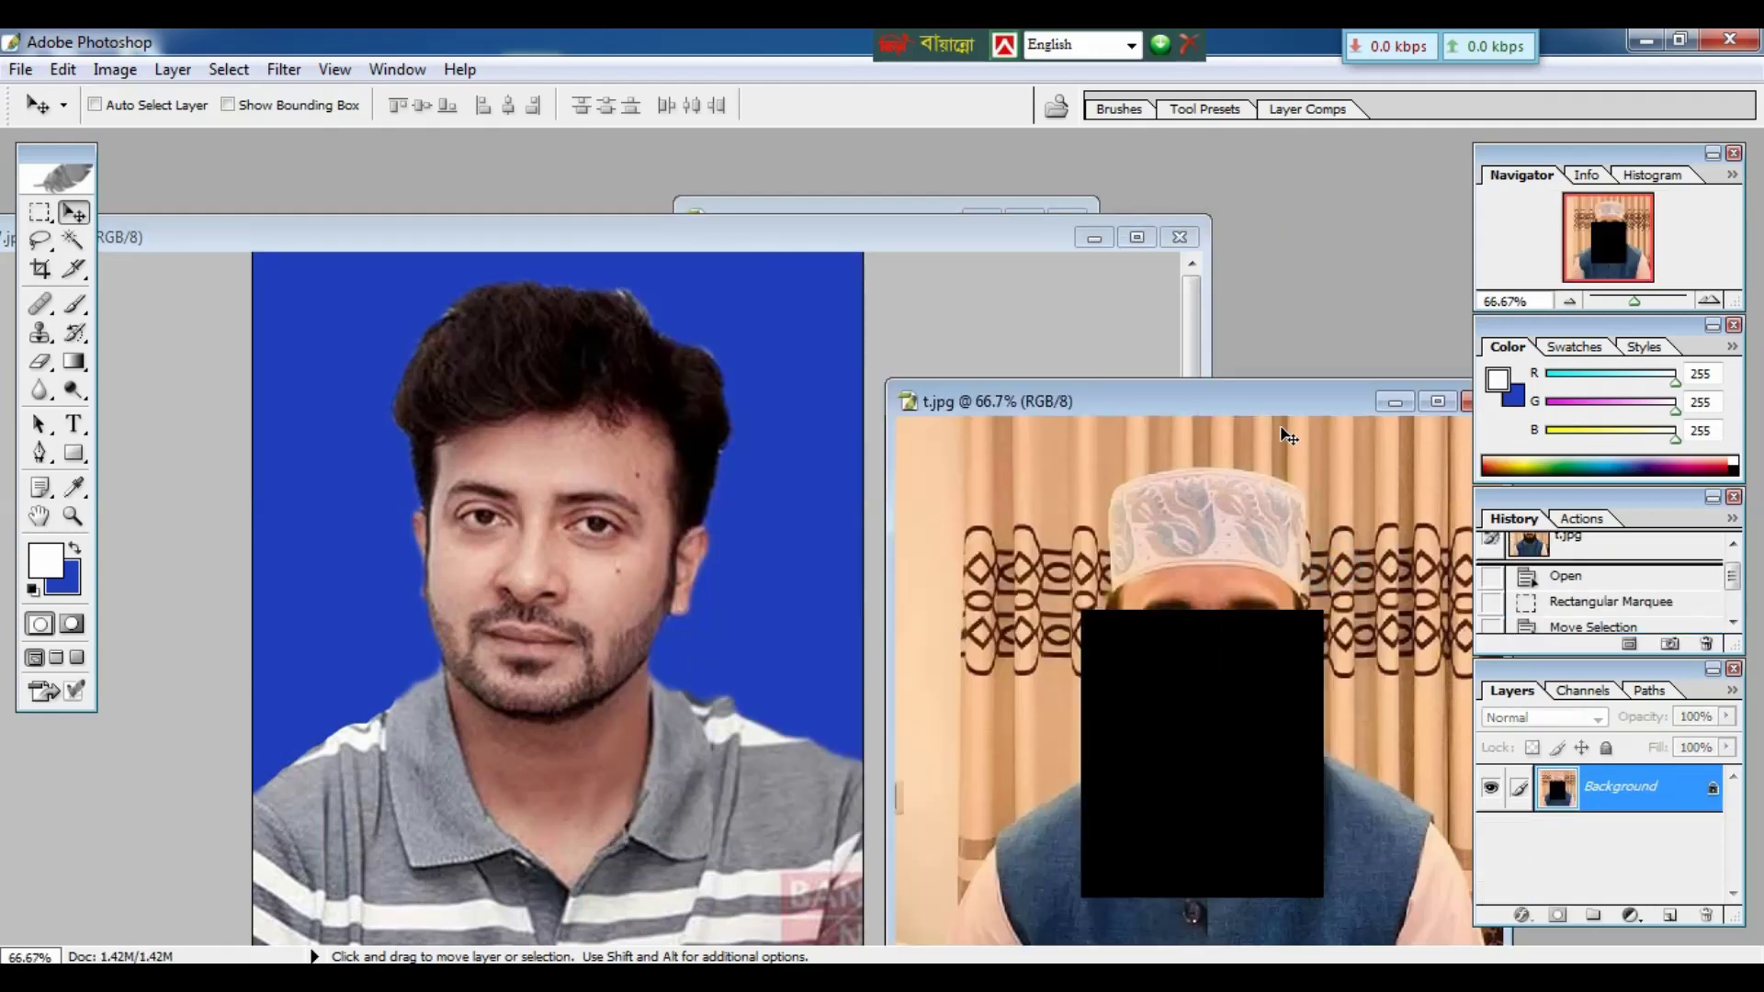
left_click_drag(1275, 393, 1292, 364)
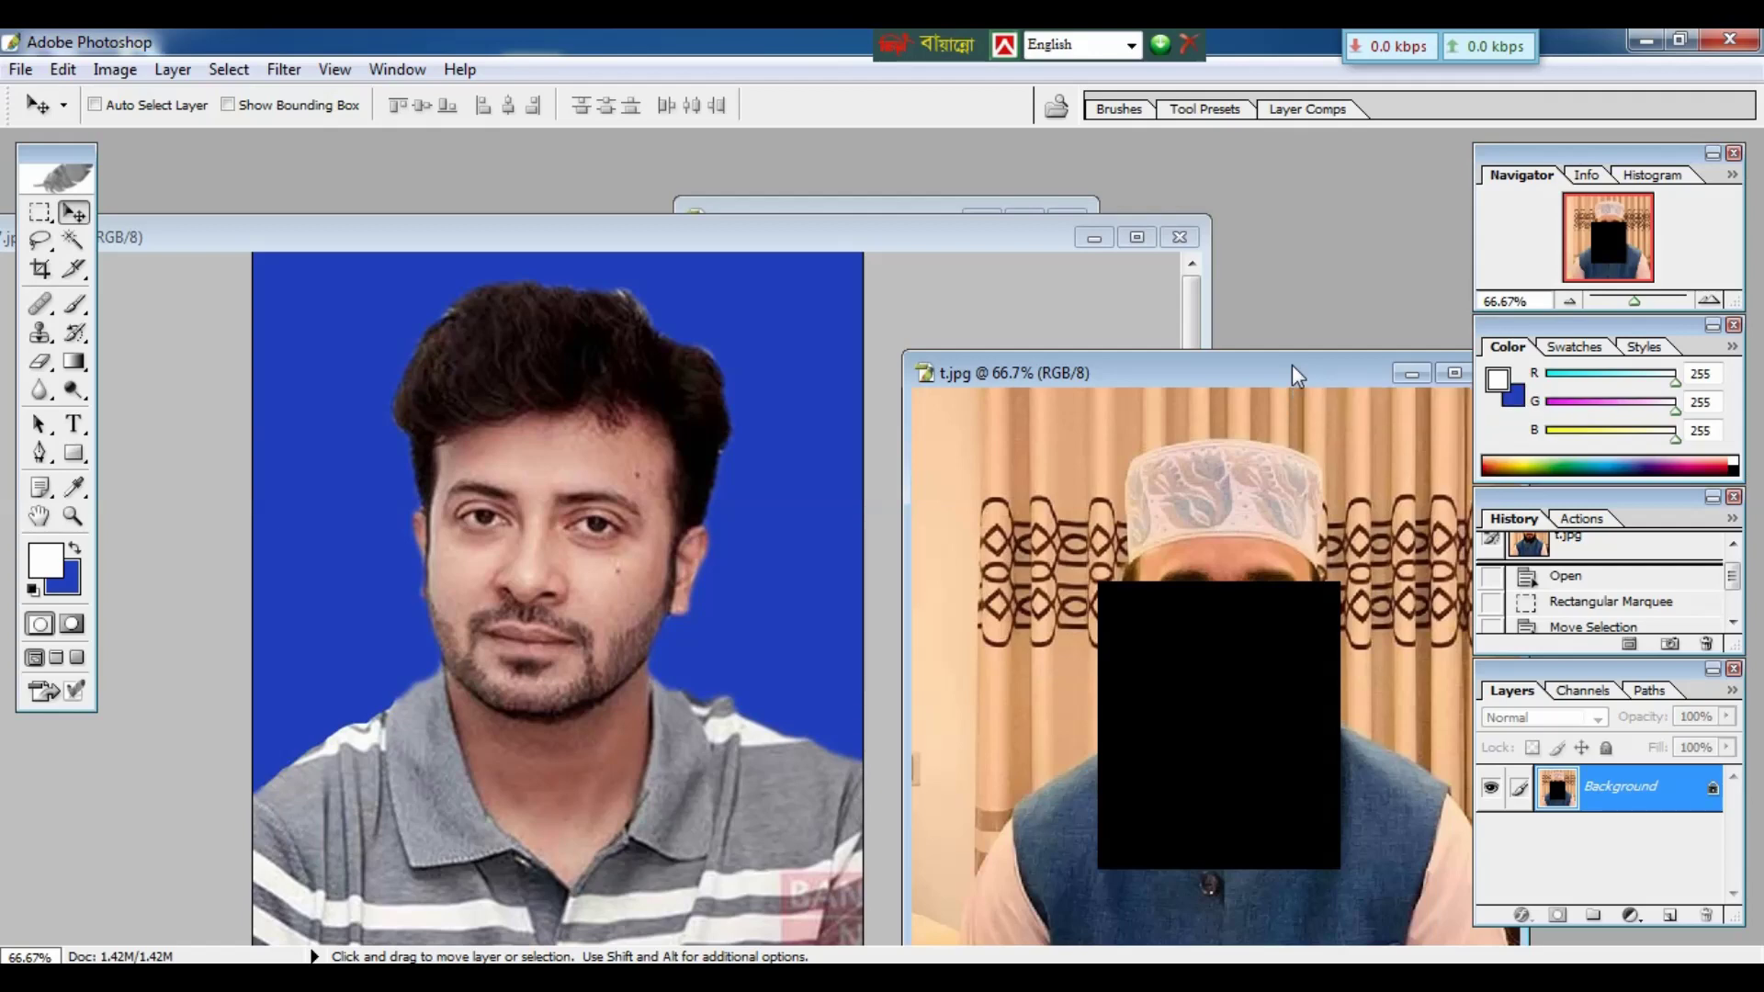
left_click(637, 323)
mouse_move(647, 230)
left_mouse_down()
mouse_move(901, 223)
mouse_move(709, 388)
left_mouse_up()
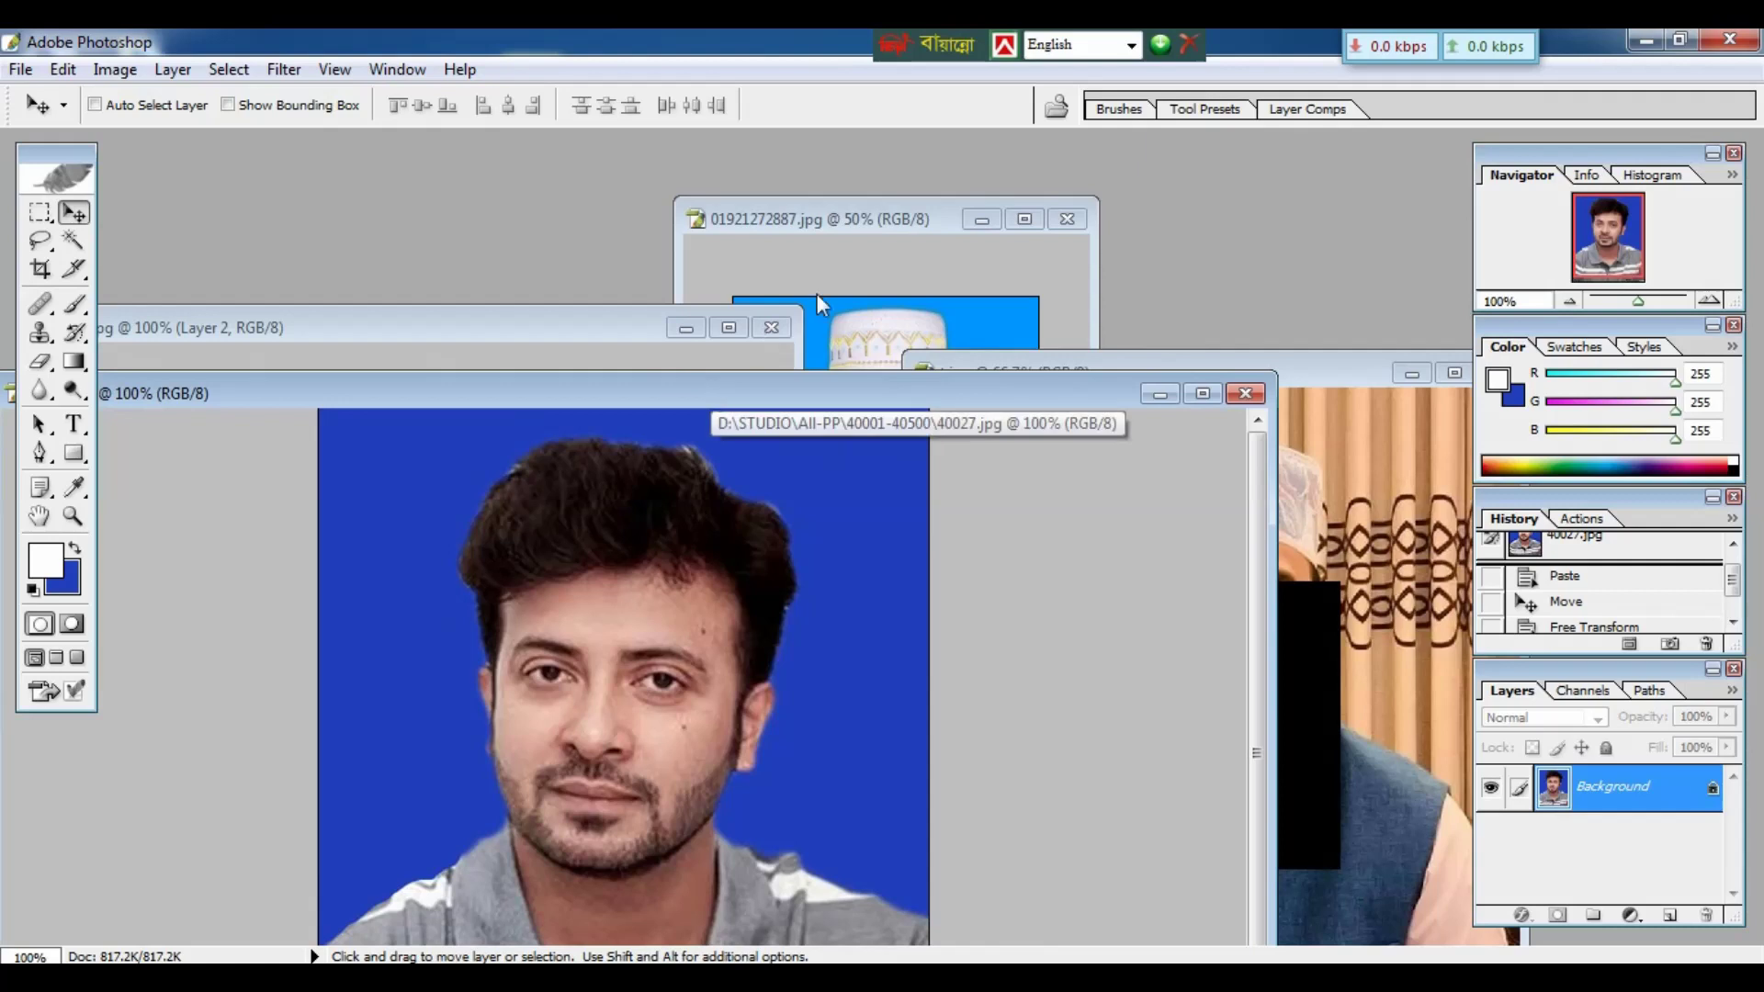
left_click(887, 265)
left_click_drag(928, 230, 1136, 283)
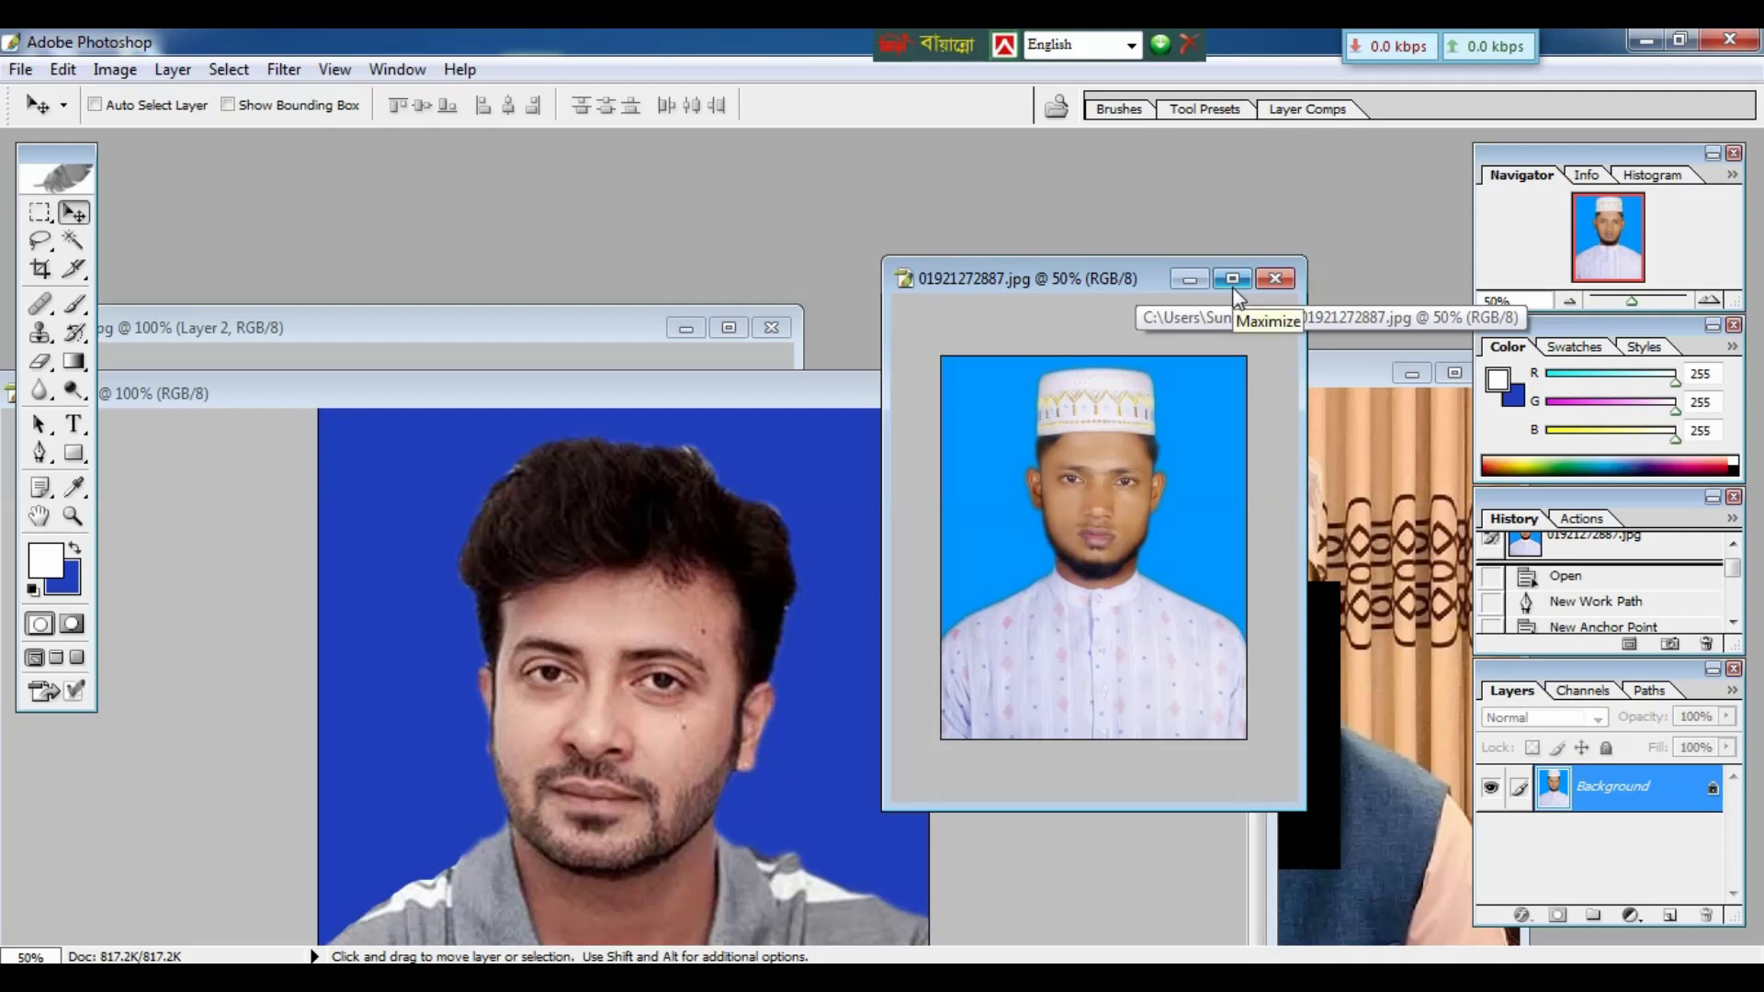
left_click(1232, 280)
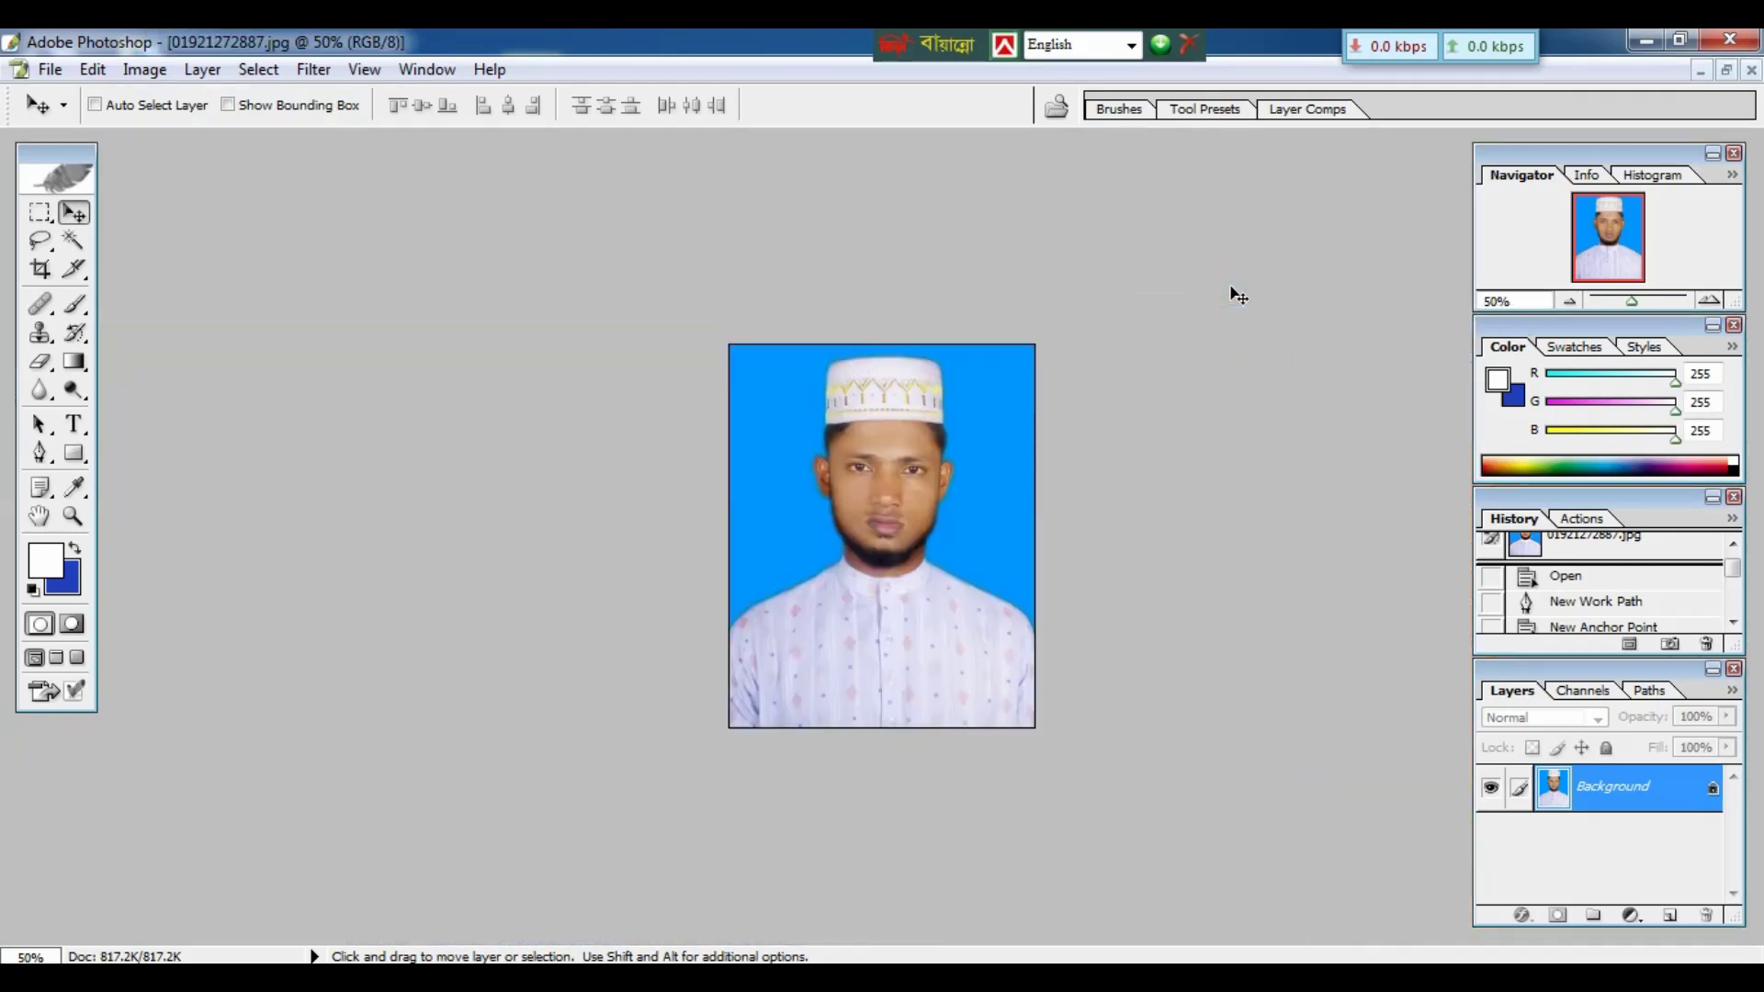
key("ctrl+plus")
key("ctrl+plus")
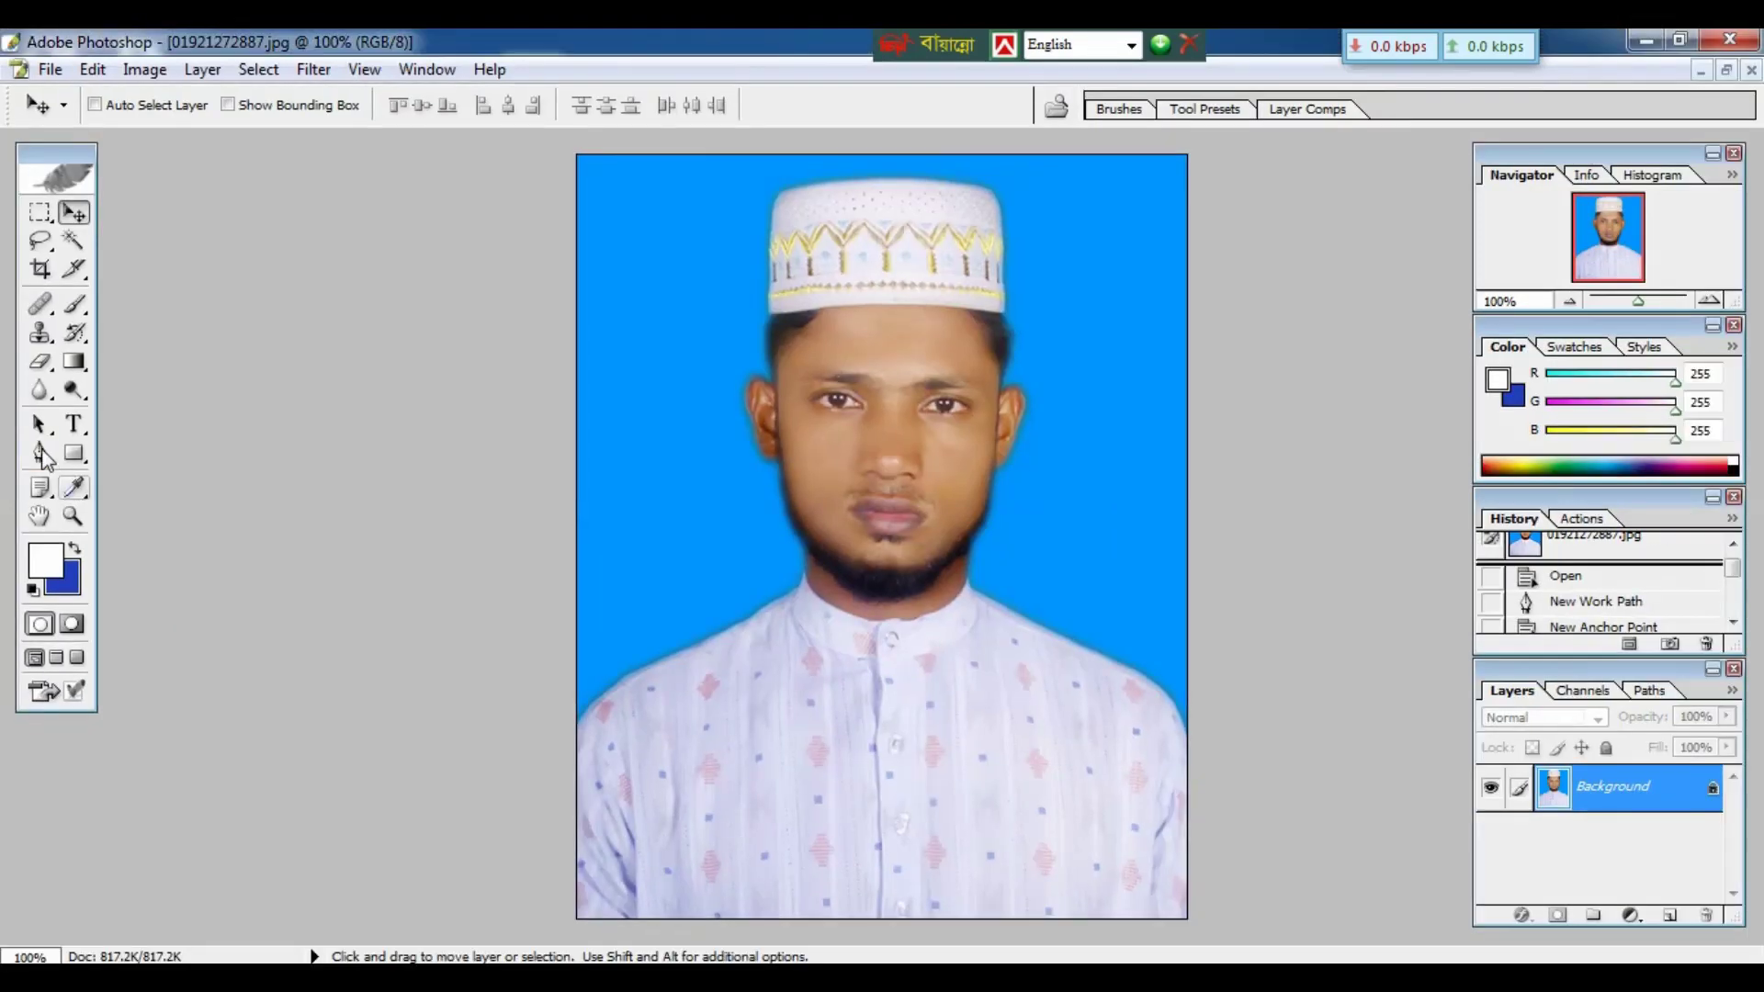
With the Pen tool at higher zoom, trace the cap's bottom edge to its lower right corner
left_click(39, 452)
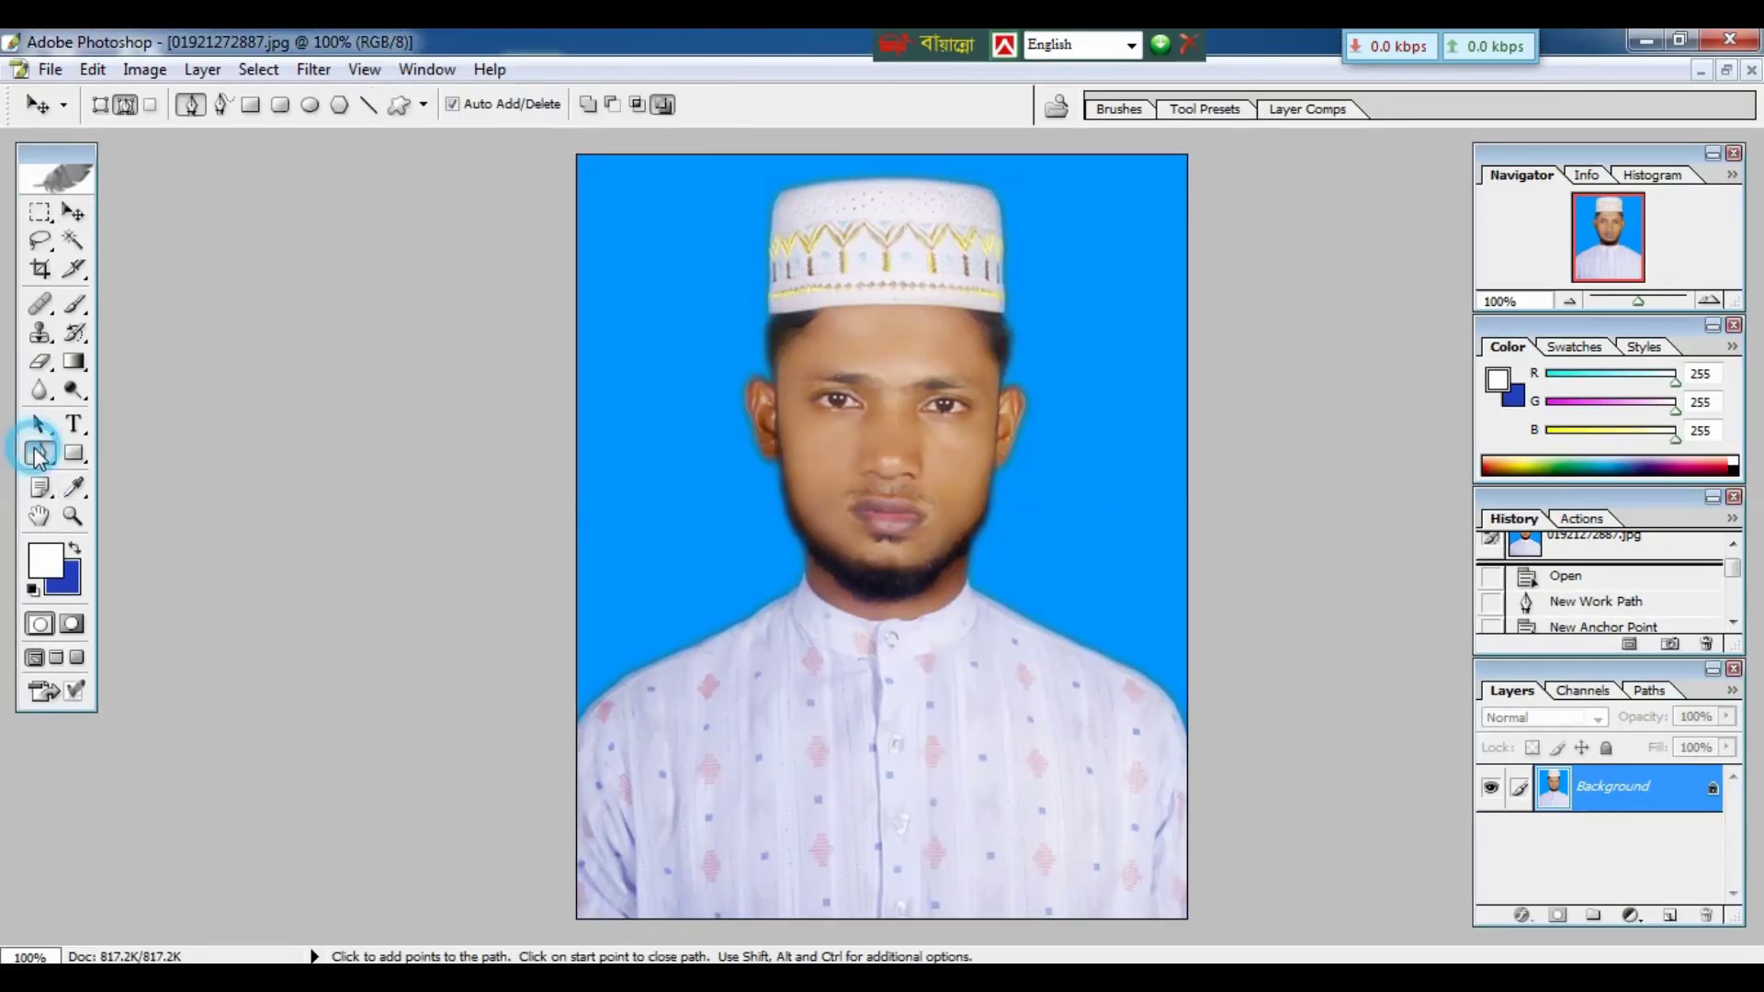
key("ctrl+plus")
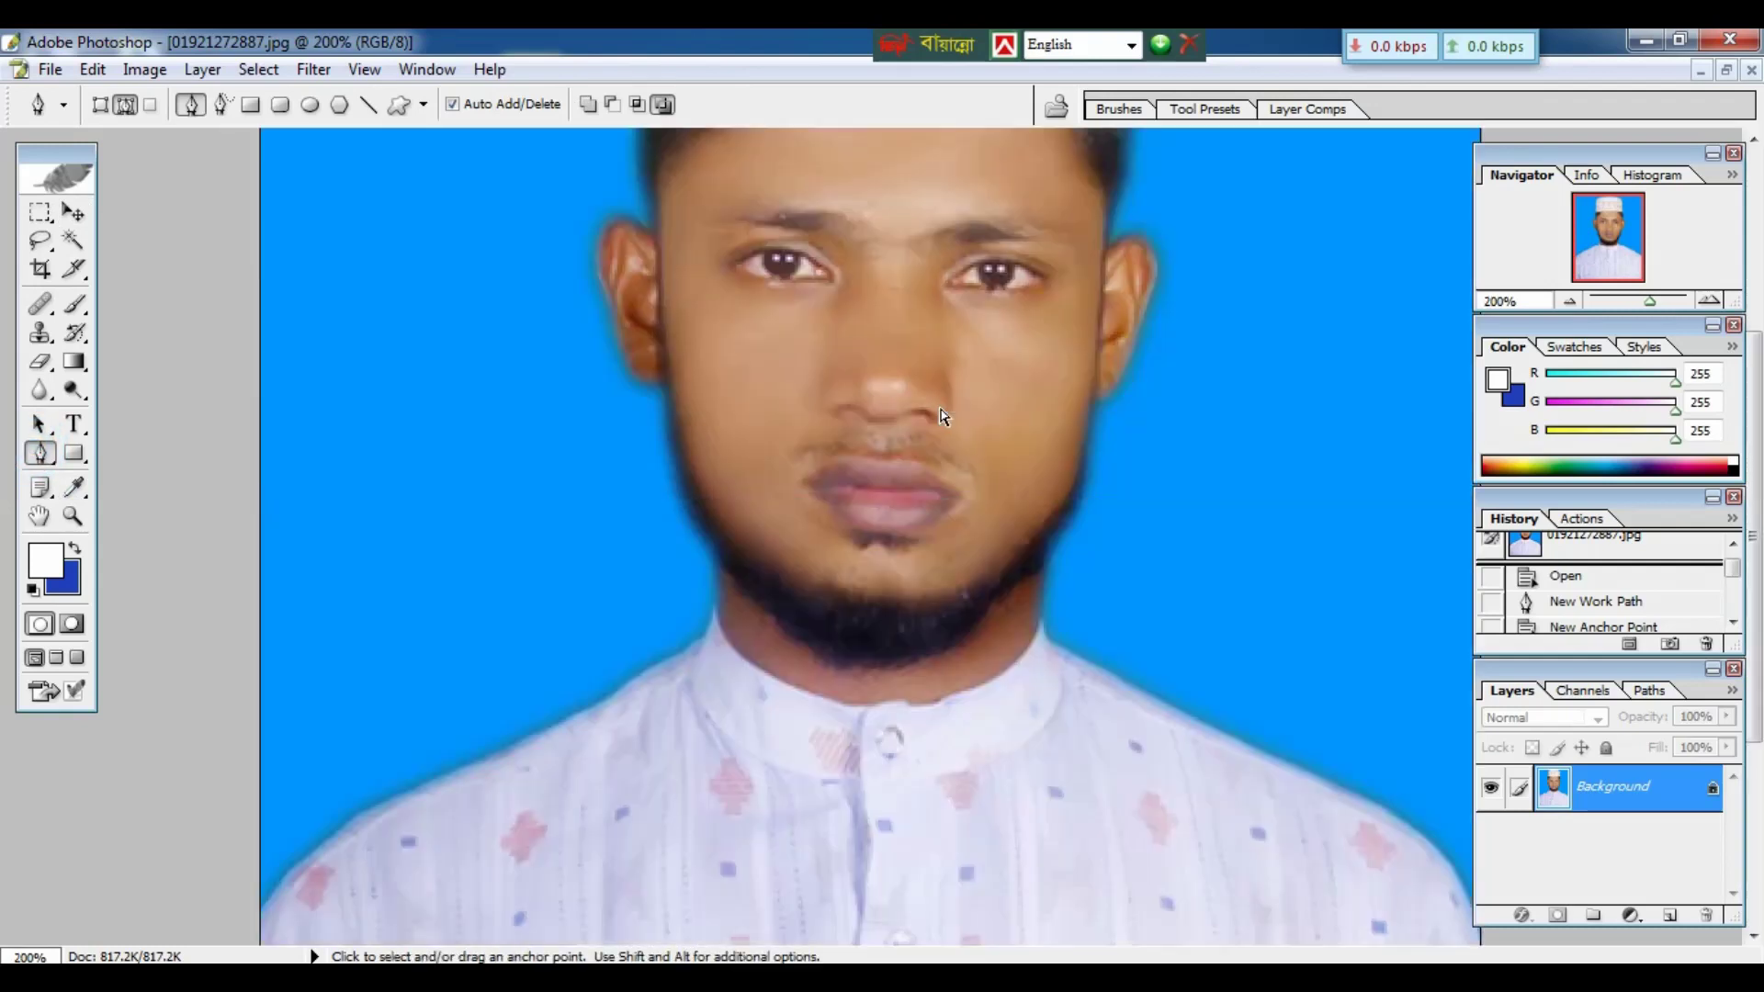
key("ctrl+plus")
left_click_drag(868, 390, 914, 902)
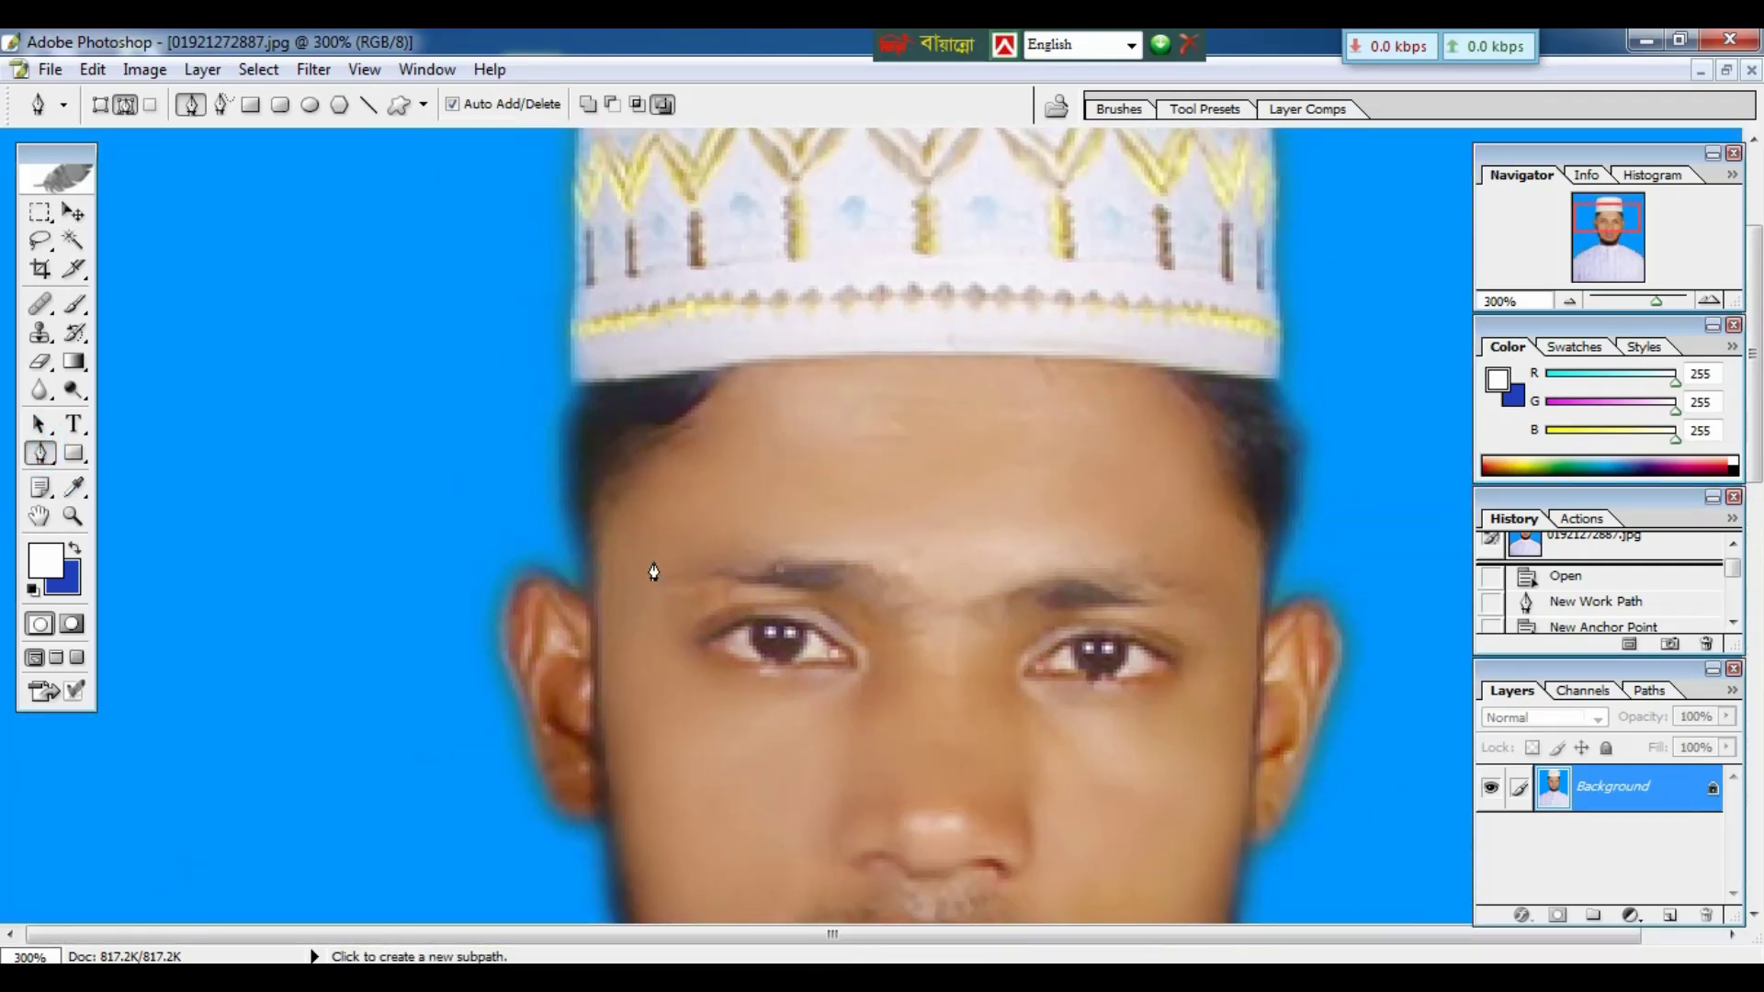
left_click(581, 386)
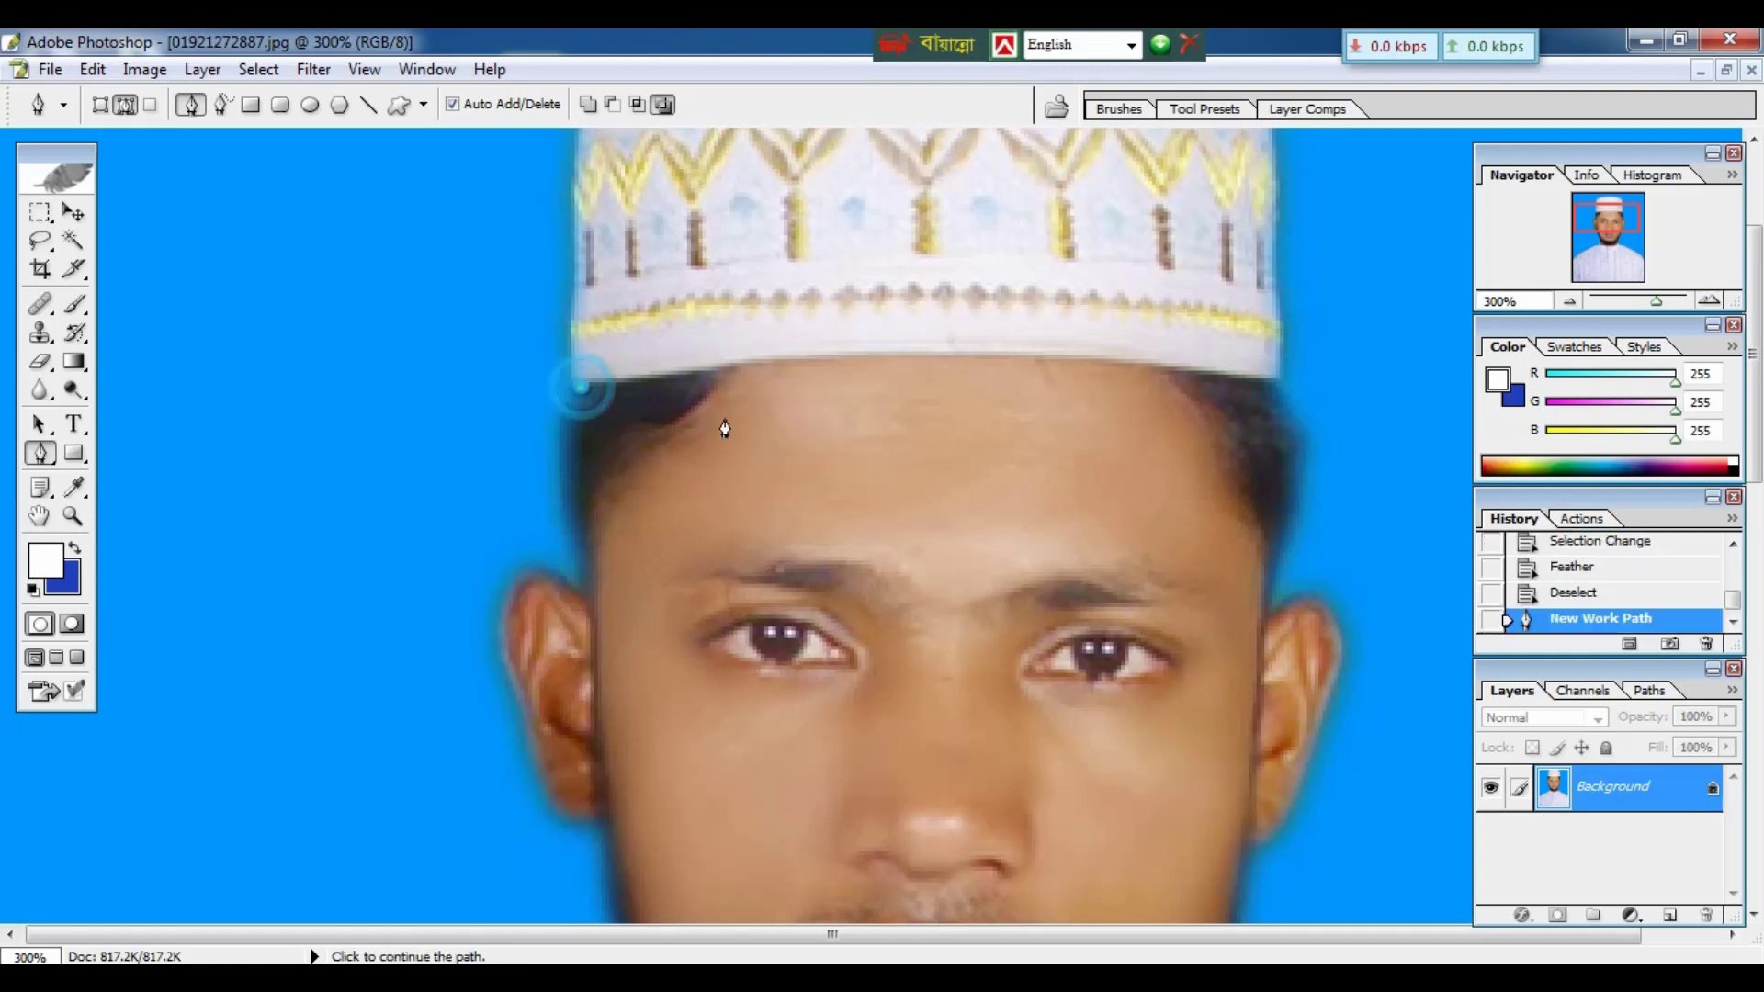
left_click_drag(916, 357, 1031, 366)
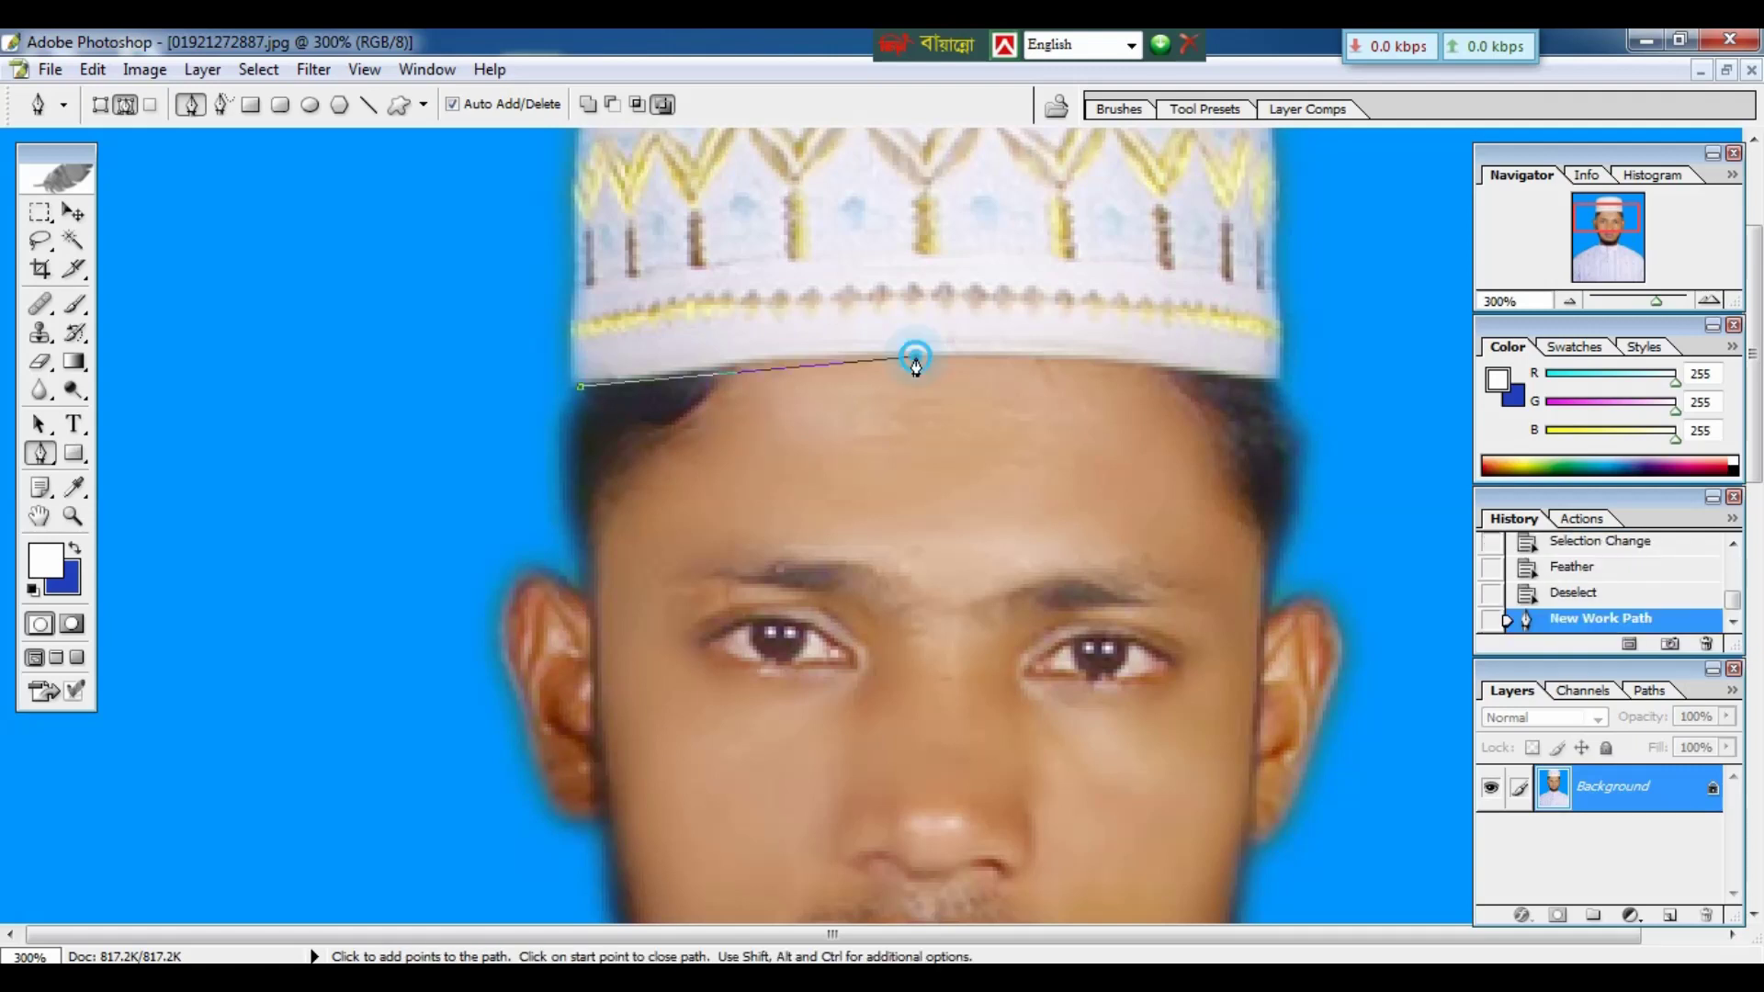
left_click_drag(1278, 384, 1429, 416)
left_click(1278, 384)
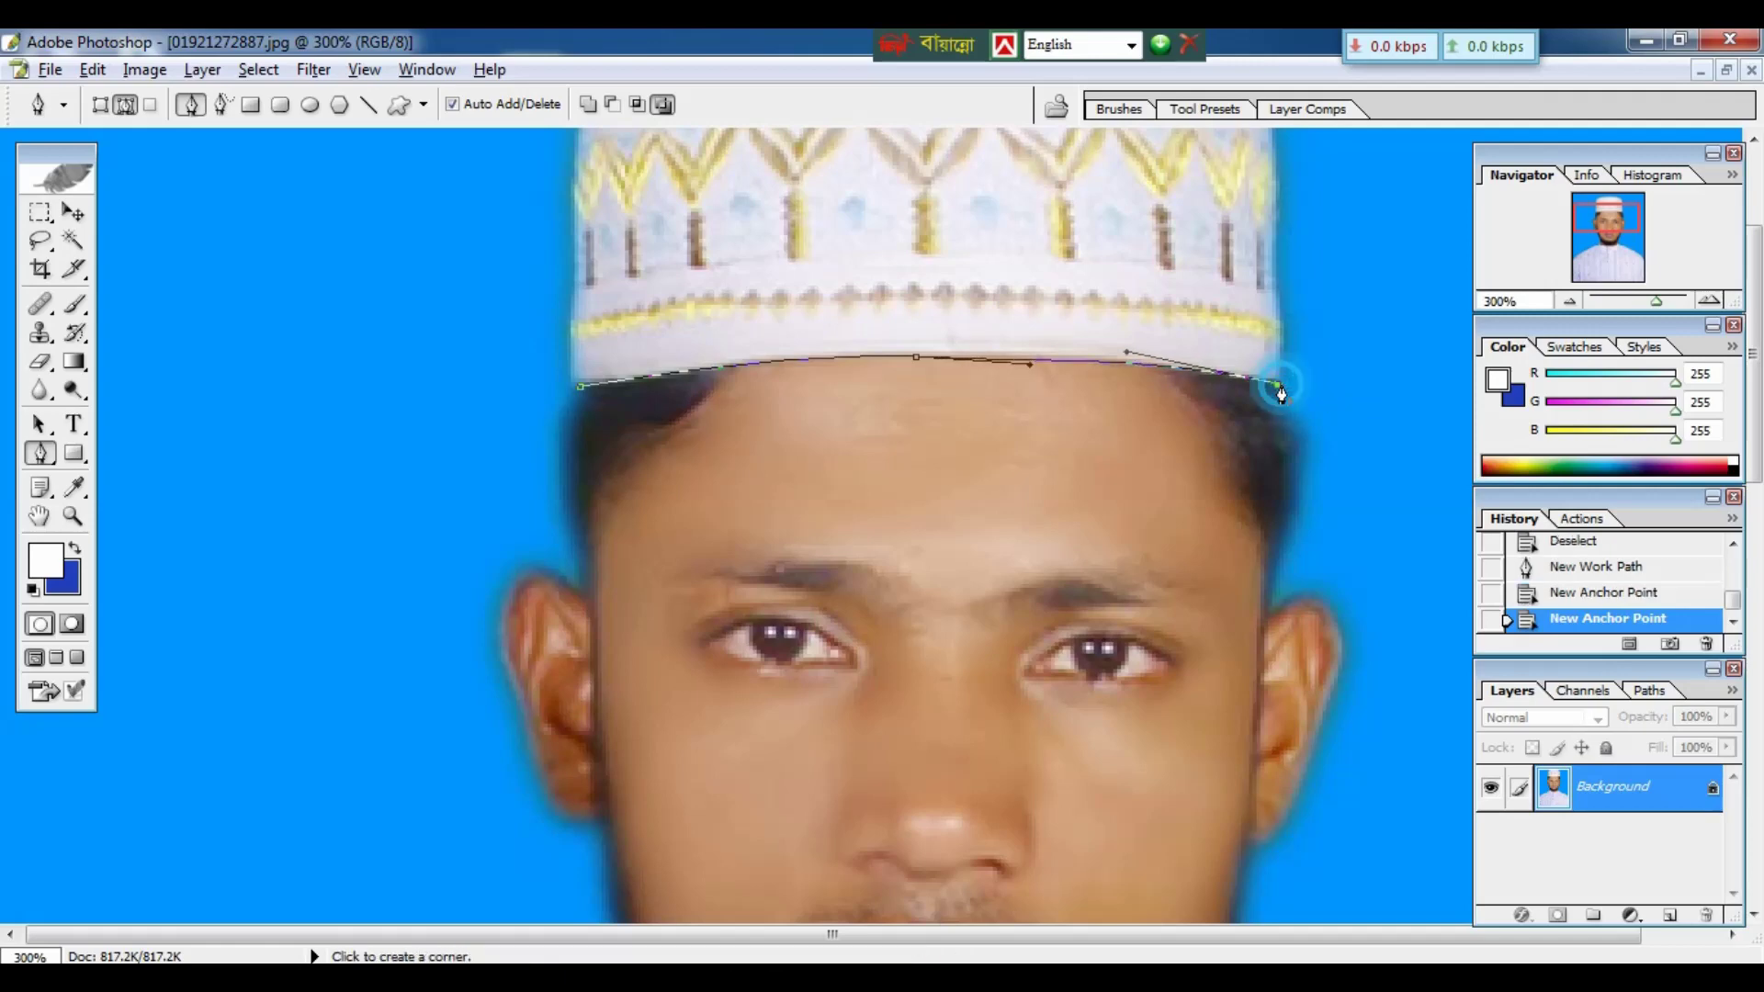
Trace up the cap's right side, across its top, down the left side, and close the path
left_click_drag(1280, 384, 1282, 604)
mouse_move(1270, 455)
left_mouse_down()
mouse_move(1177, 217)
mouse_move(1048, 213)
left_mouse_up()
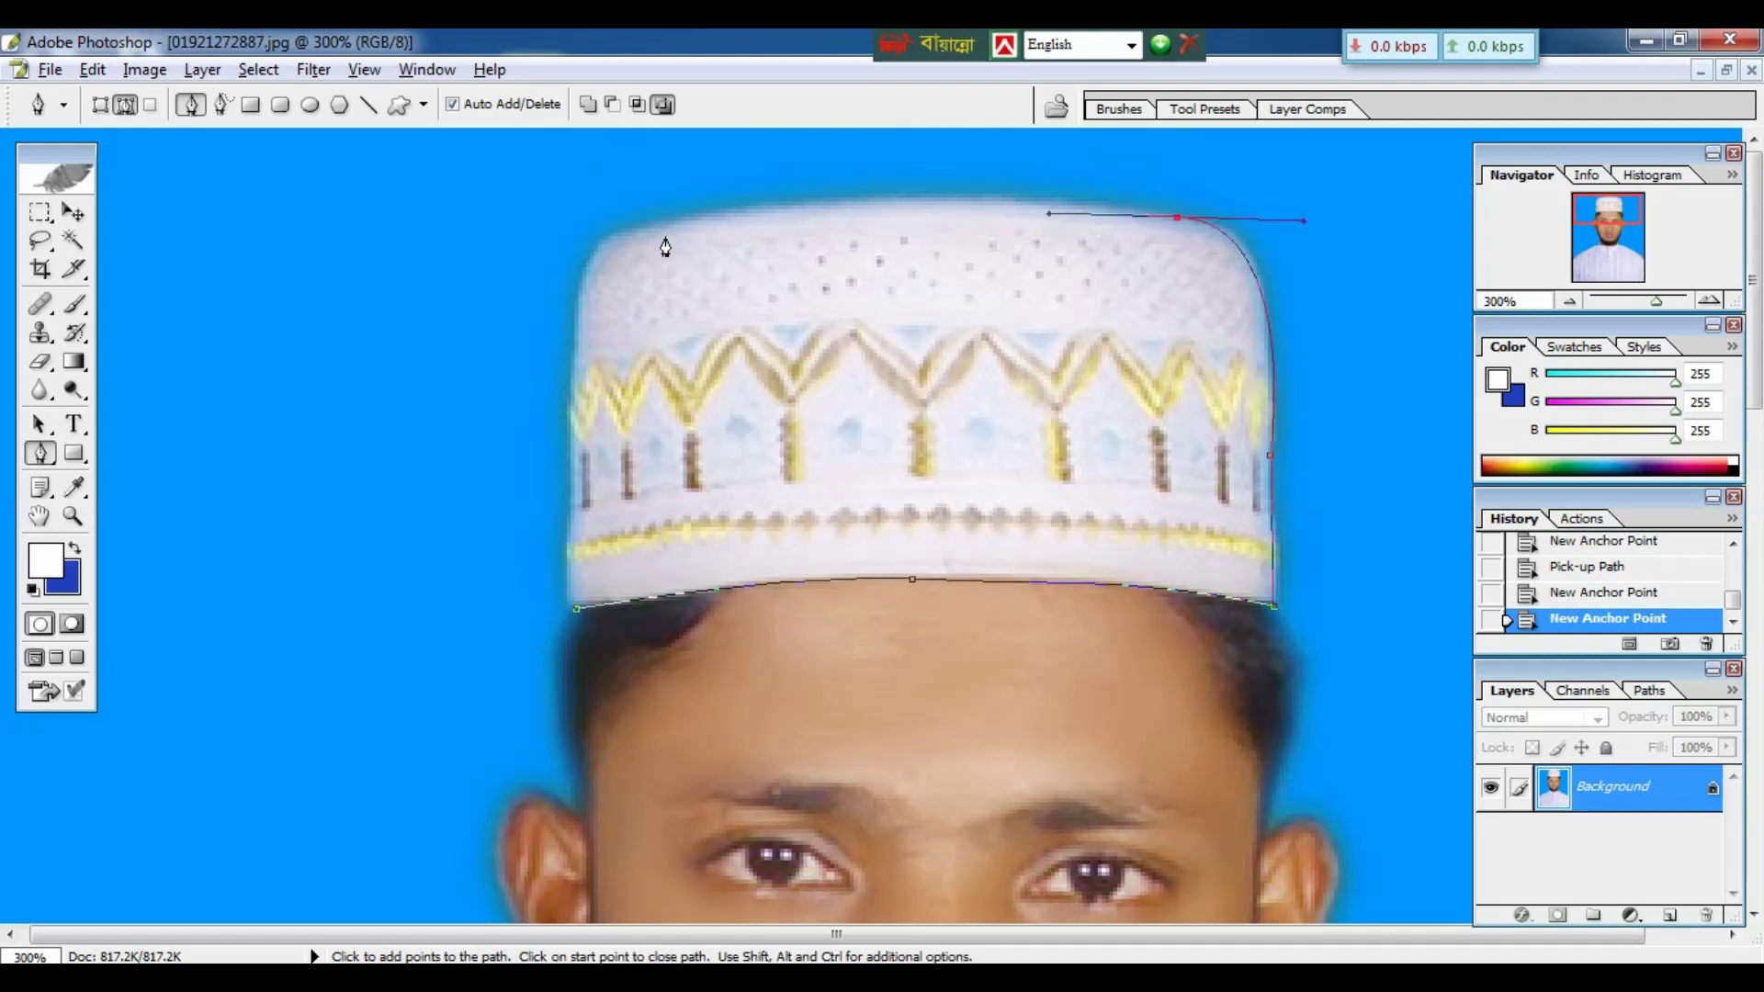
left_click_drag(626, 236, 503, 284)
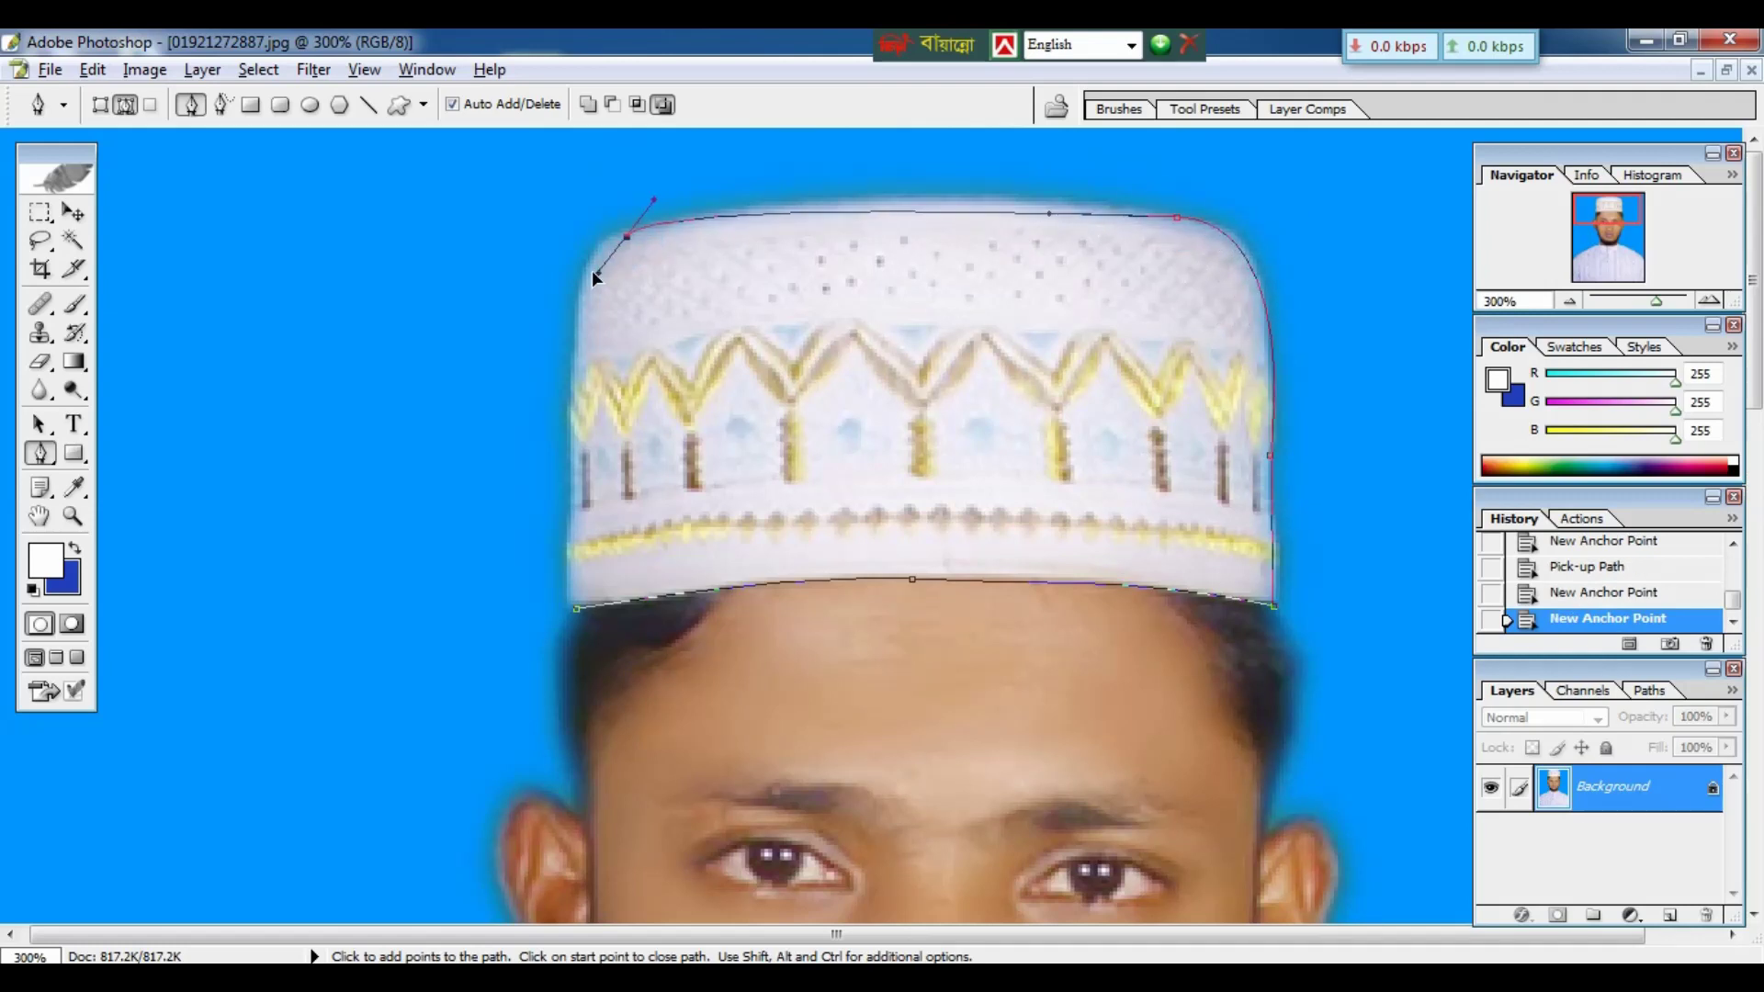
left_click(626, 237, "alt")
left_click_drag(579, 354, 579, 423)
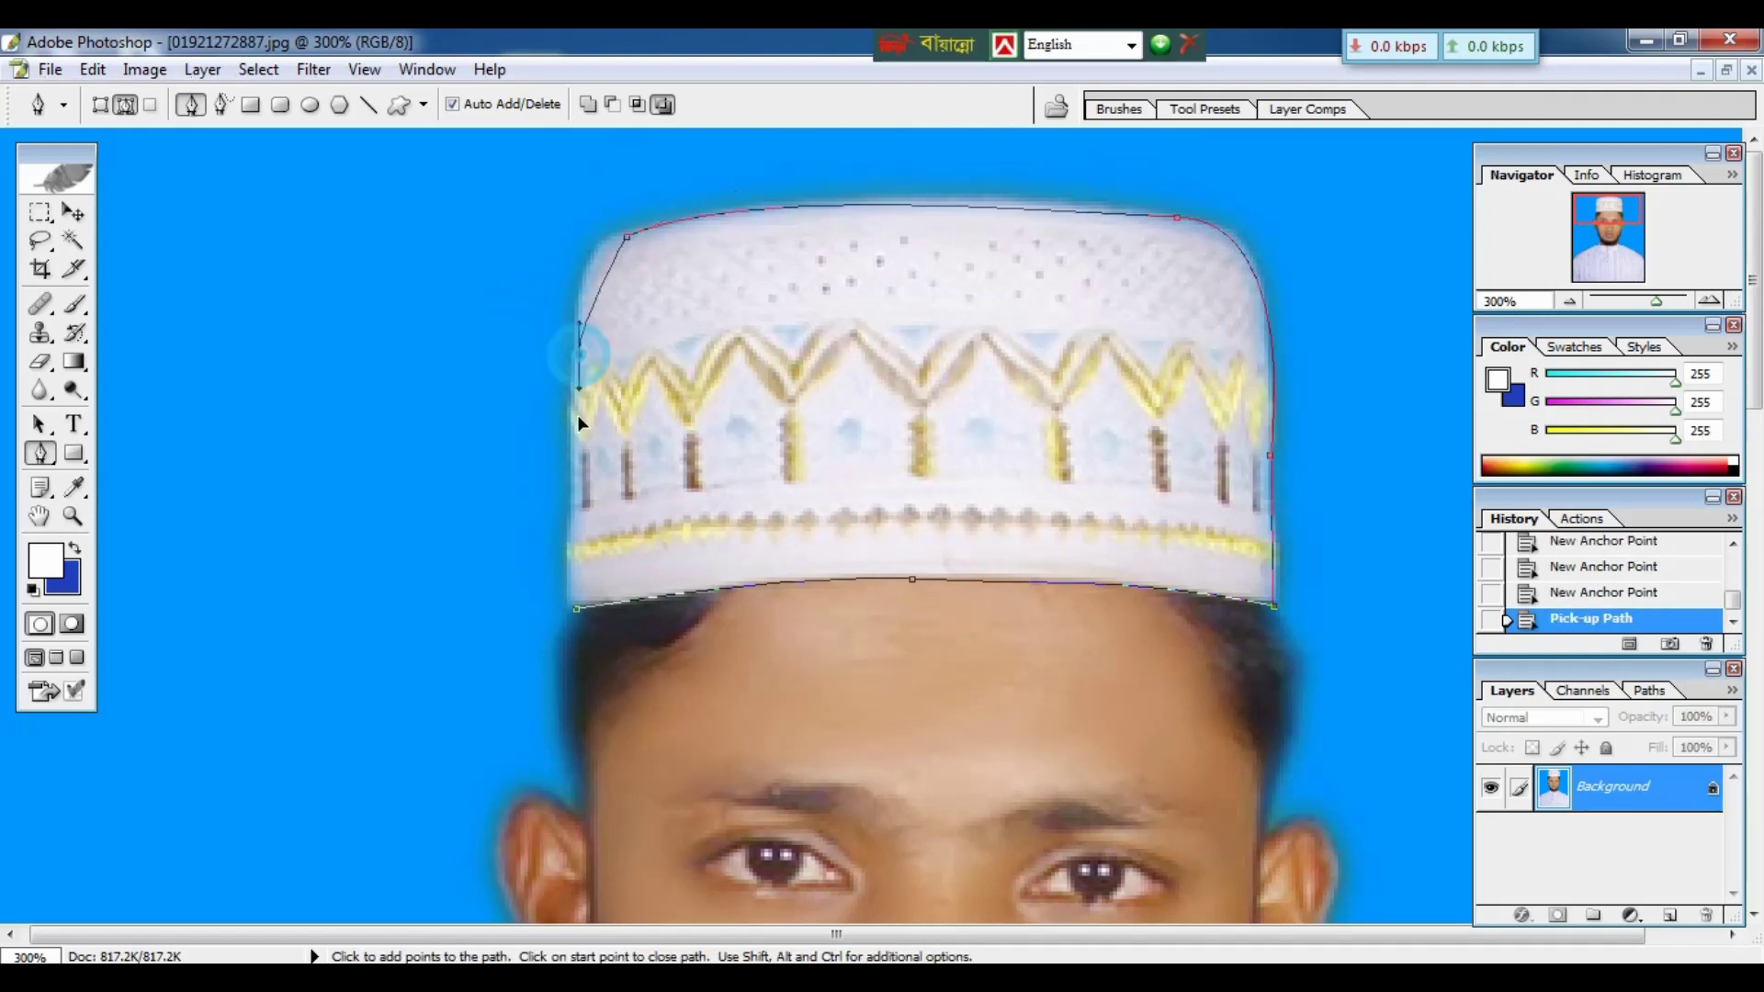
left_click(577, 608)
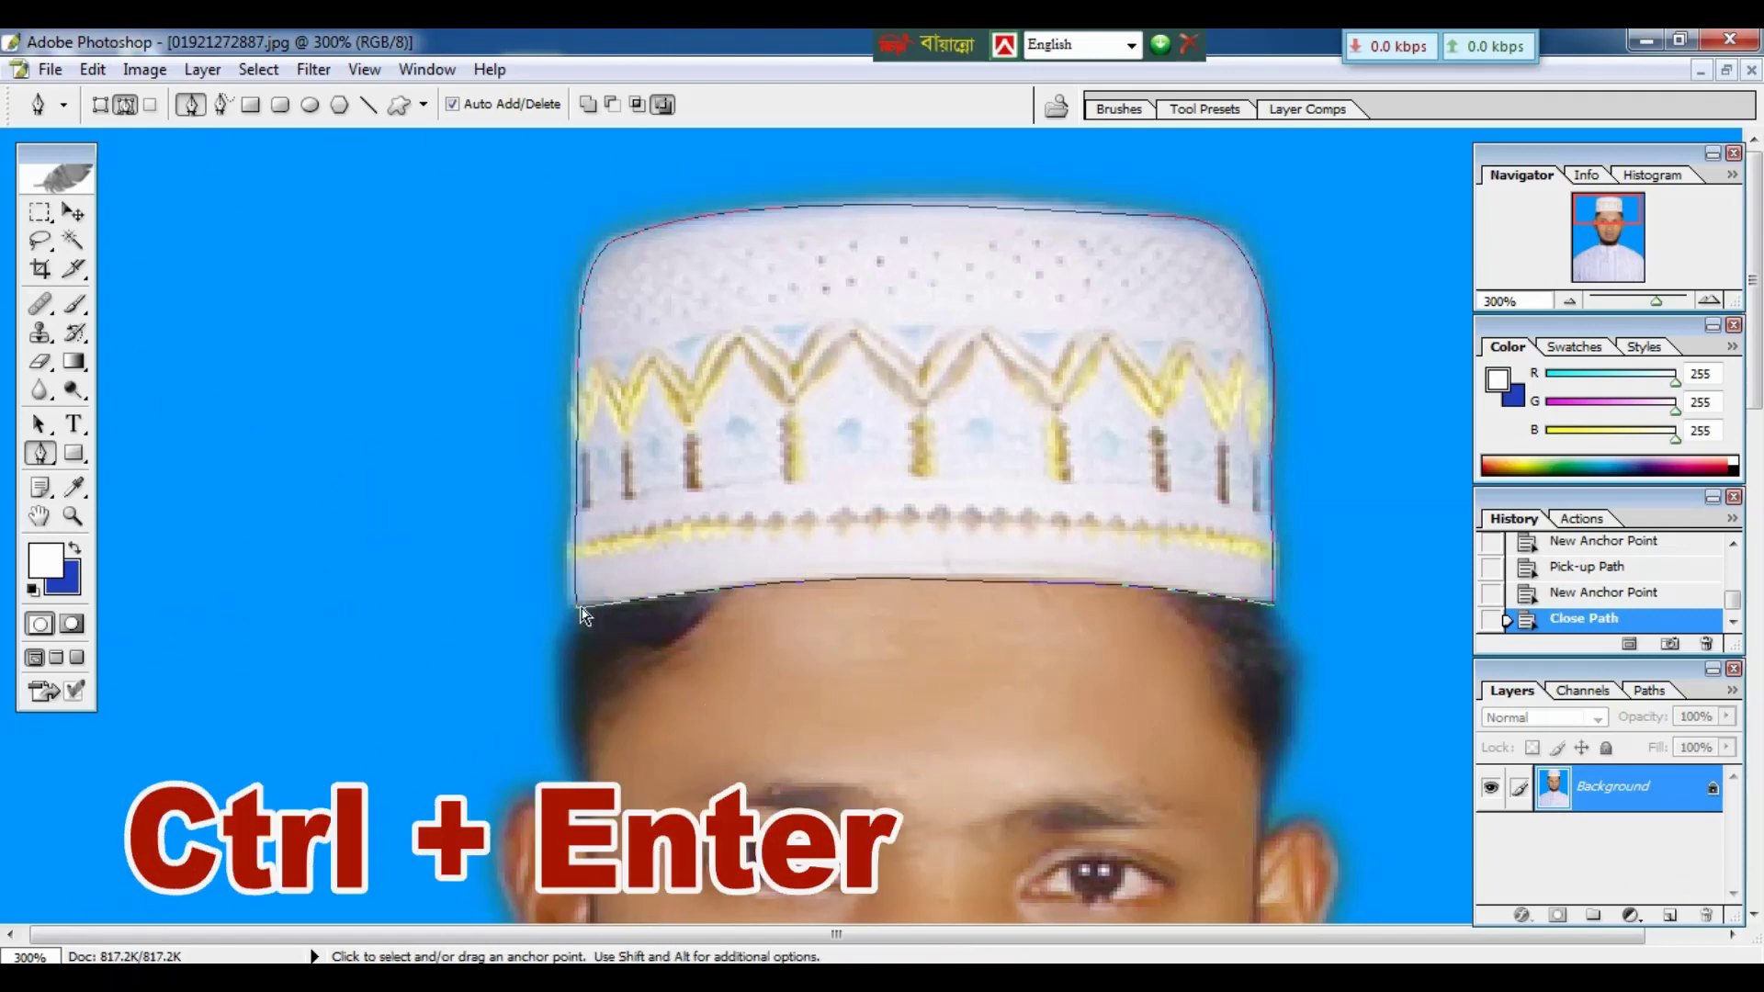
Load the cap path as a selection and copy it onto a new Layer 1
key("ctrl+Return")
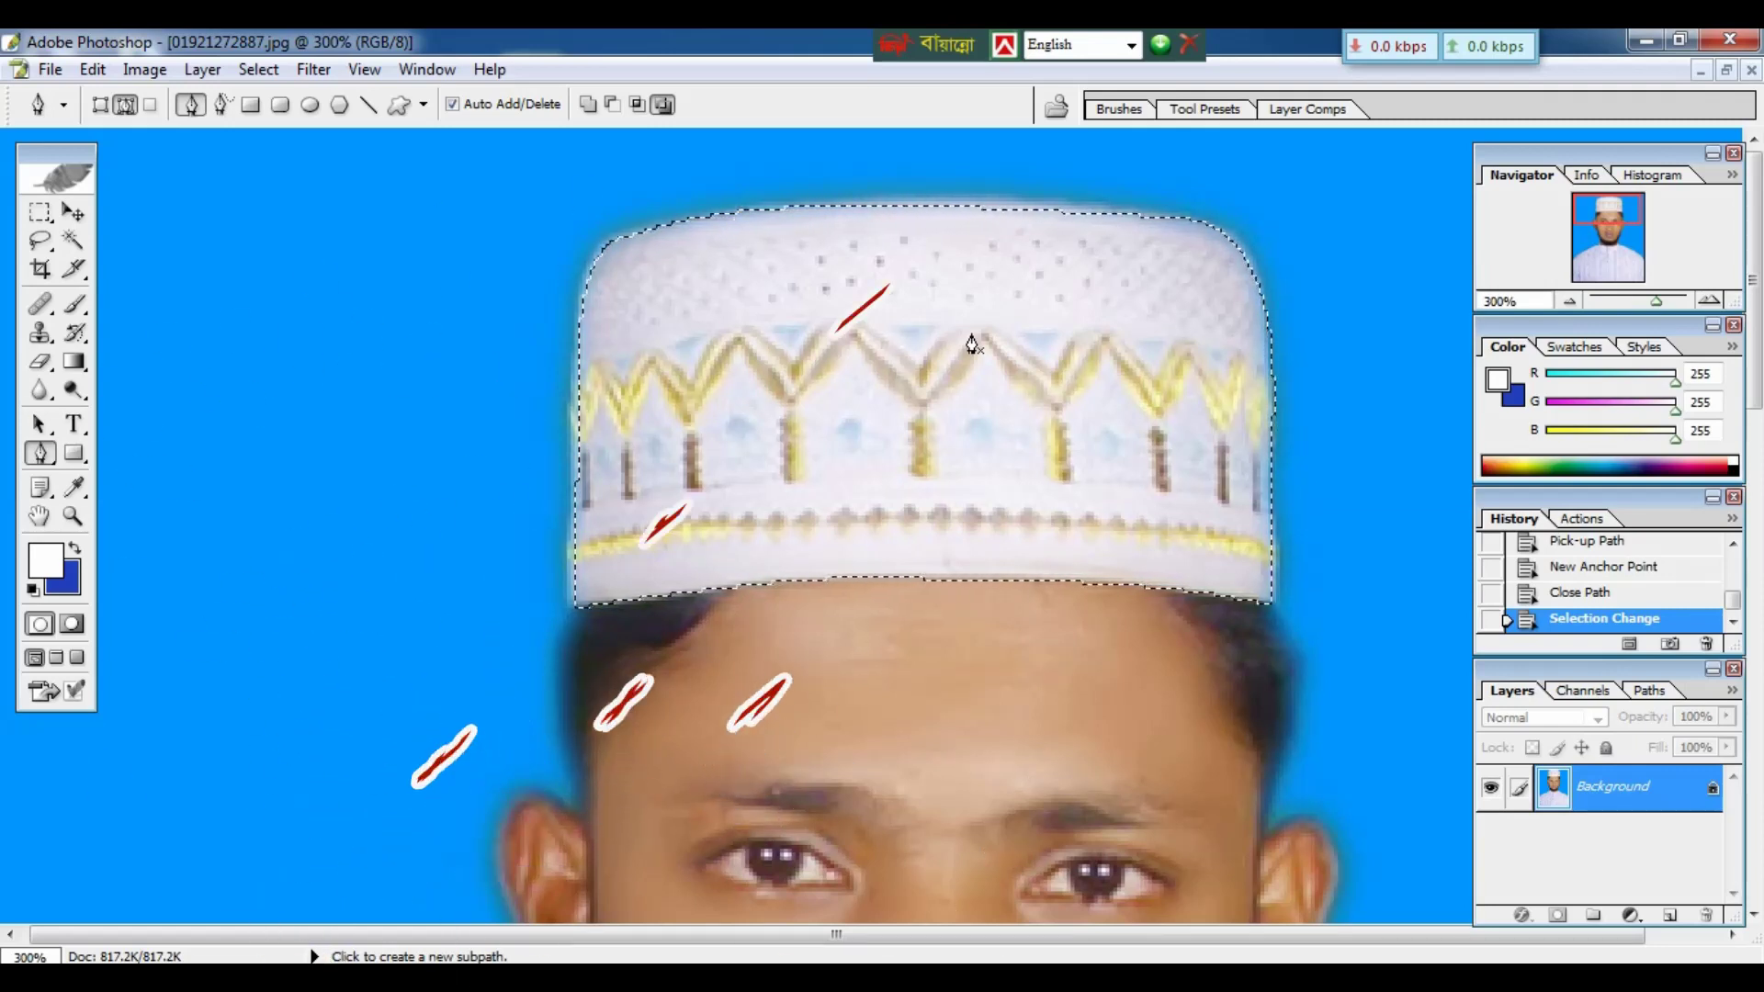
key("ctrl+j")
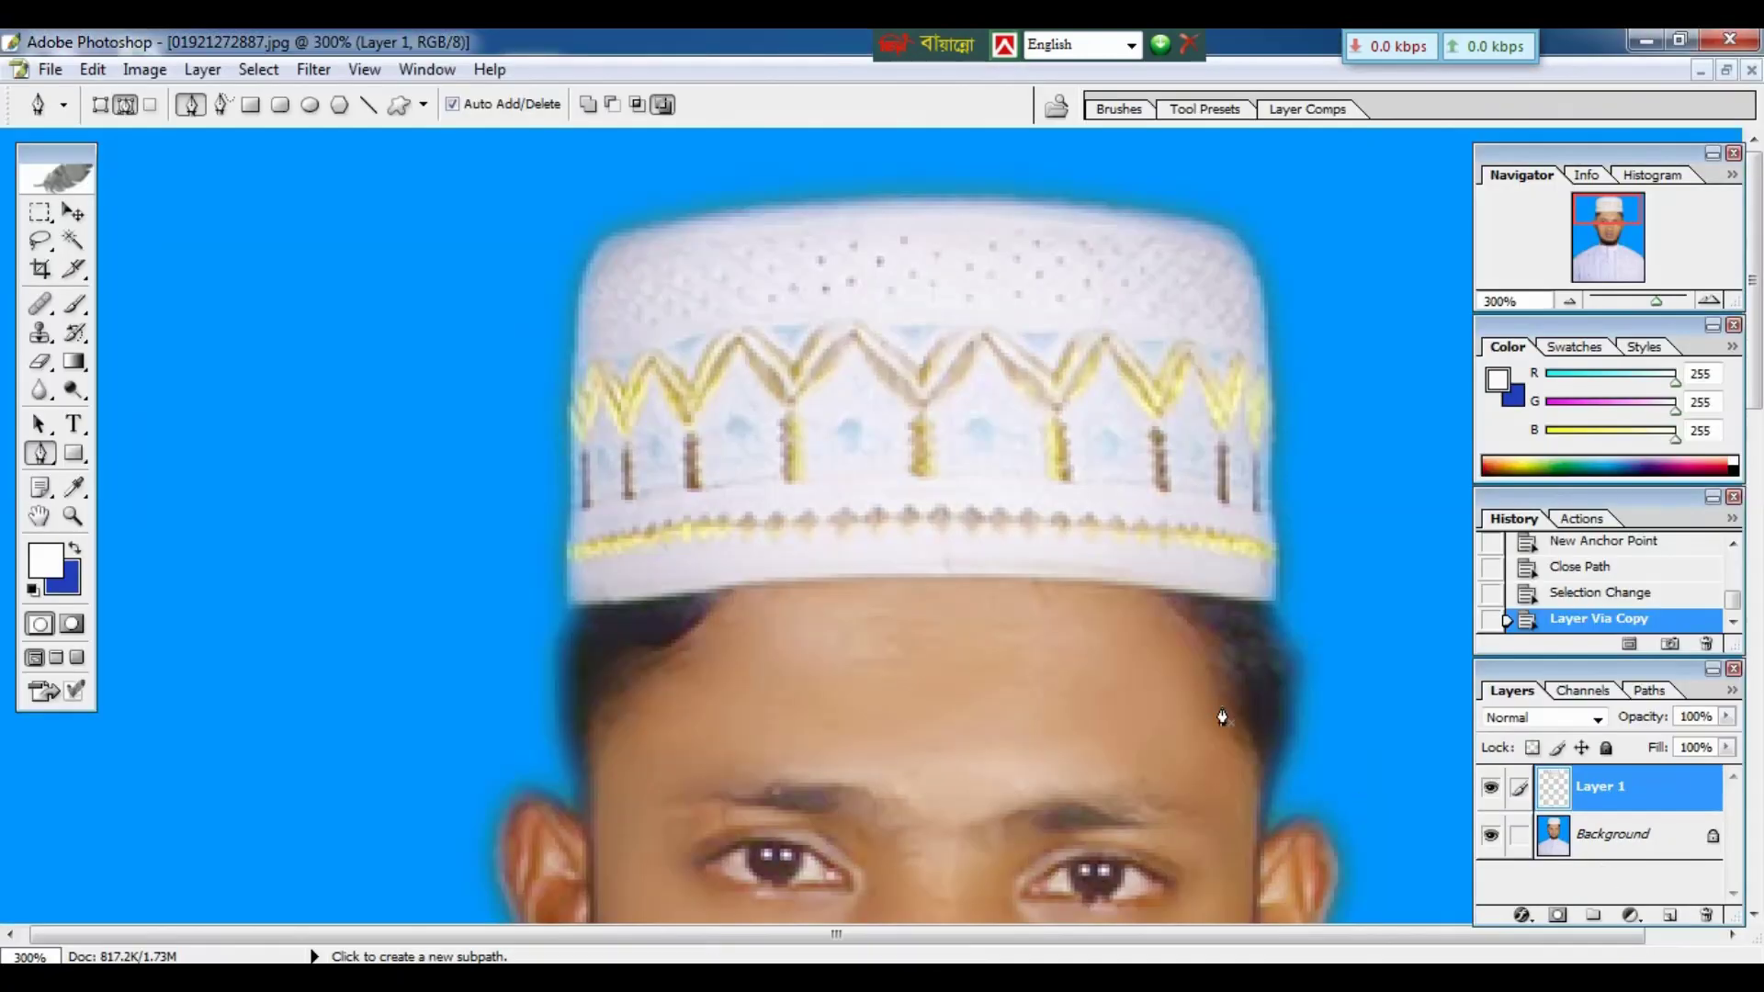
Move the copied cap with the Move tool and tile the open photos, zoomed out
left_click(76, 215)
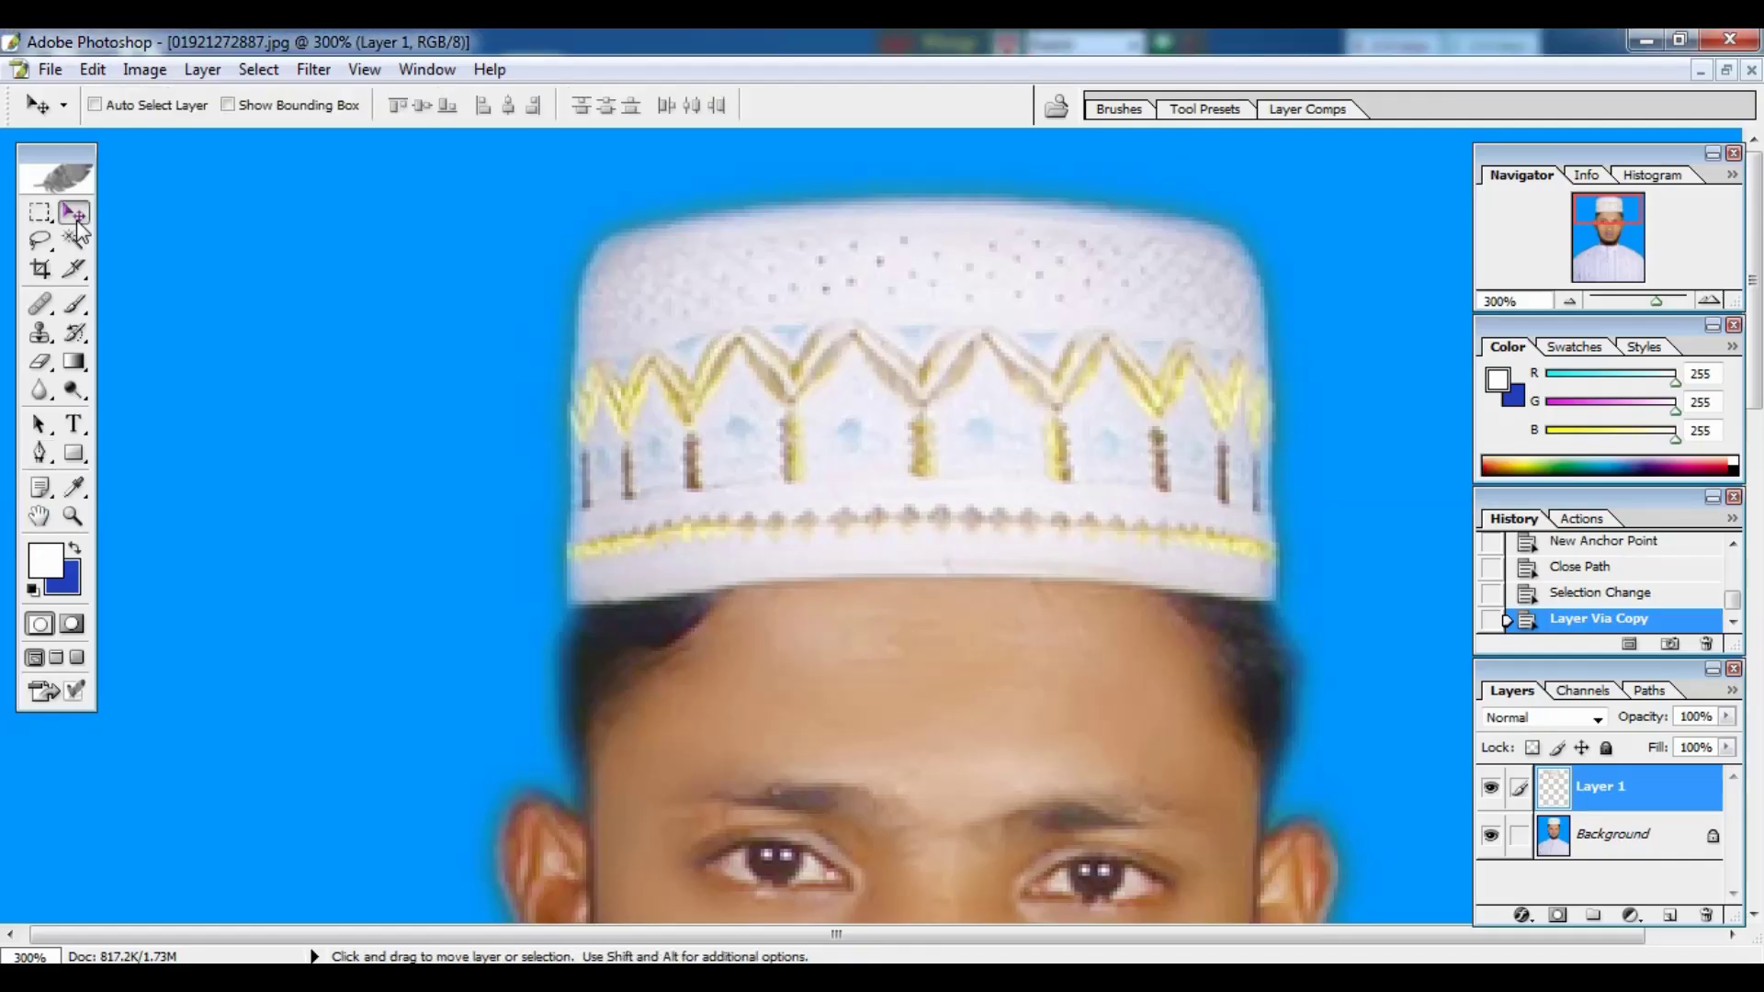
left_click_drag(661, 386, 423, 466)
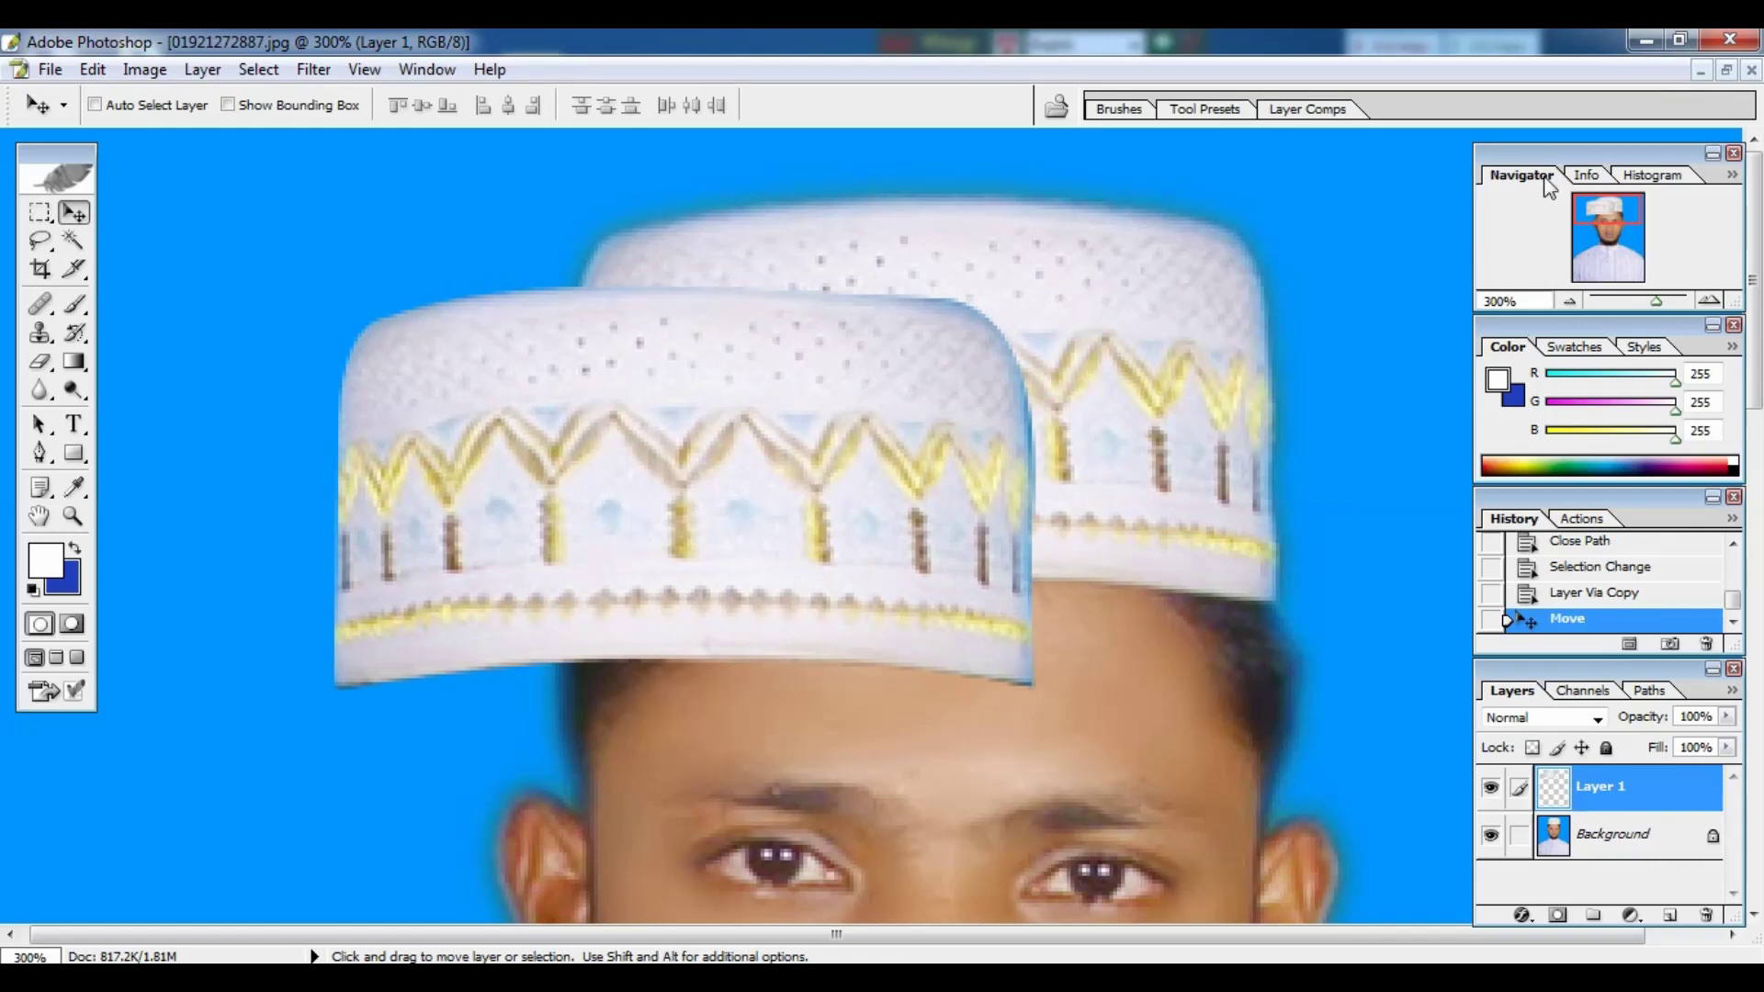
left_click(1727, 70)
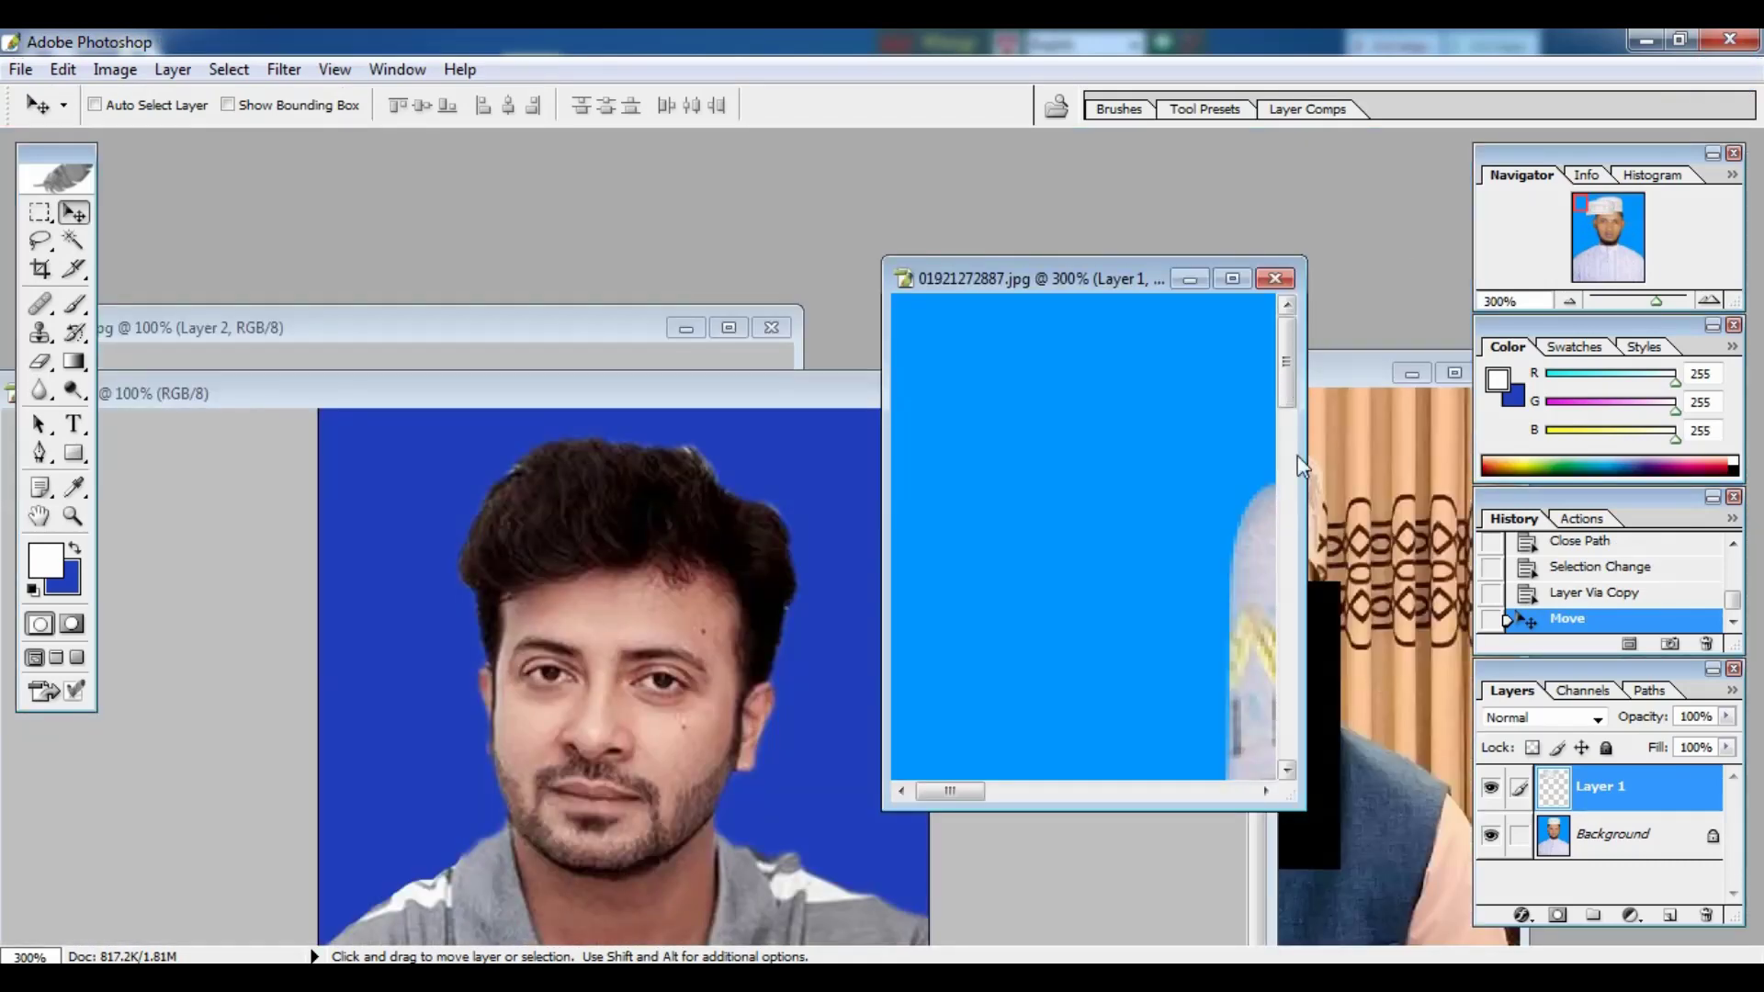
key("ctrl+minus")
key("ctrl+minus")
key("ctrl+minus")
Drag the cap onto the bearded man's head in 40027.jpg and maximize that window
left_click(744, 627)
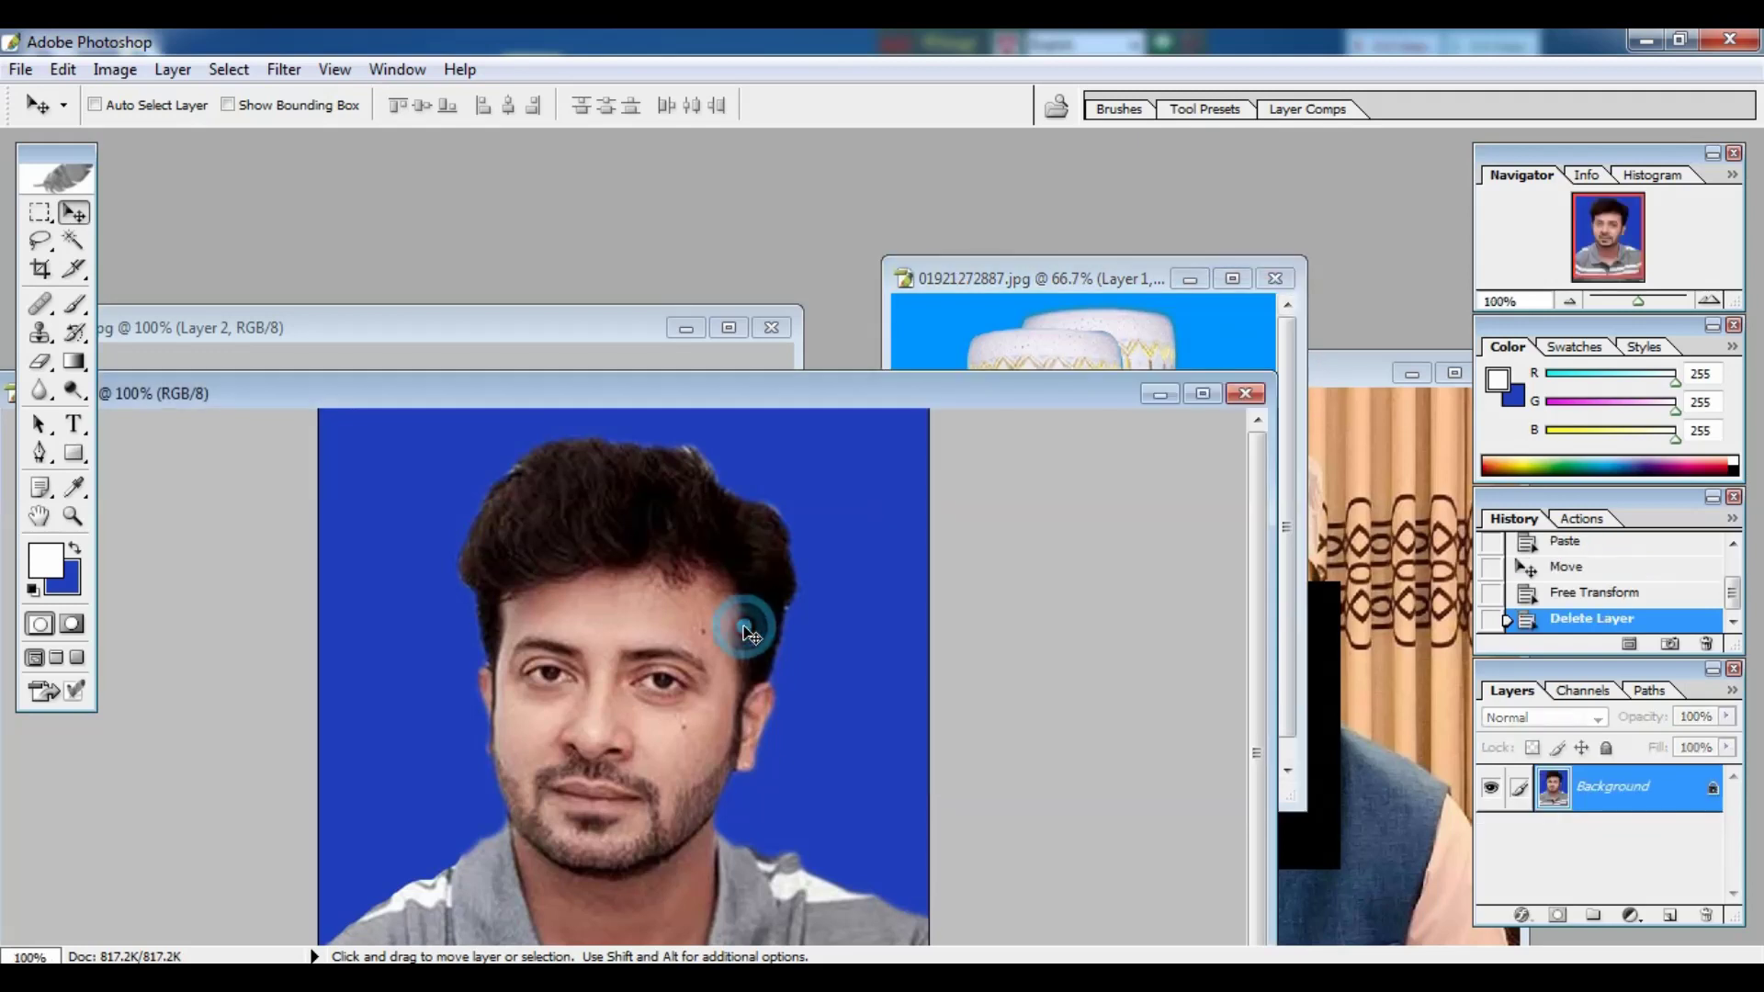
left_click(1106, 337)
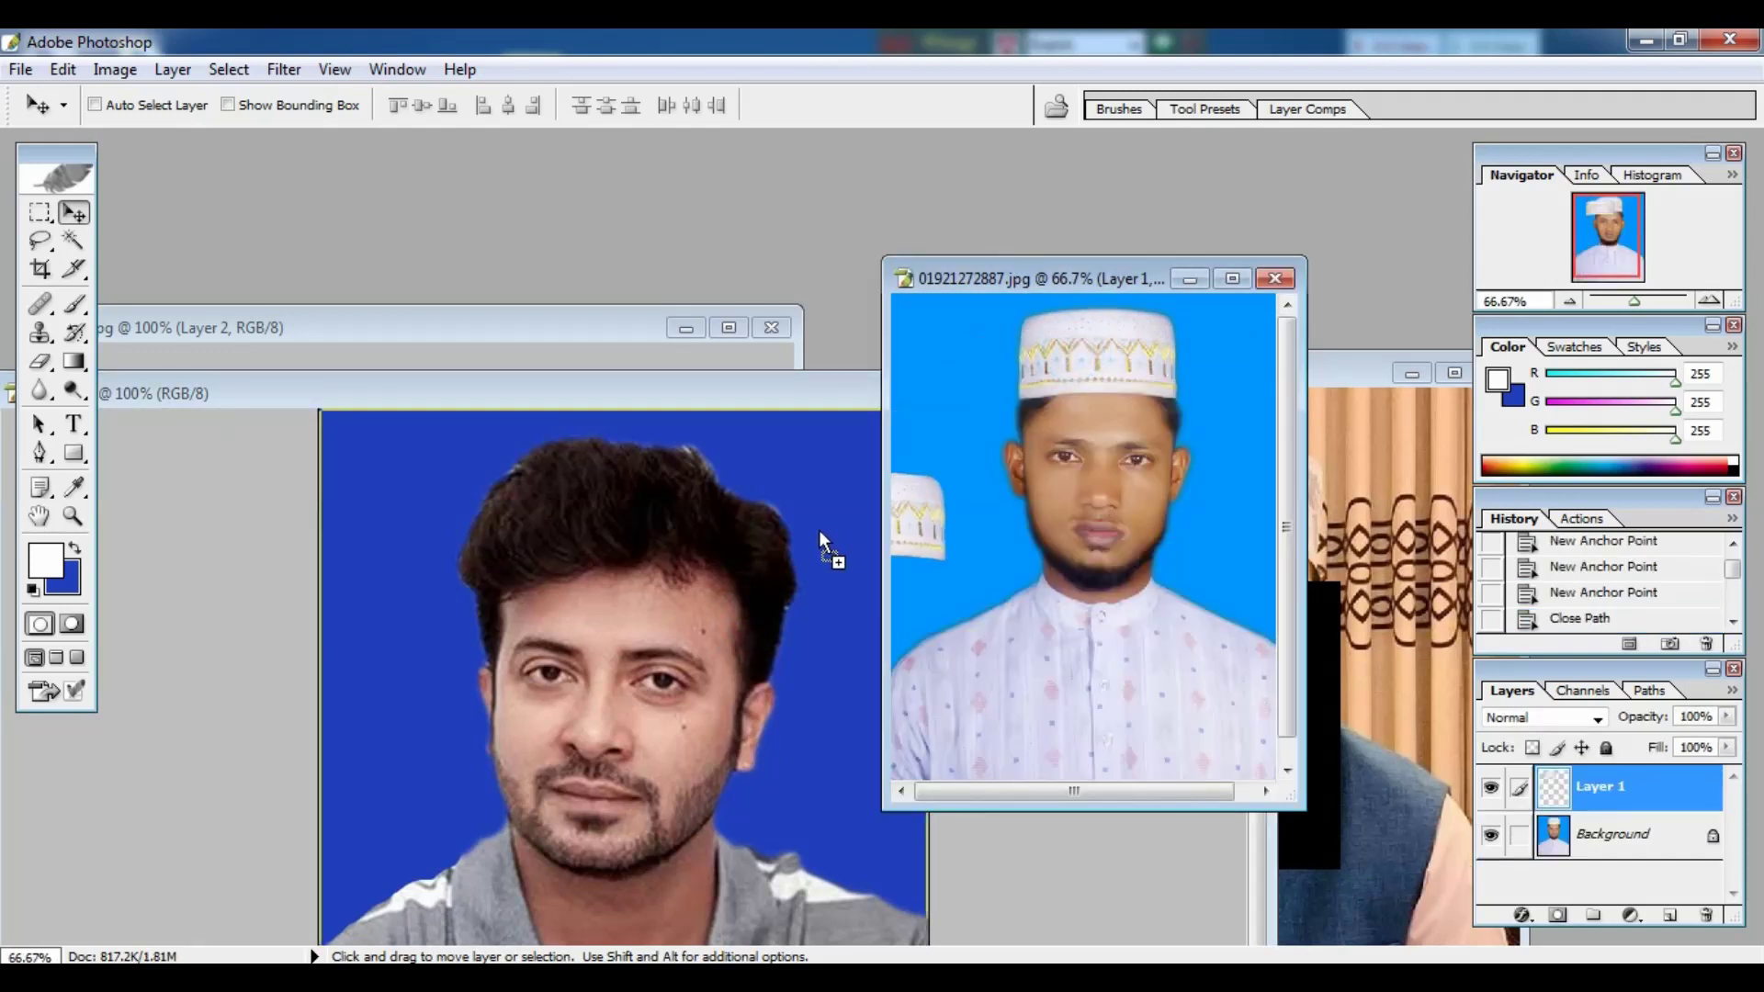
mouse_move(1082, 360)
left_mouse_down()
mouse_move(678, 602)
mouse_move(667, 550)
left_mouse_up()
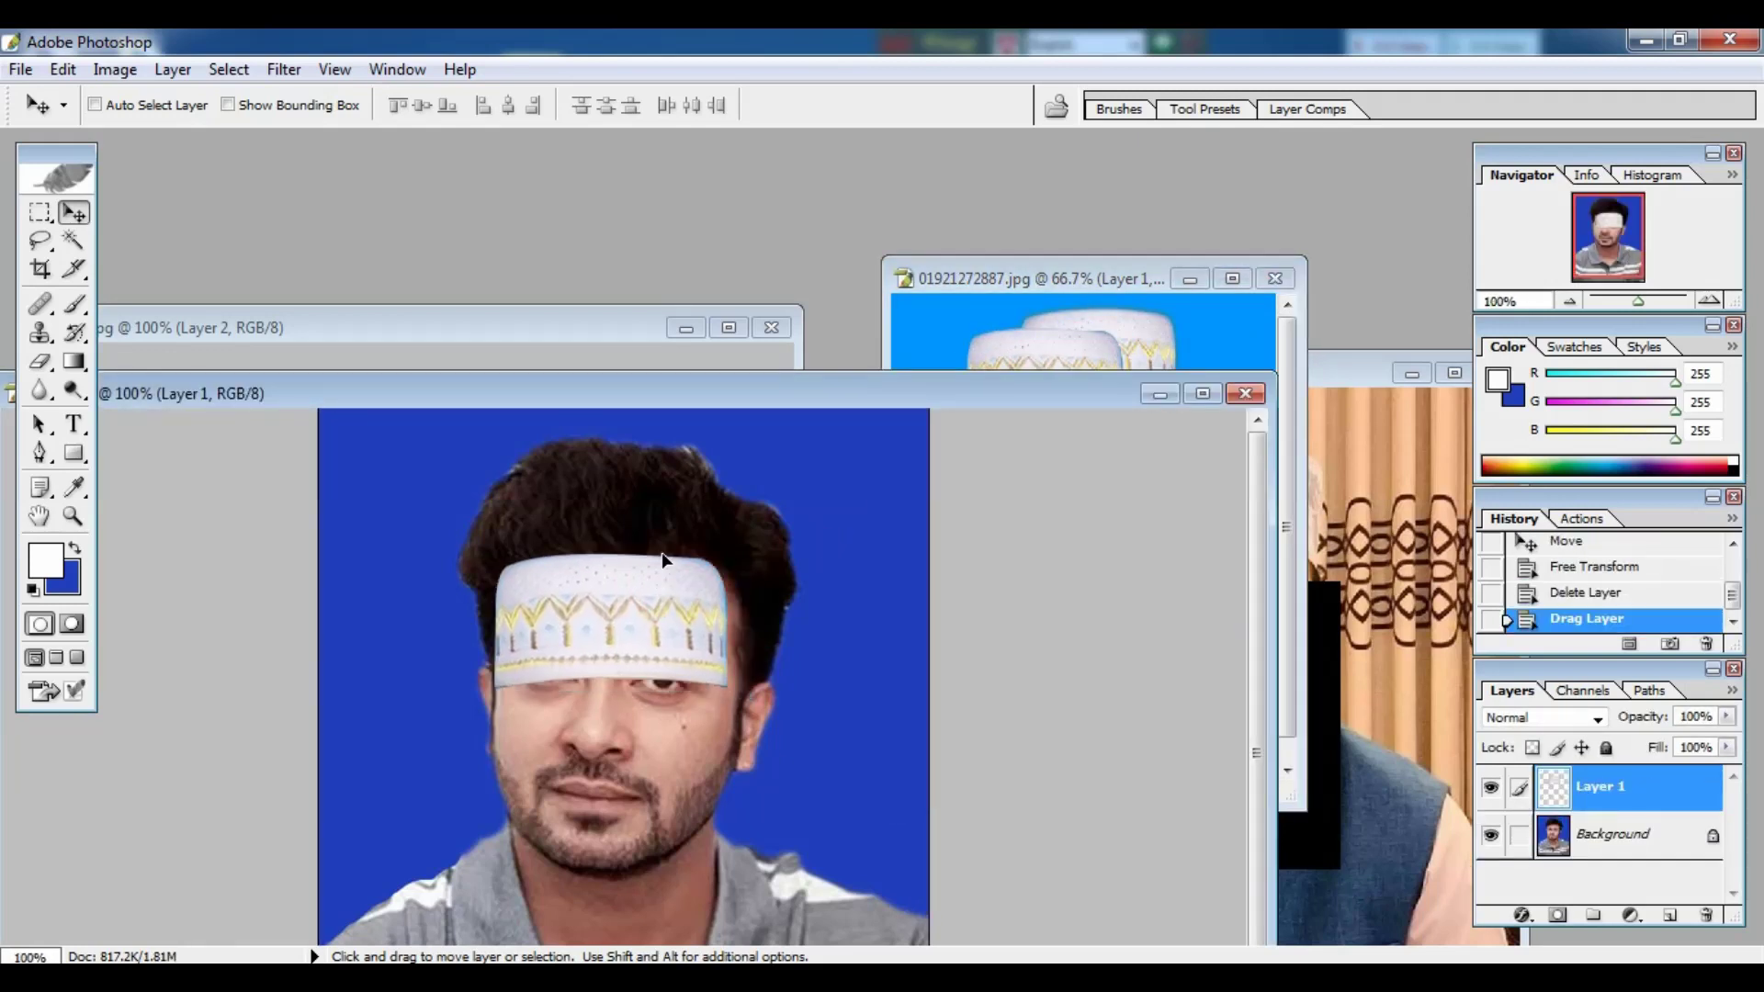
left_click(1211, 393)
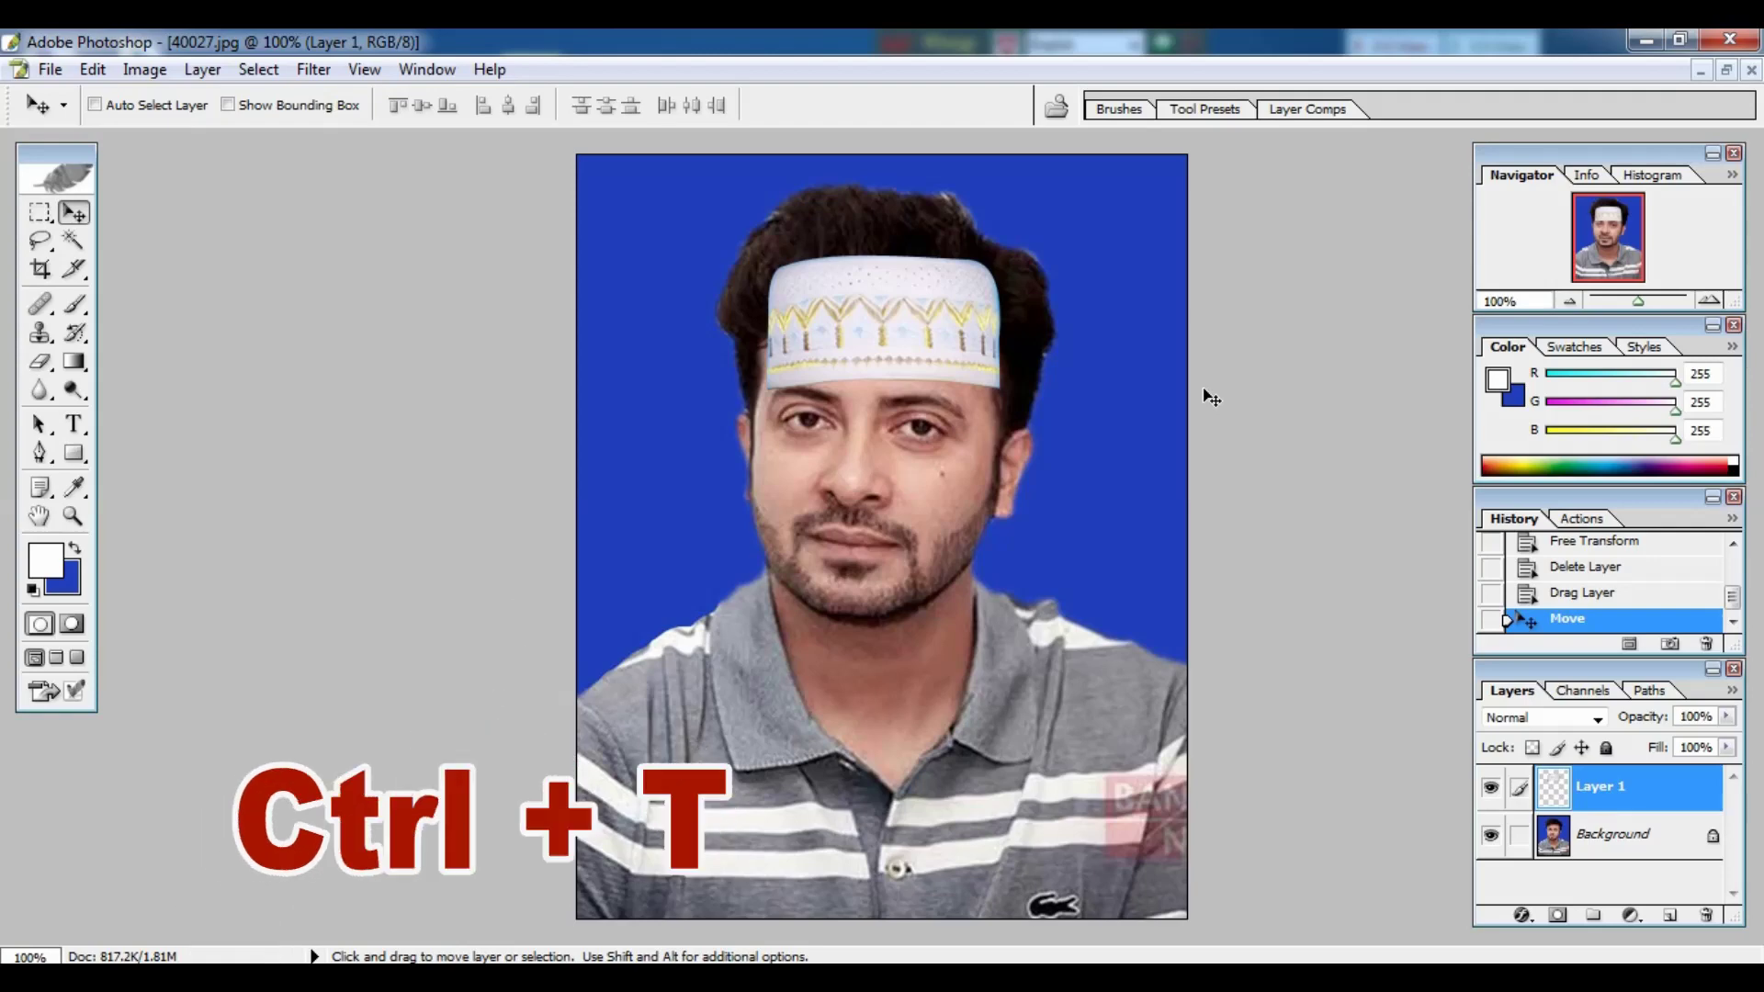
Rotate the cap clockwise, enlarge it to fit the head, and nudge it up
key("ctrl+t")
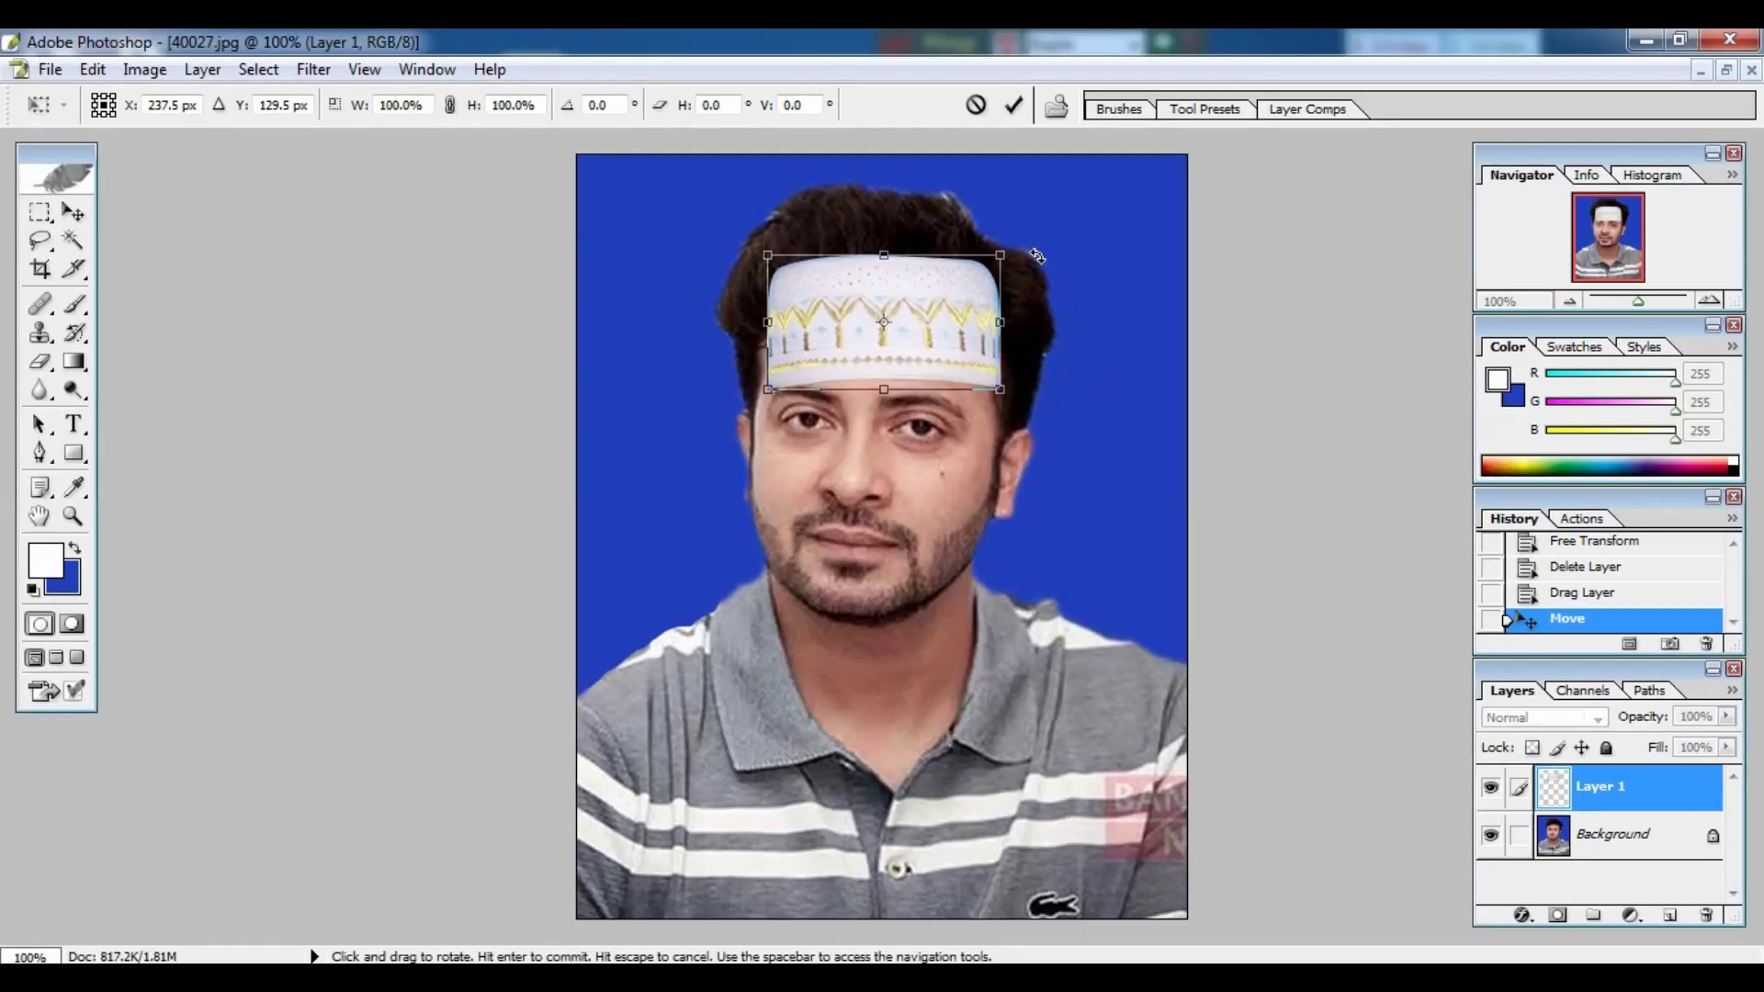
left_click_drag(1036, 256, 1059, 272)
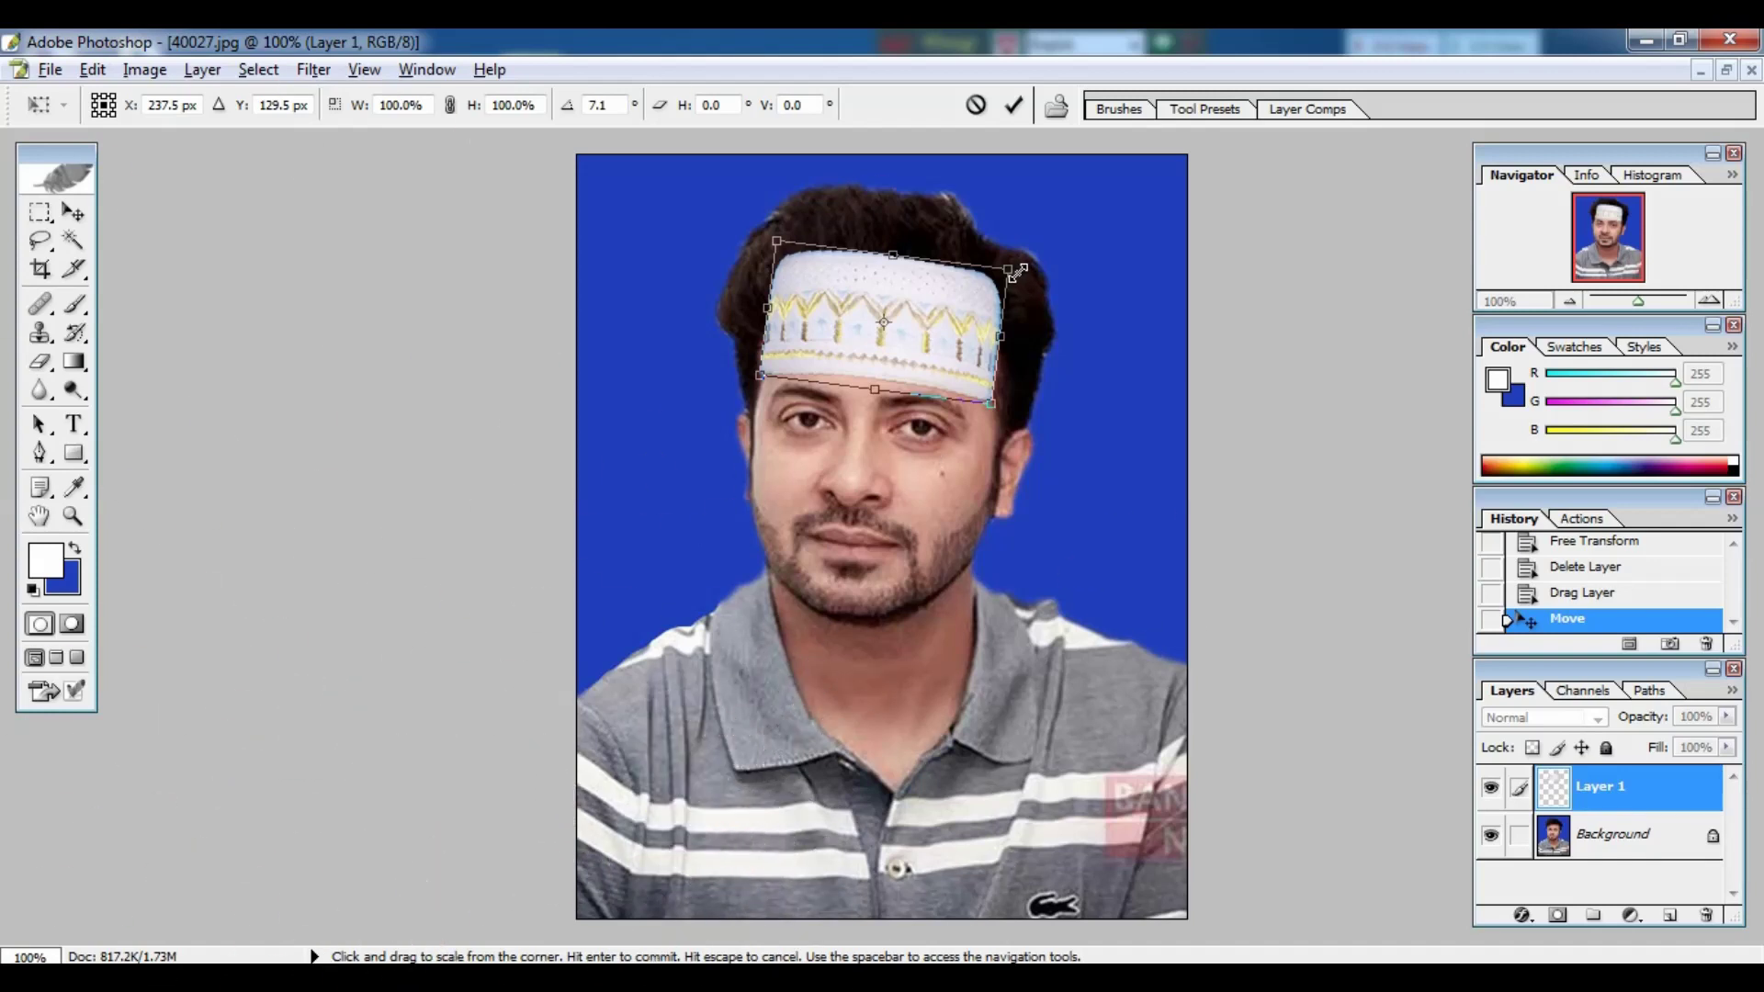
left_click_drag(1014, 268, 1029, 254)
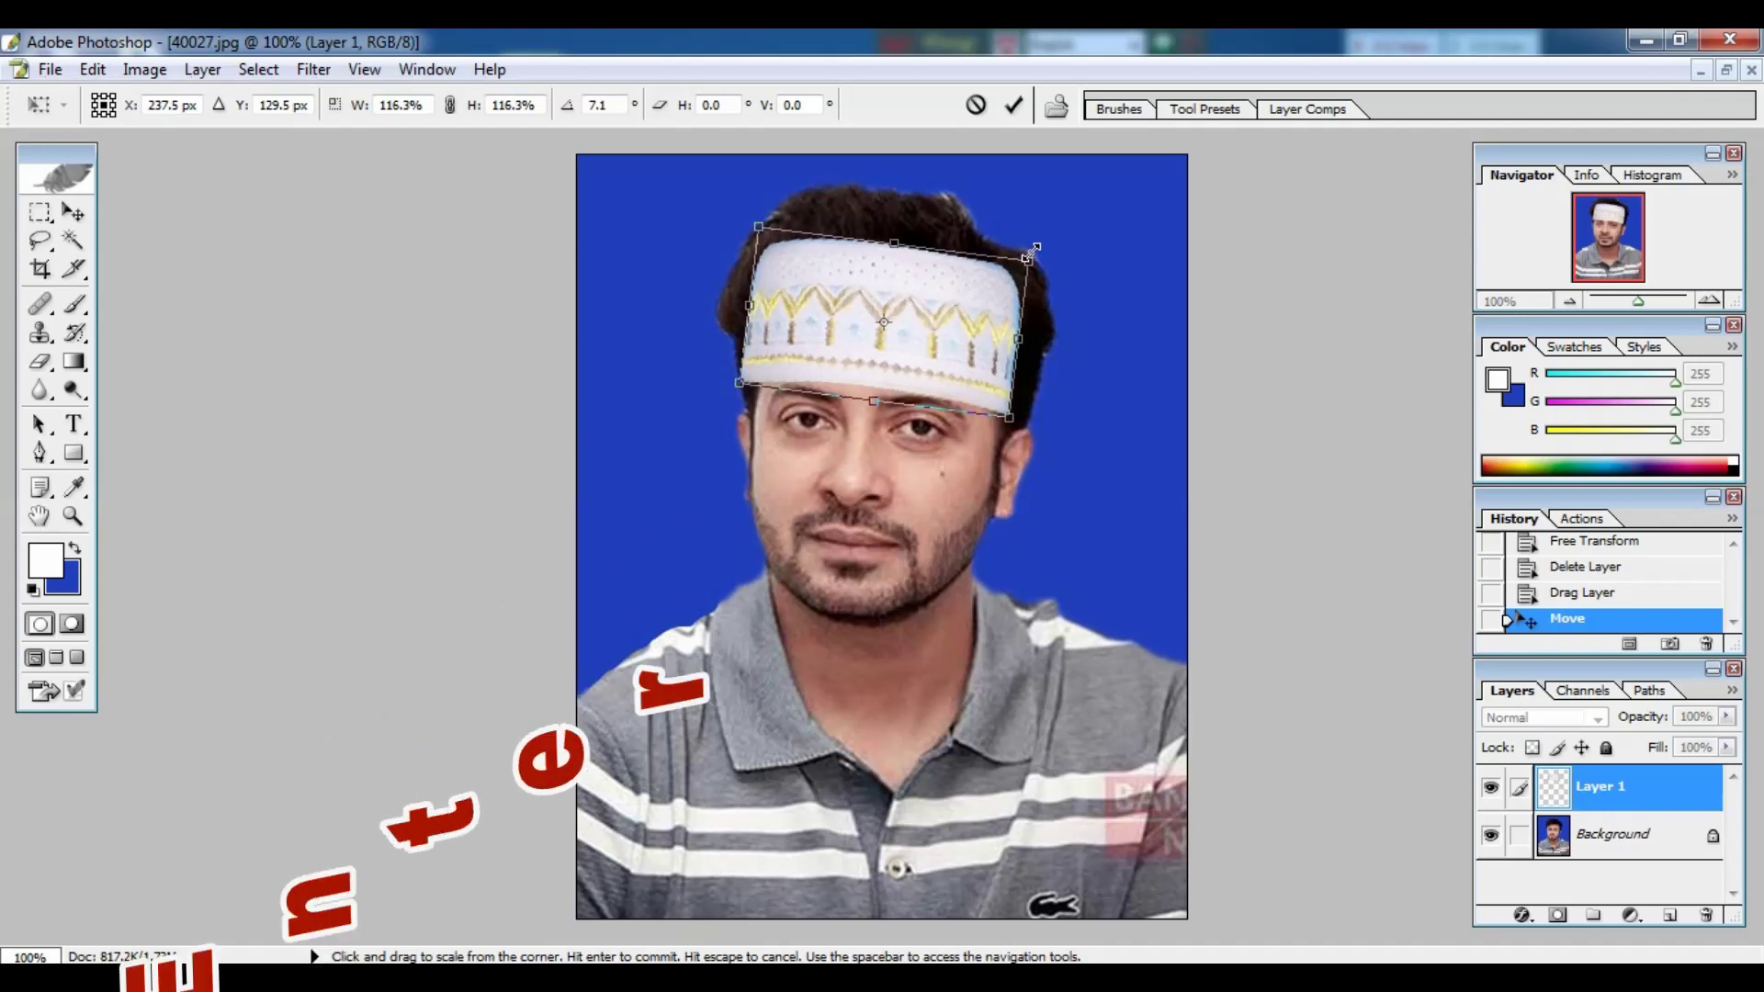
key("Return")
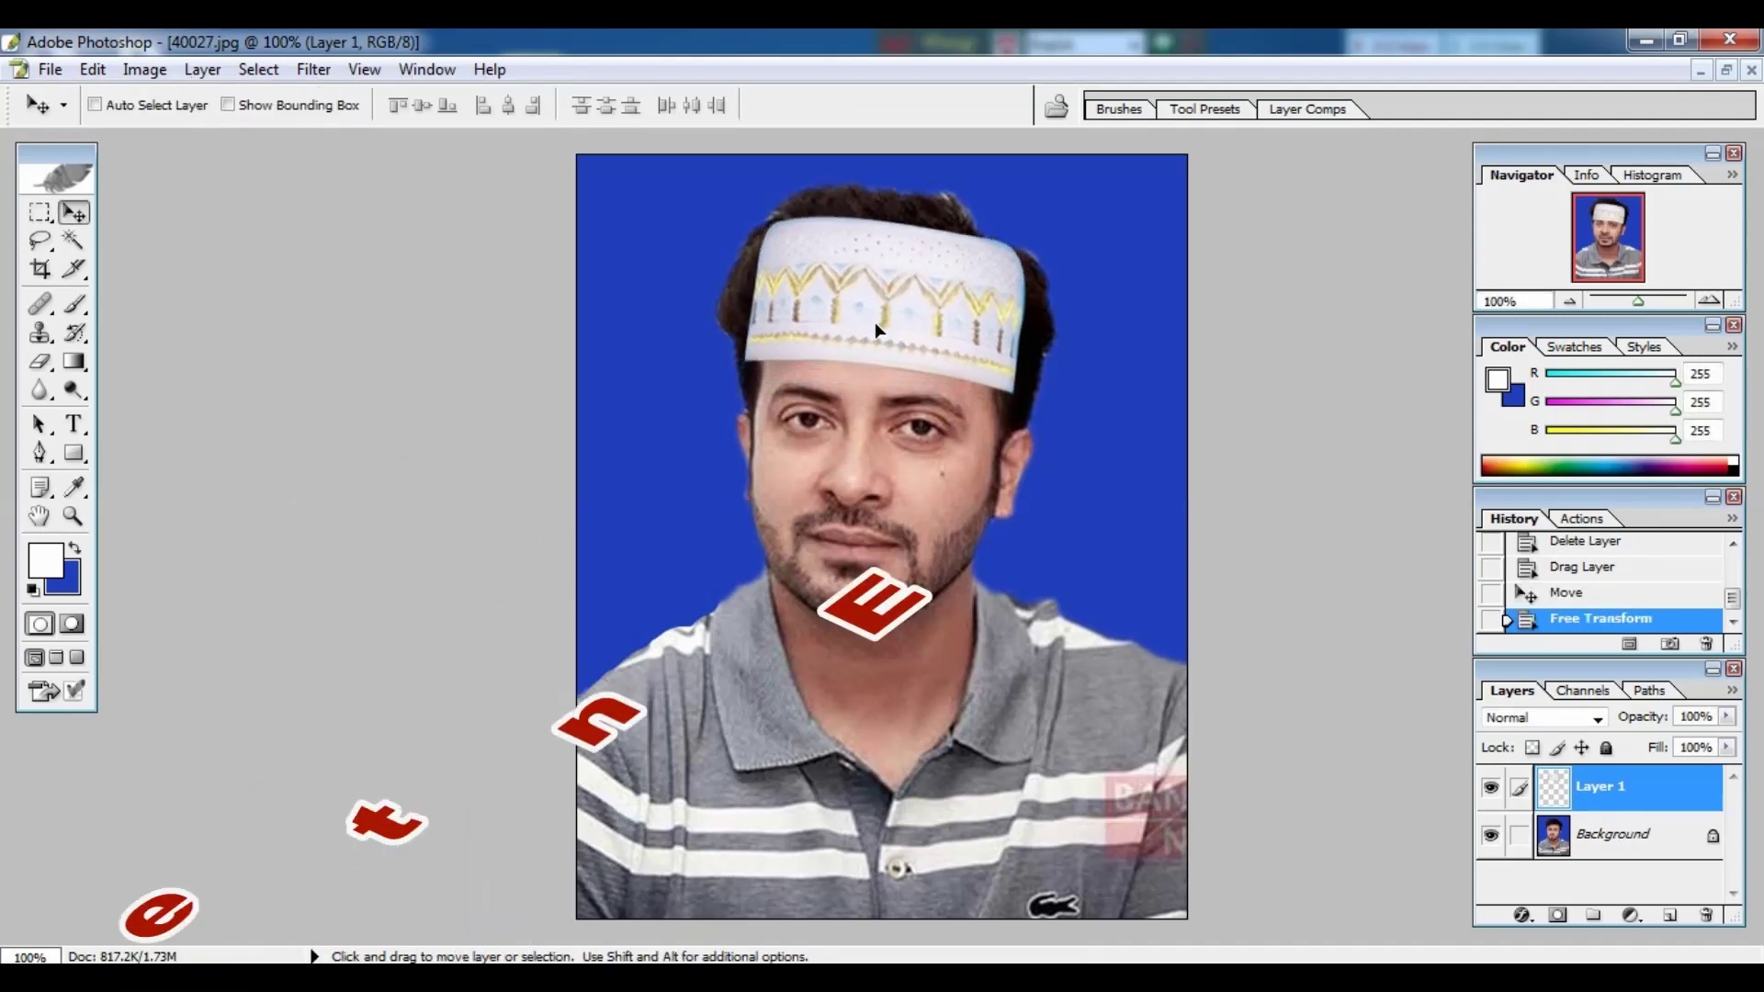
left_click_drag(878, 322, 879, 317)
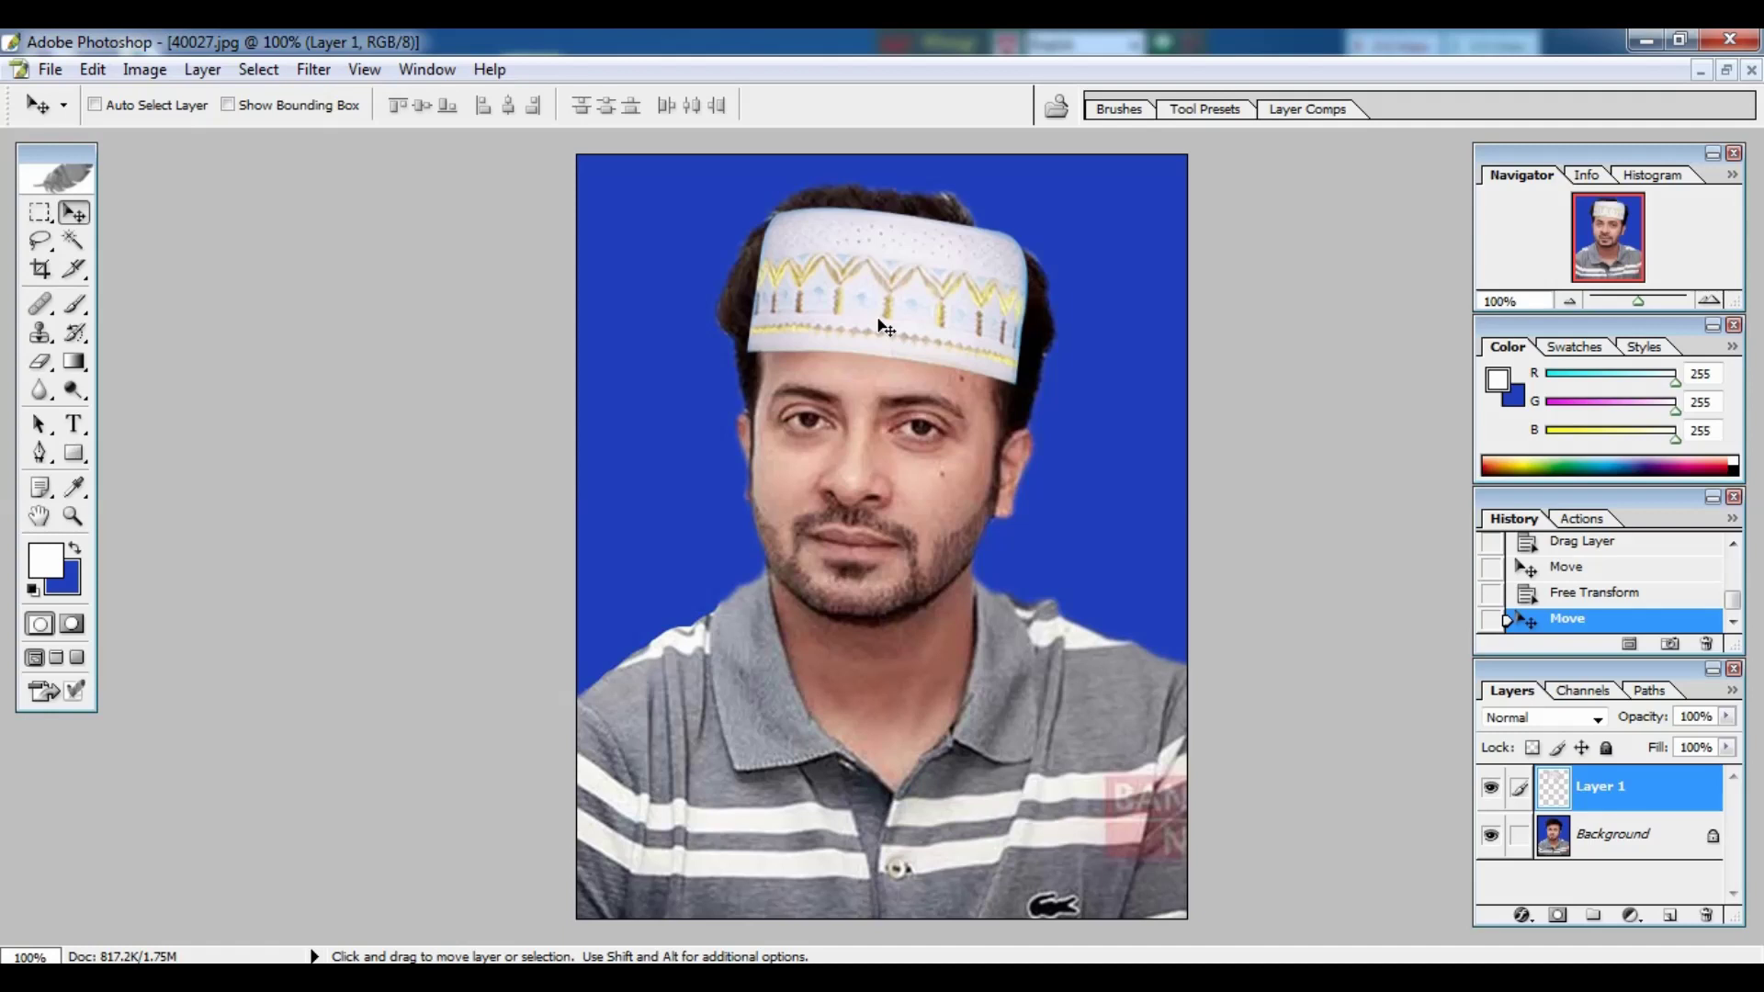
Enlarge the cap slightly again to about 105% and nudge it right and down
key("ctrl+t")
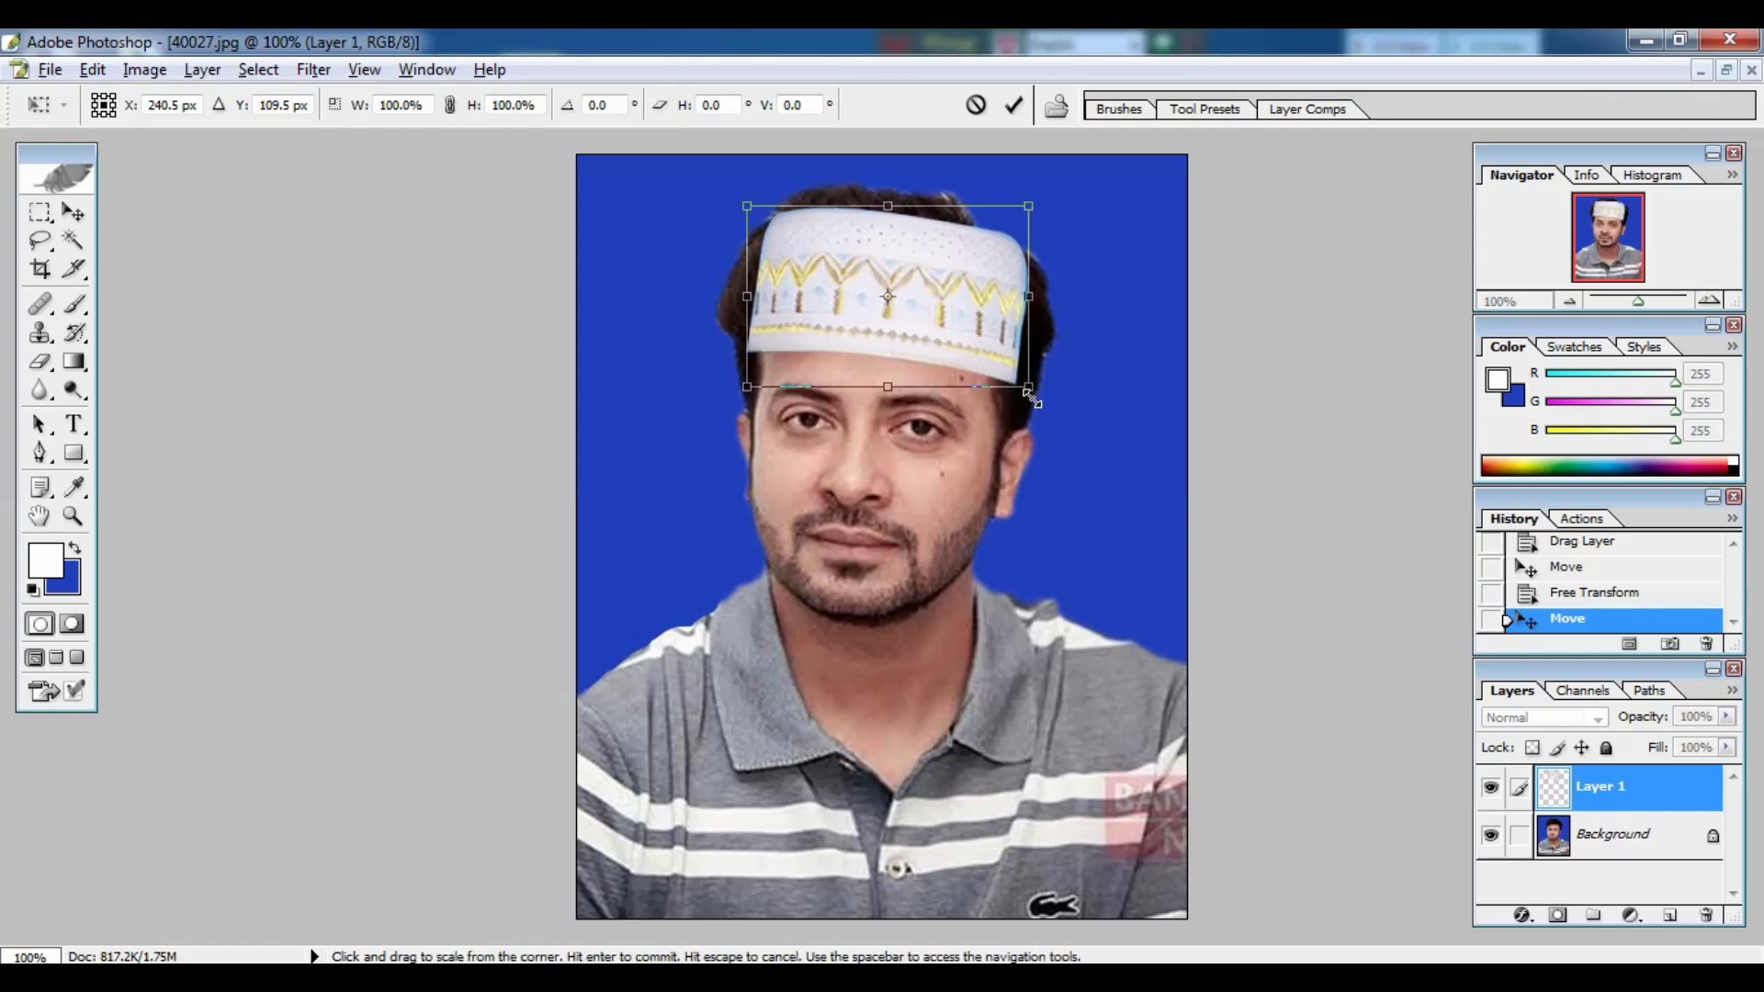
left_click_drag(1036, 400, 1041, 405)
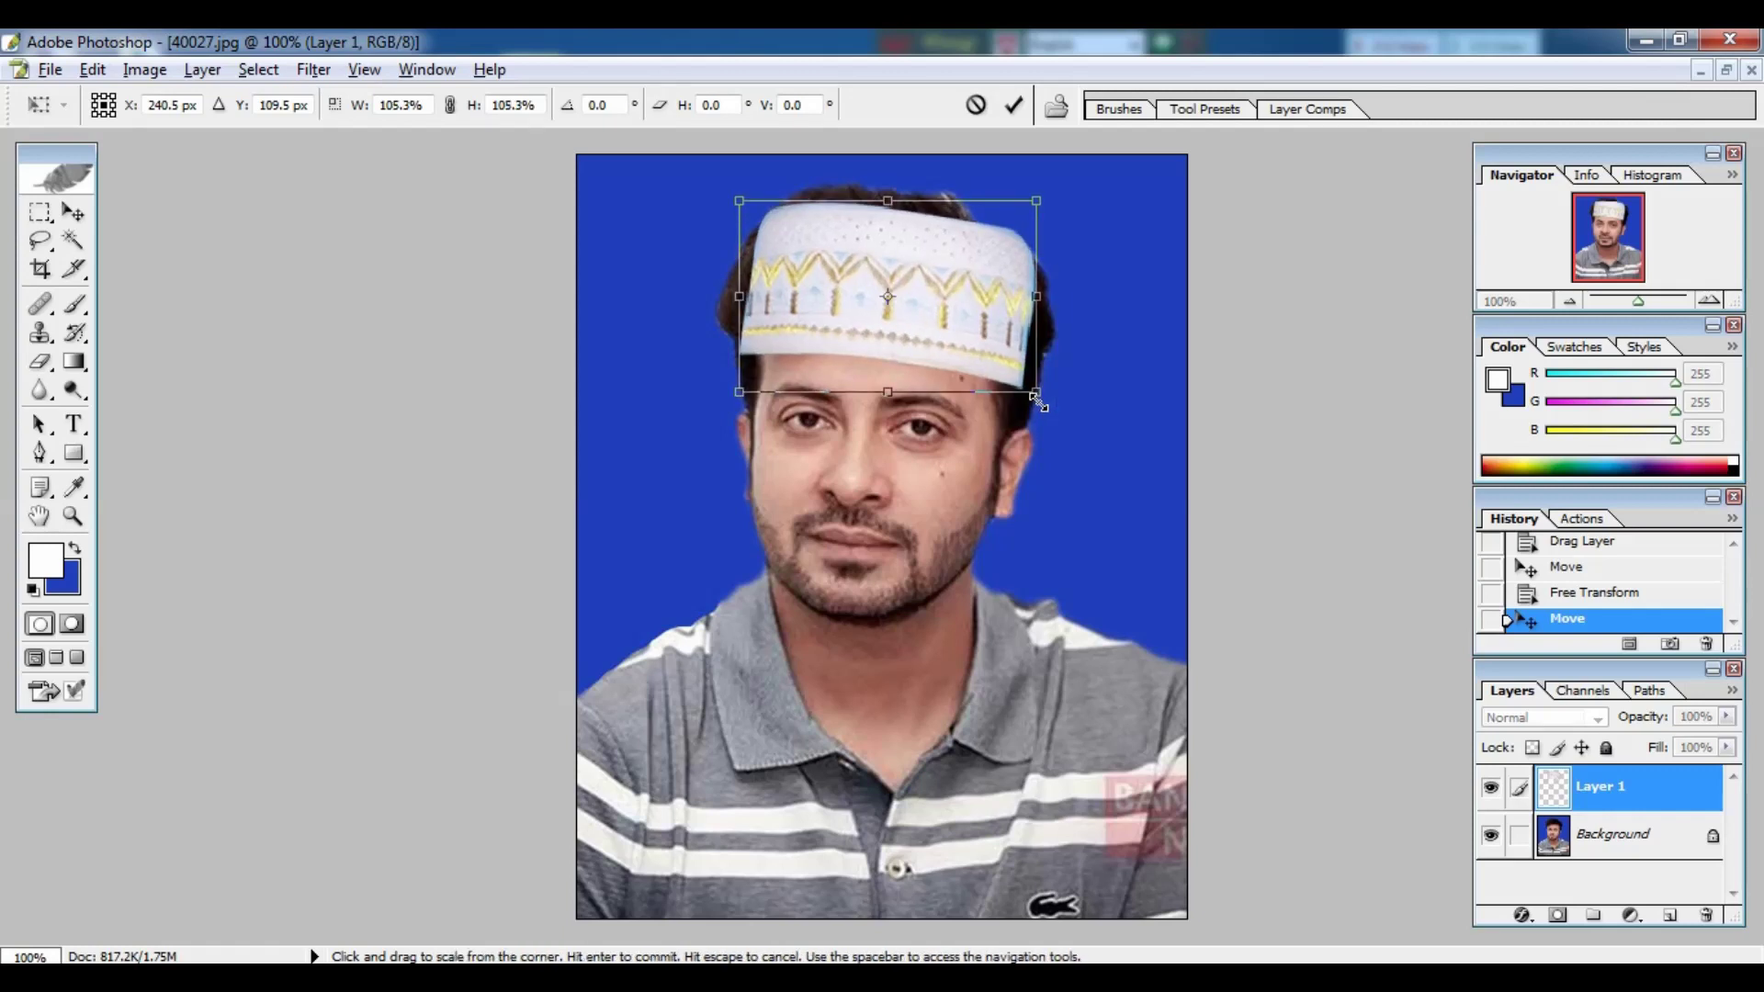
key("Return")
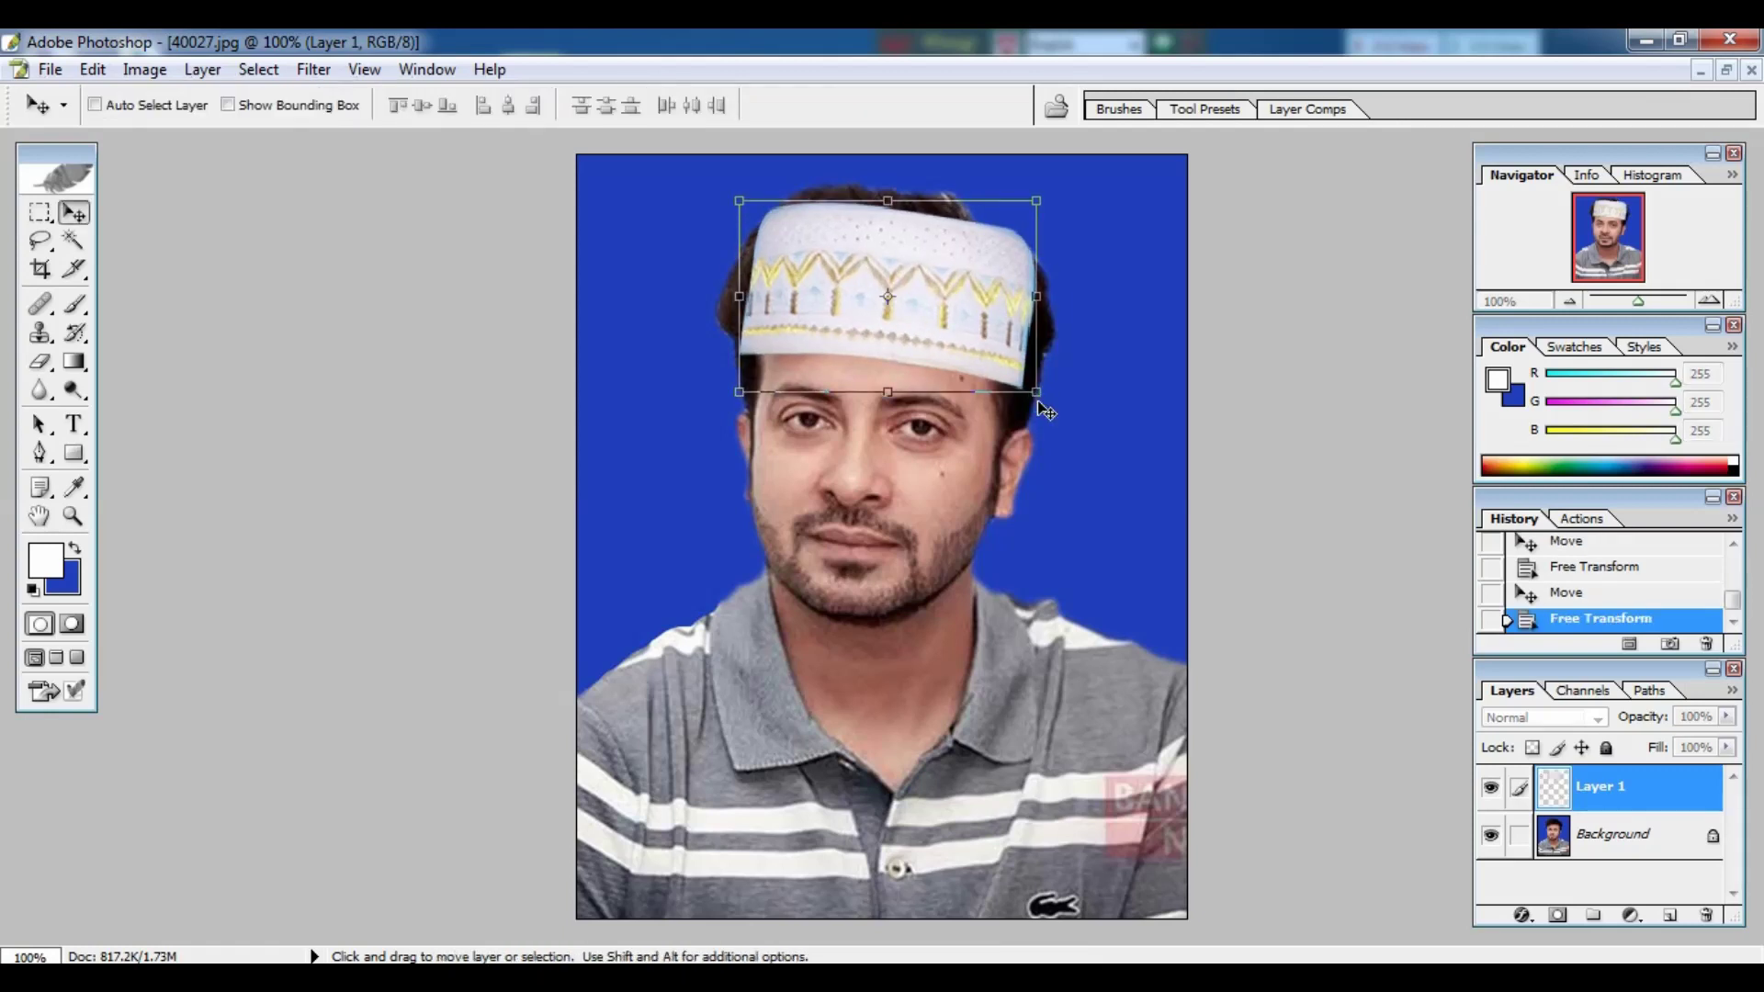
left_click_drag(950, 340, 956, 341)
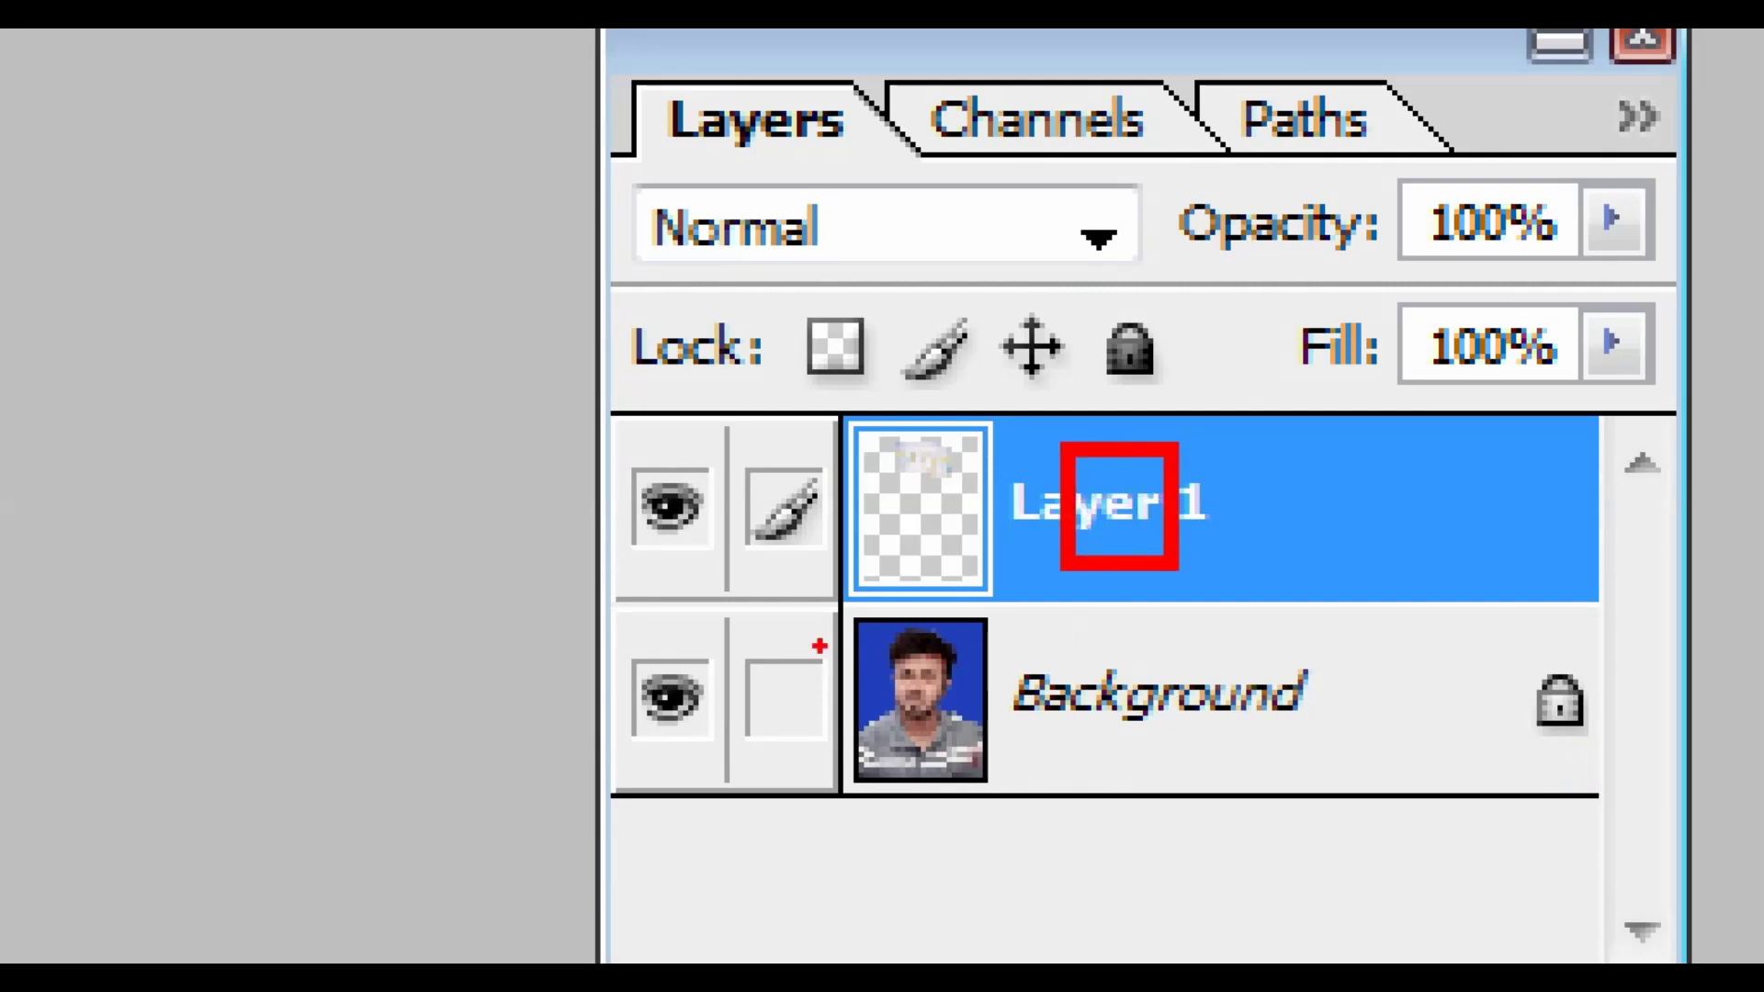
Make the Background layer active and zoom in on the cap and forehead
left_click_drag(1077, 656, 1266, 755)
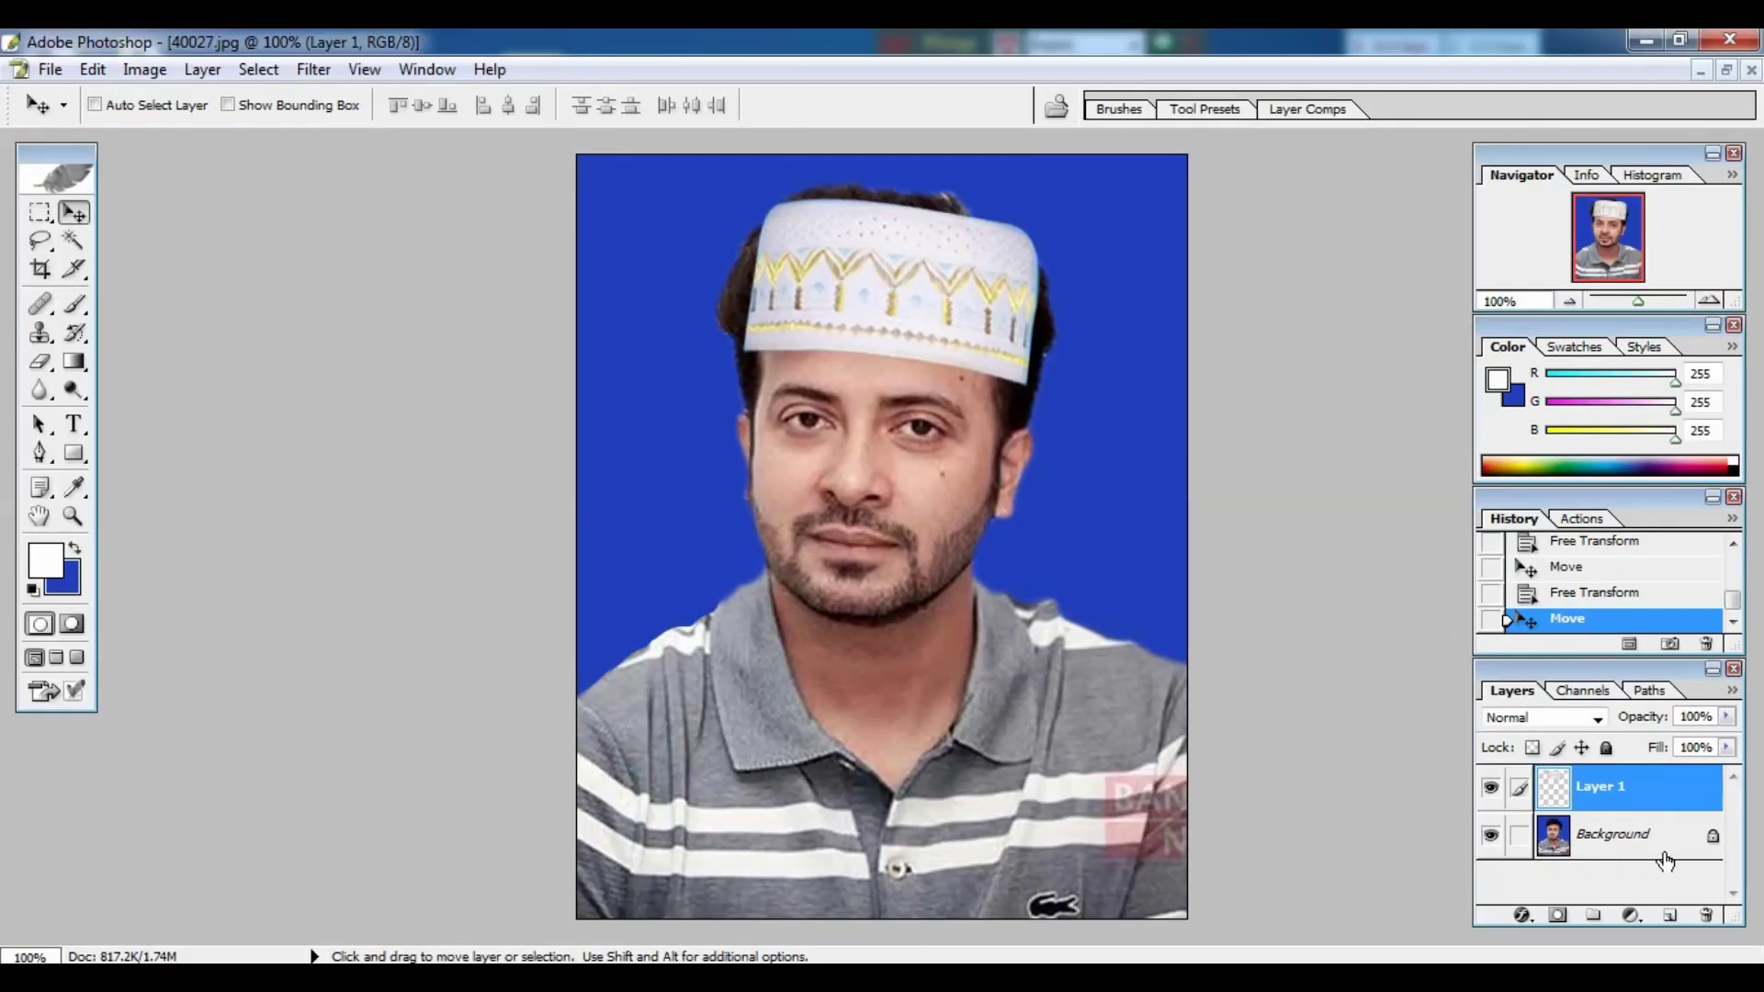
left_click(1666, 856)
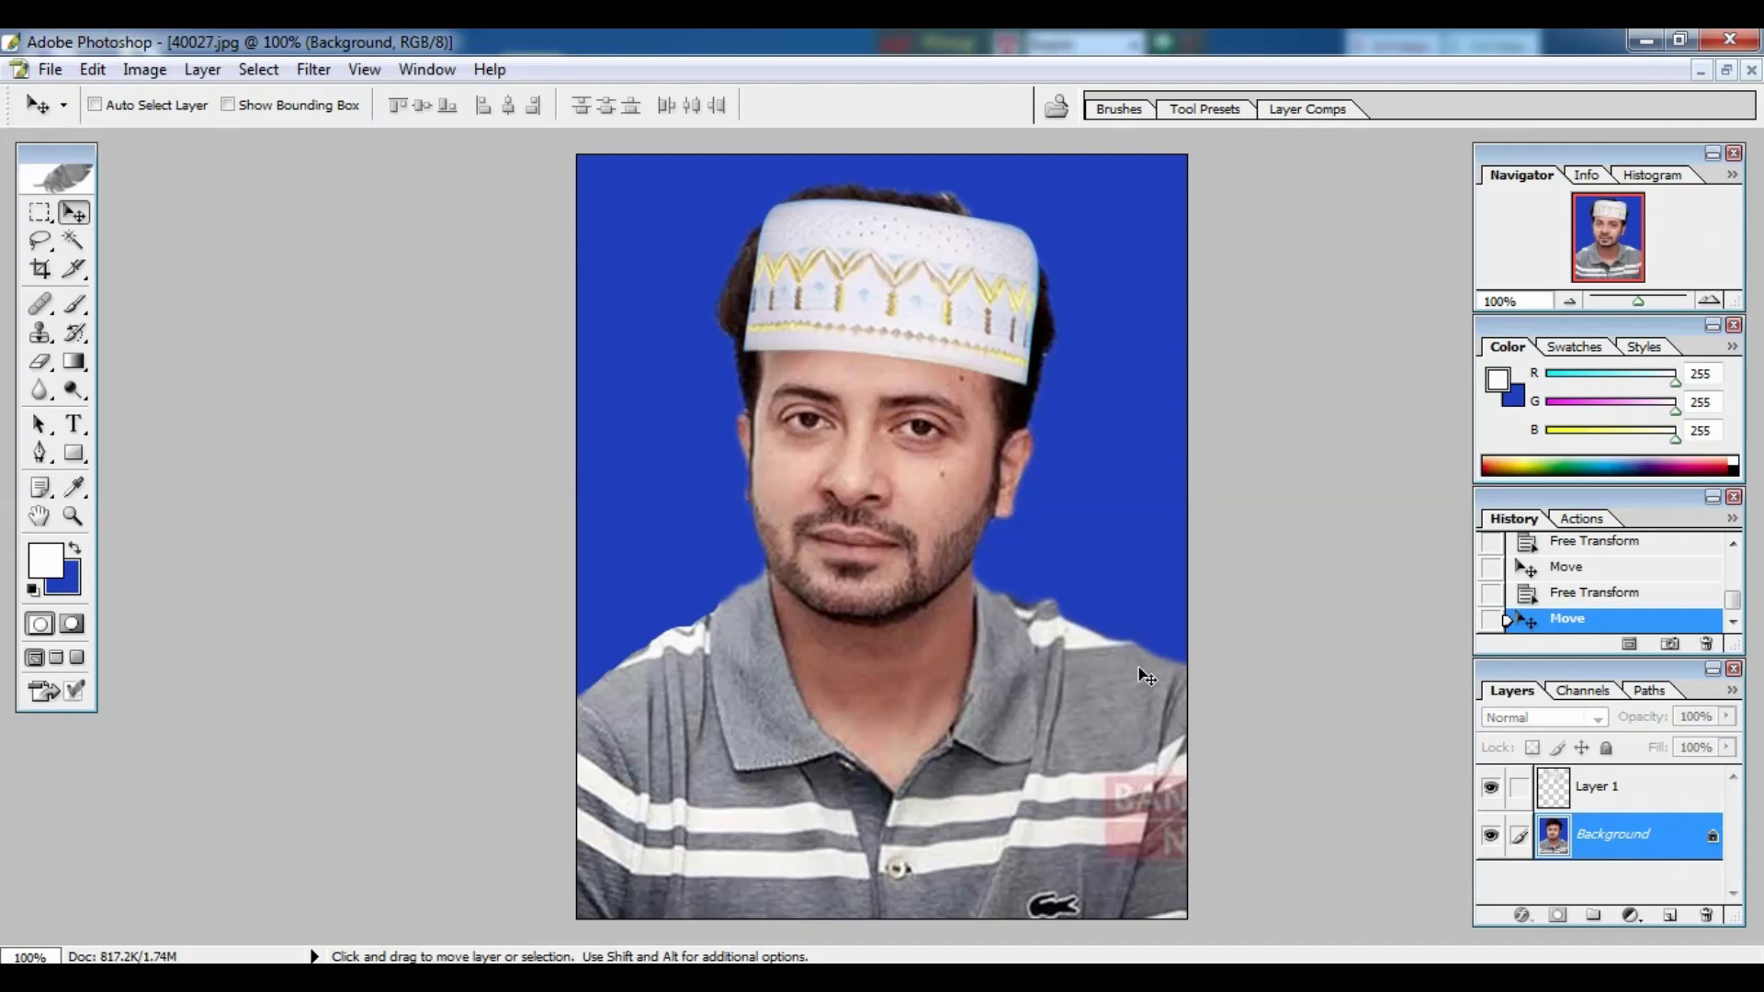
key("ctrl+plus")
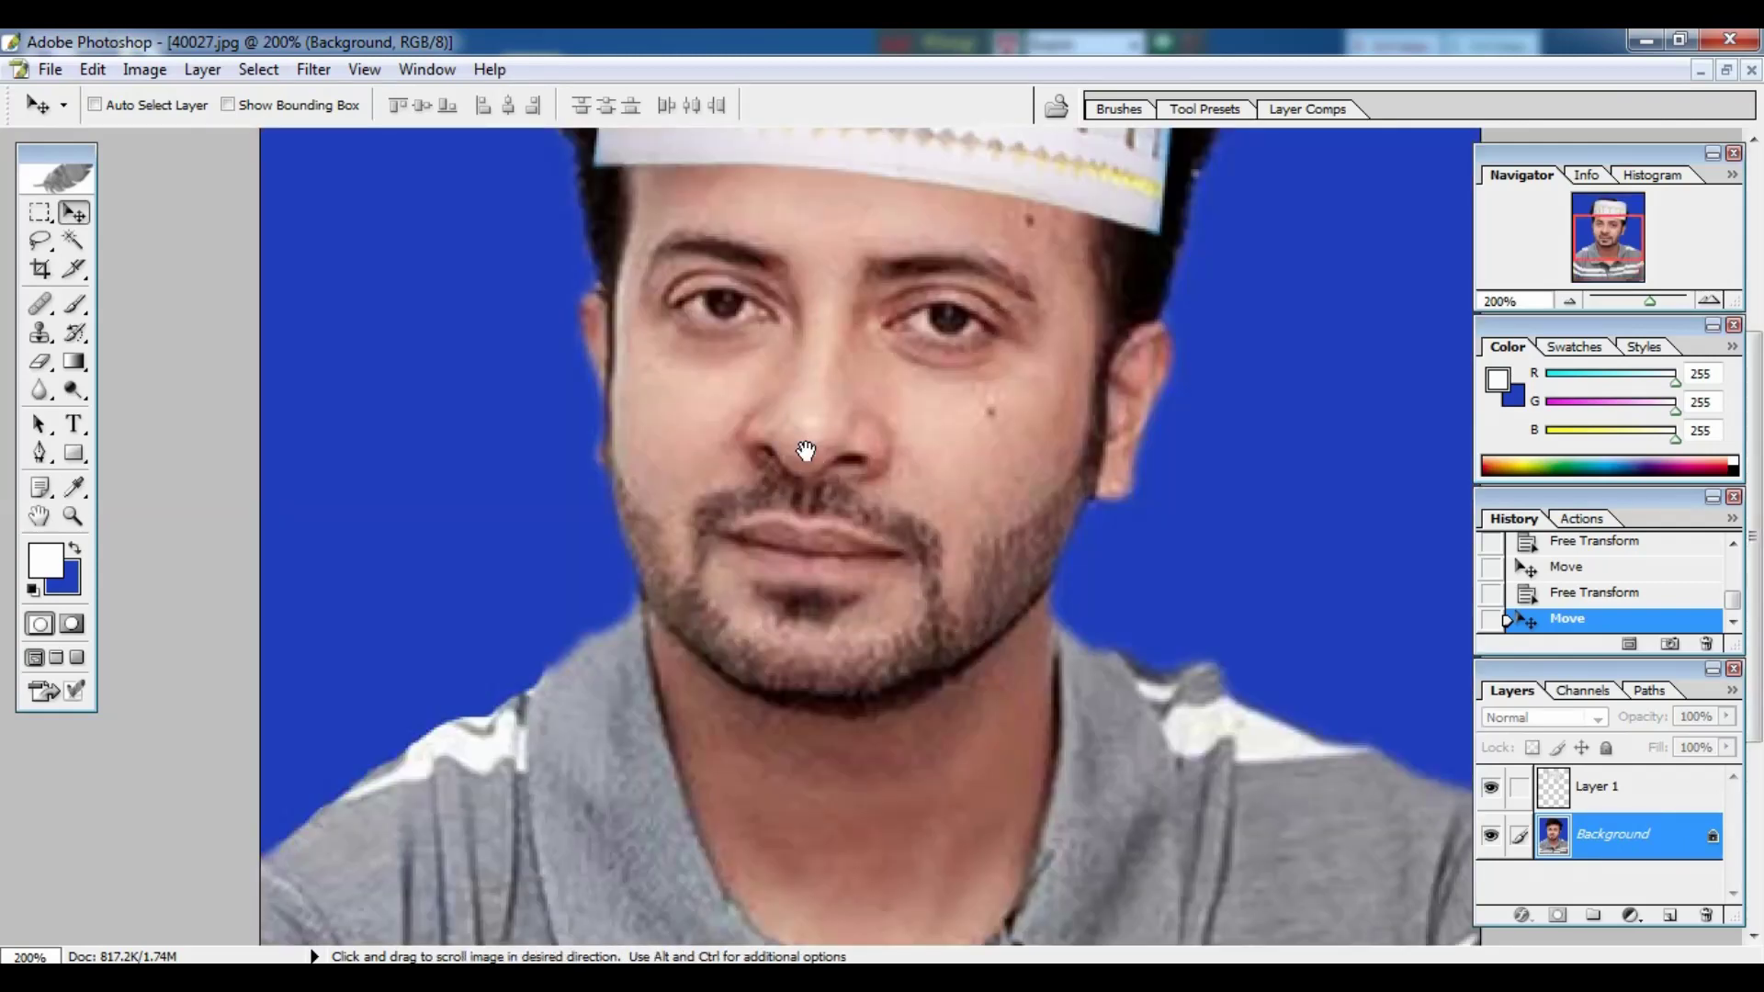
left_click_drag(806, 450, 807, 763)
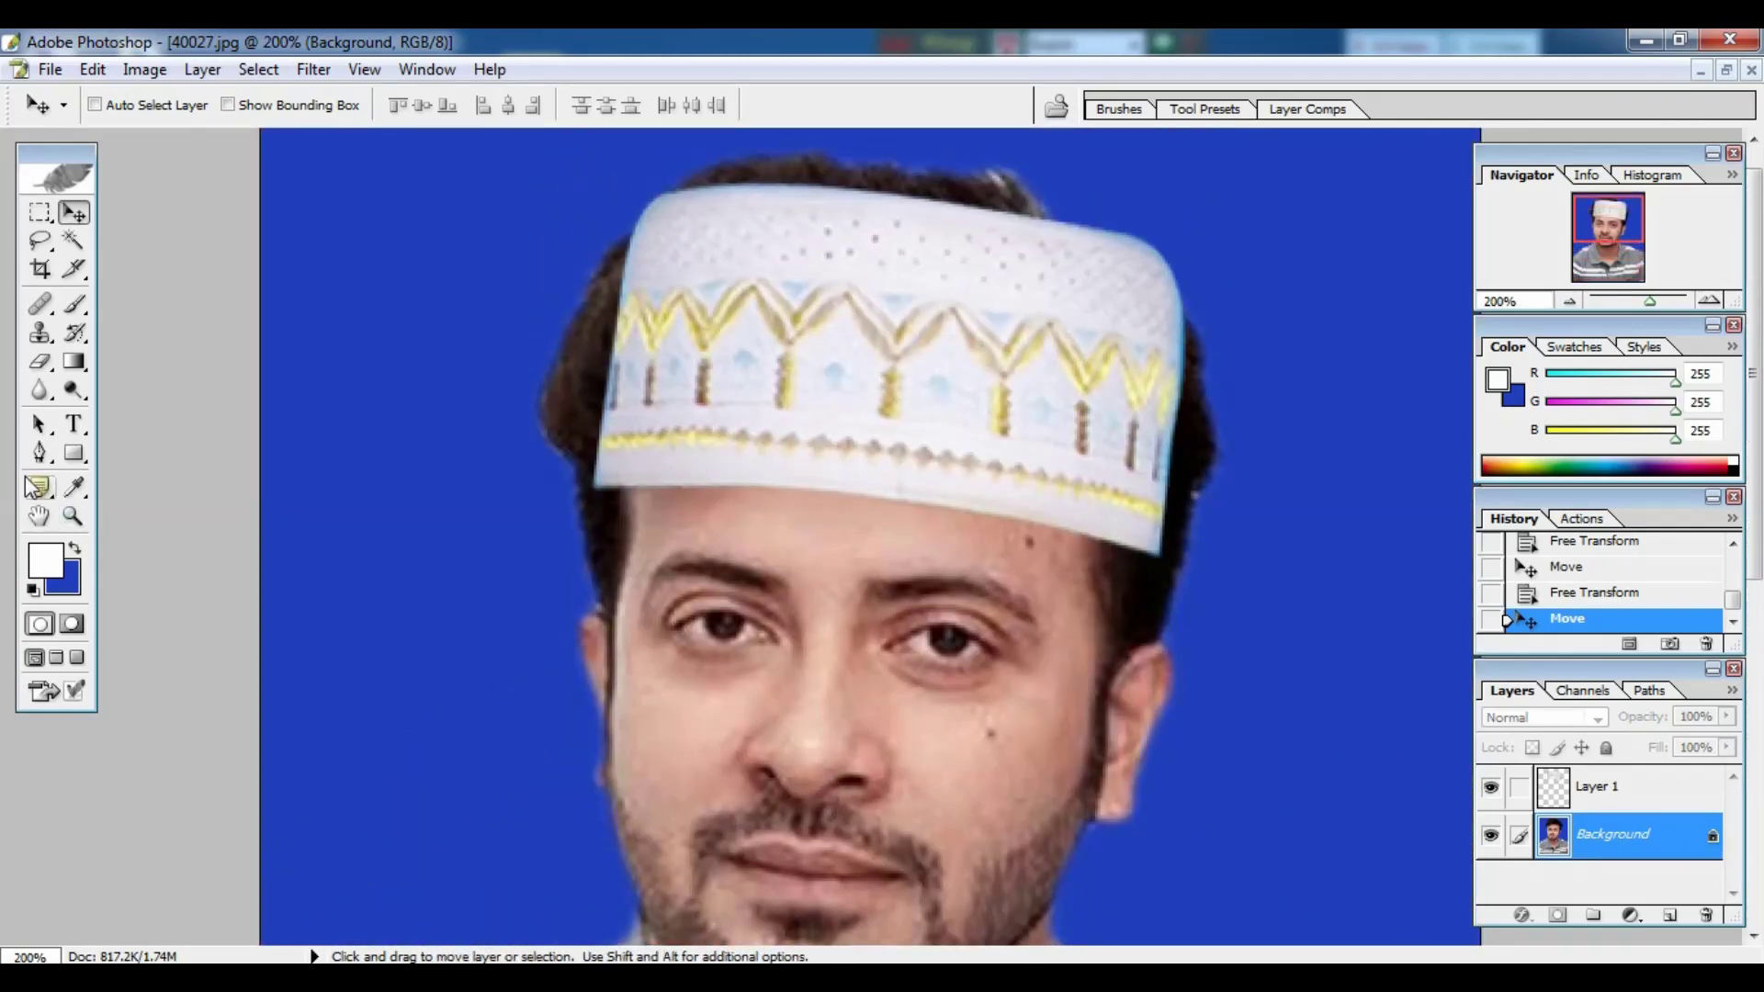
left_click(37, 487)
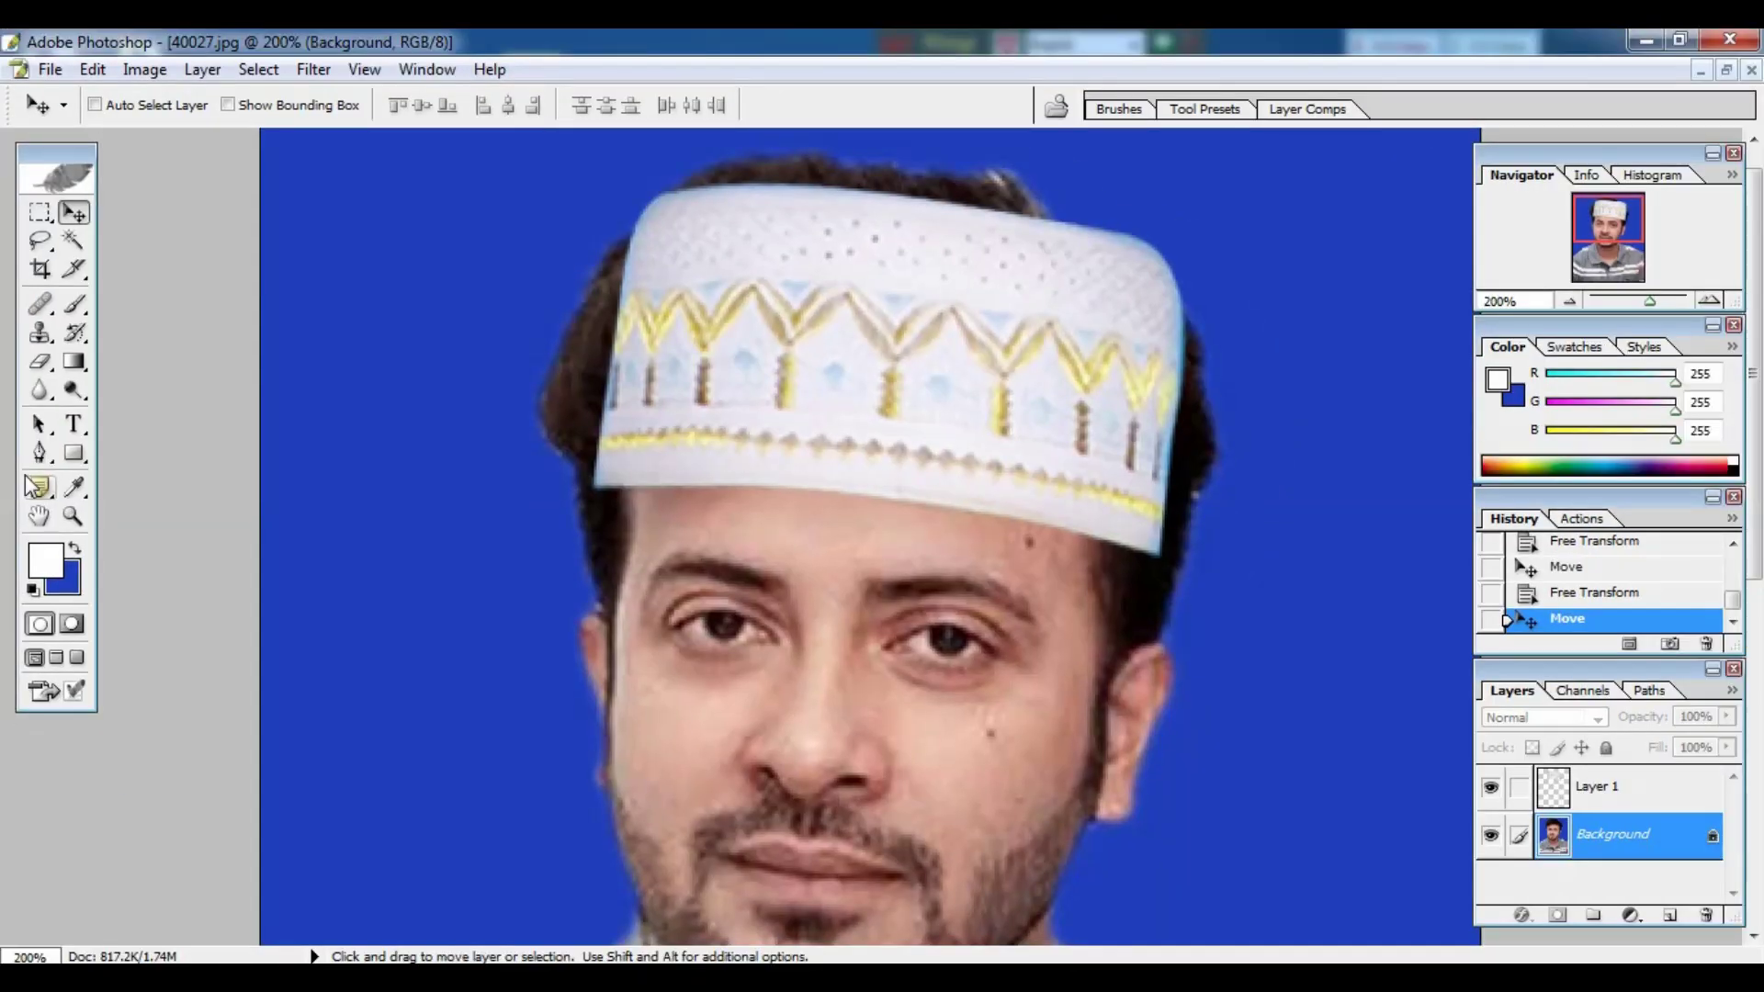
With the Pen tool, trace from the left temple along the cap's lower edge to its right side
left_click(39, 453)
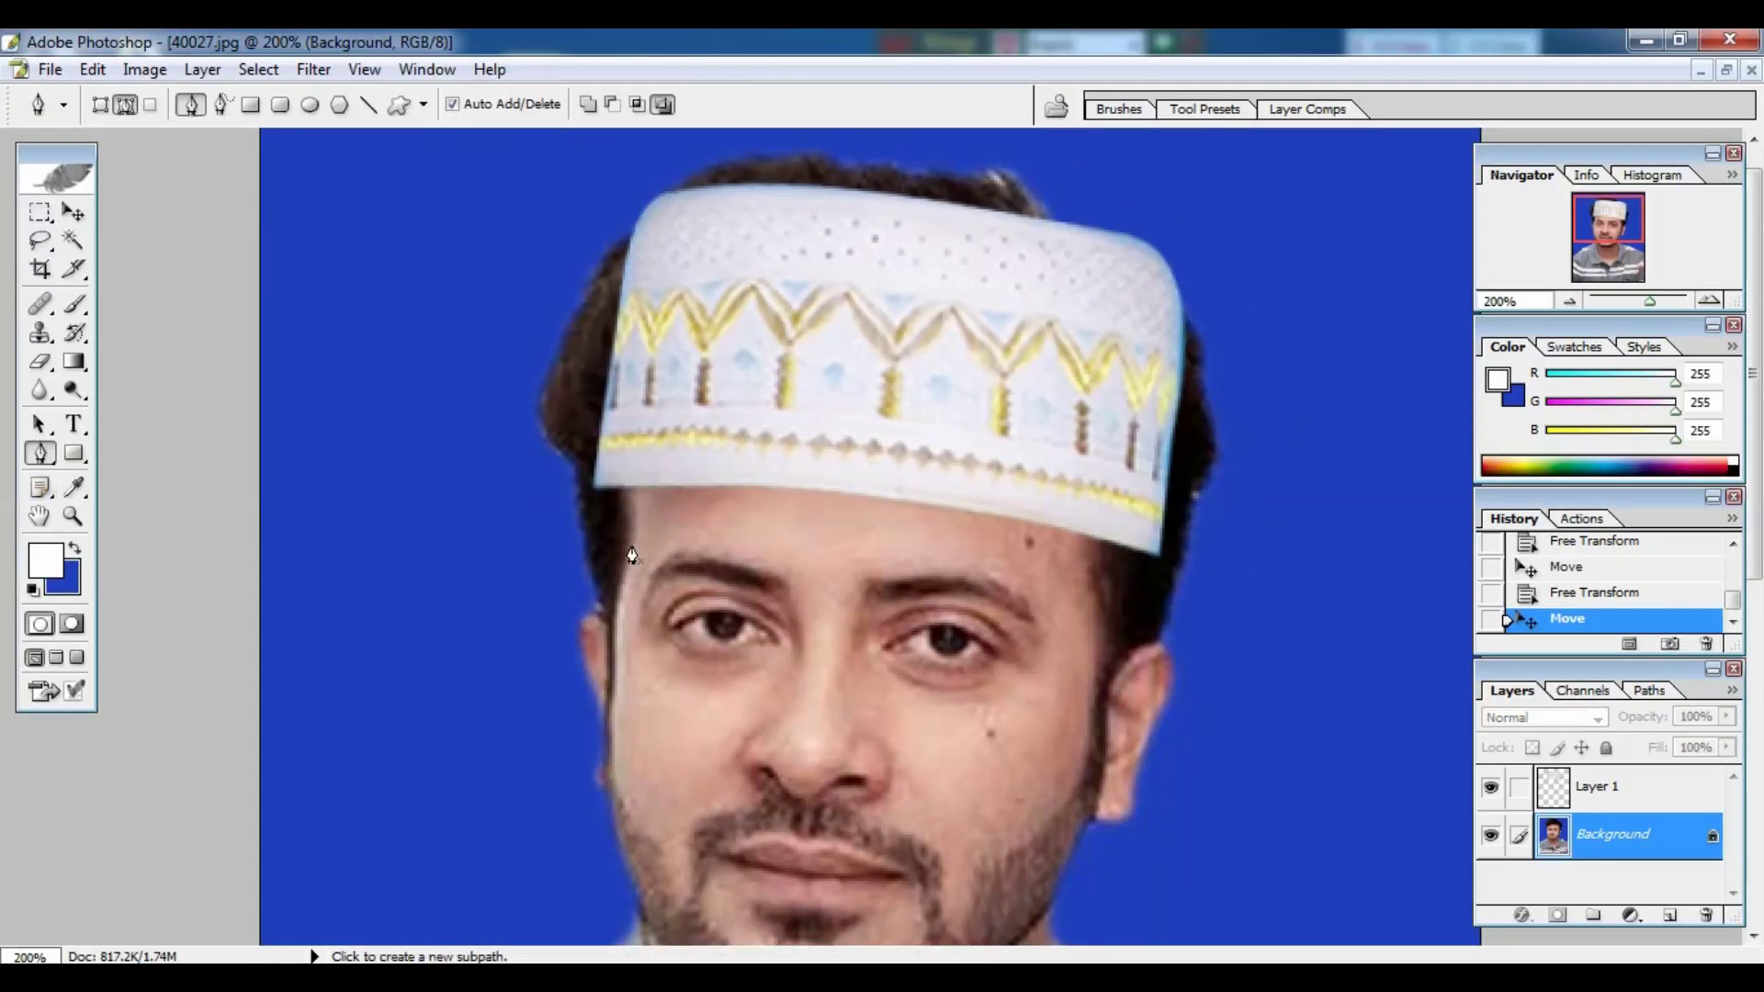
left_click(565, 623)
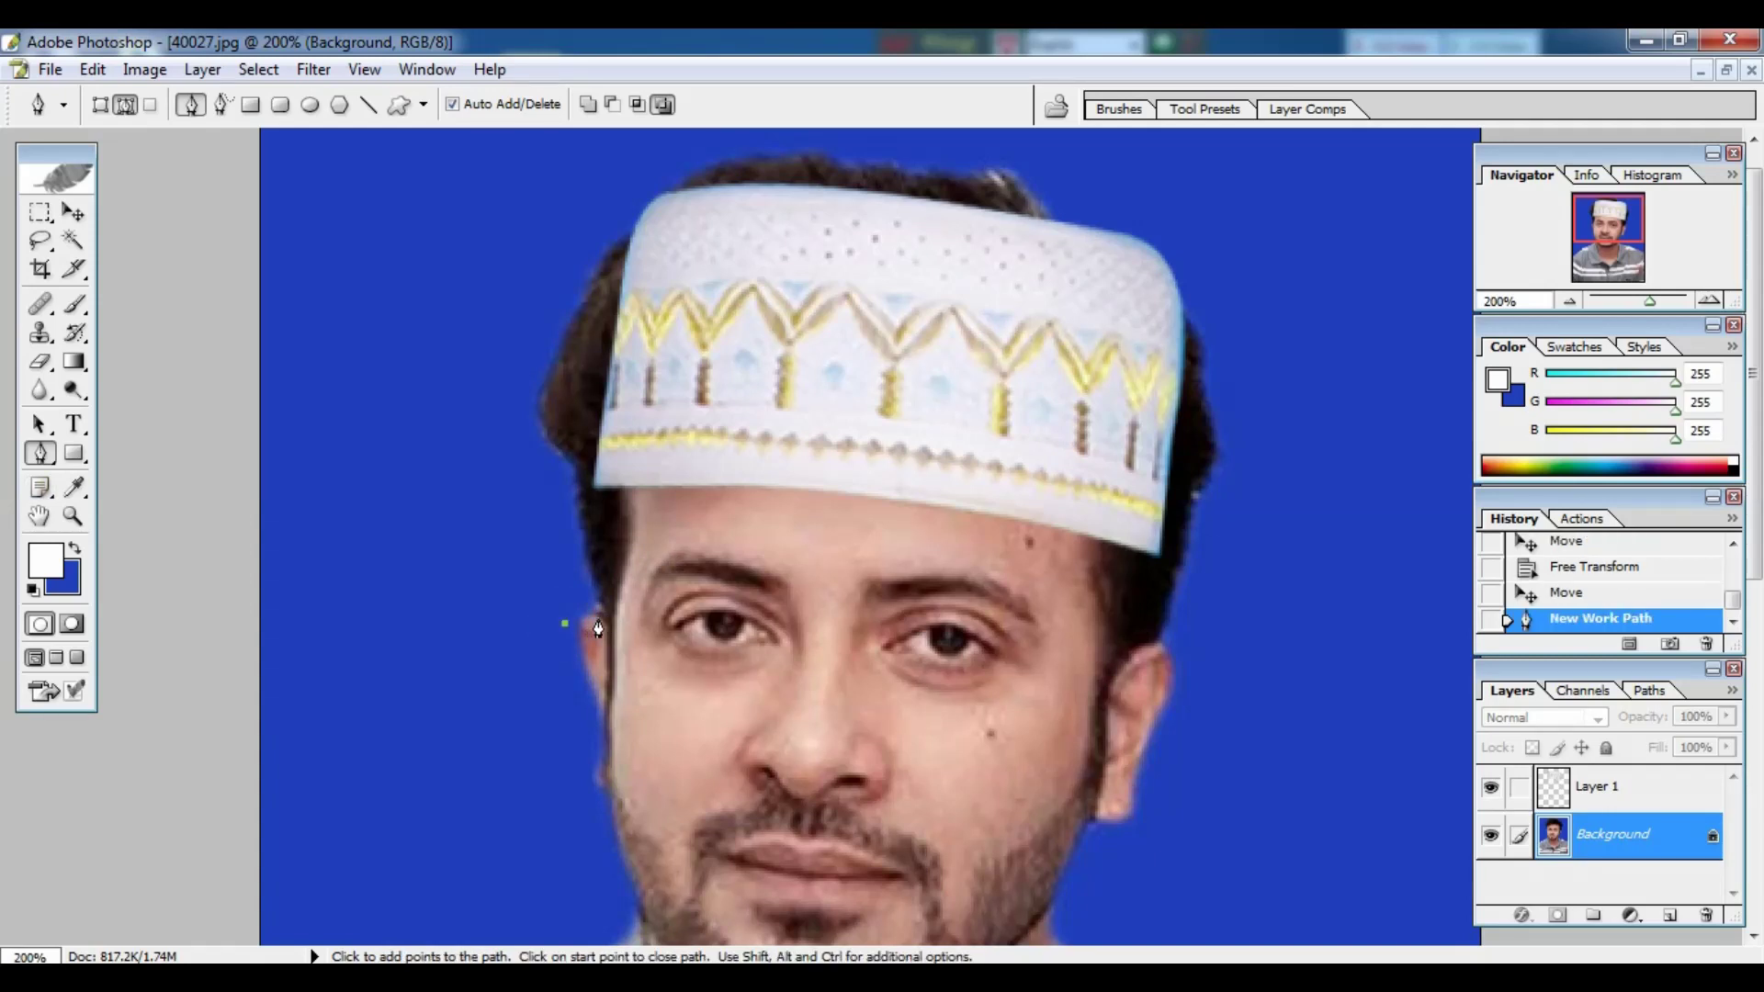
left_click_drag(598, 618, 608, 628)
left_click_drag(615, 459, 691, 404)
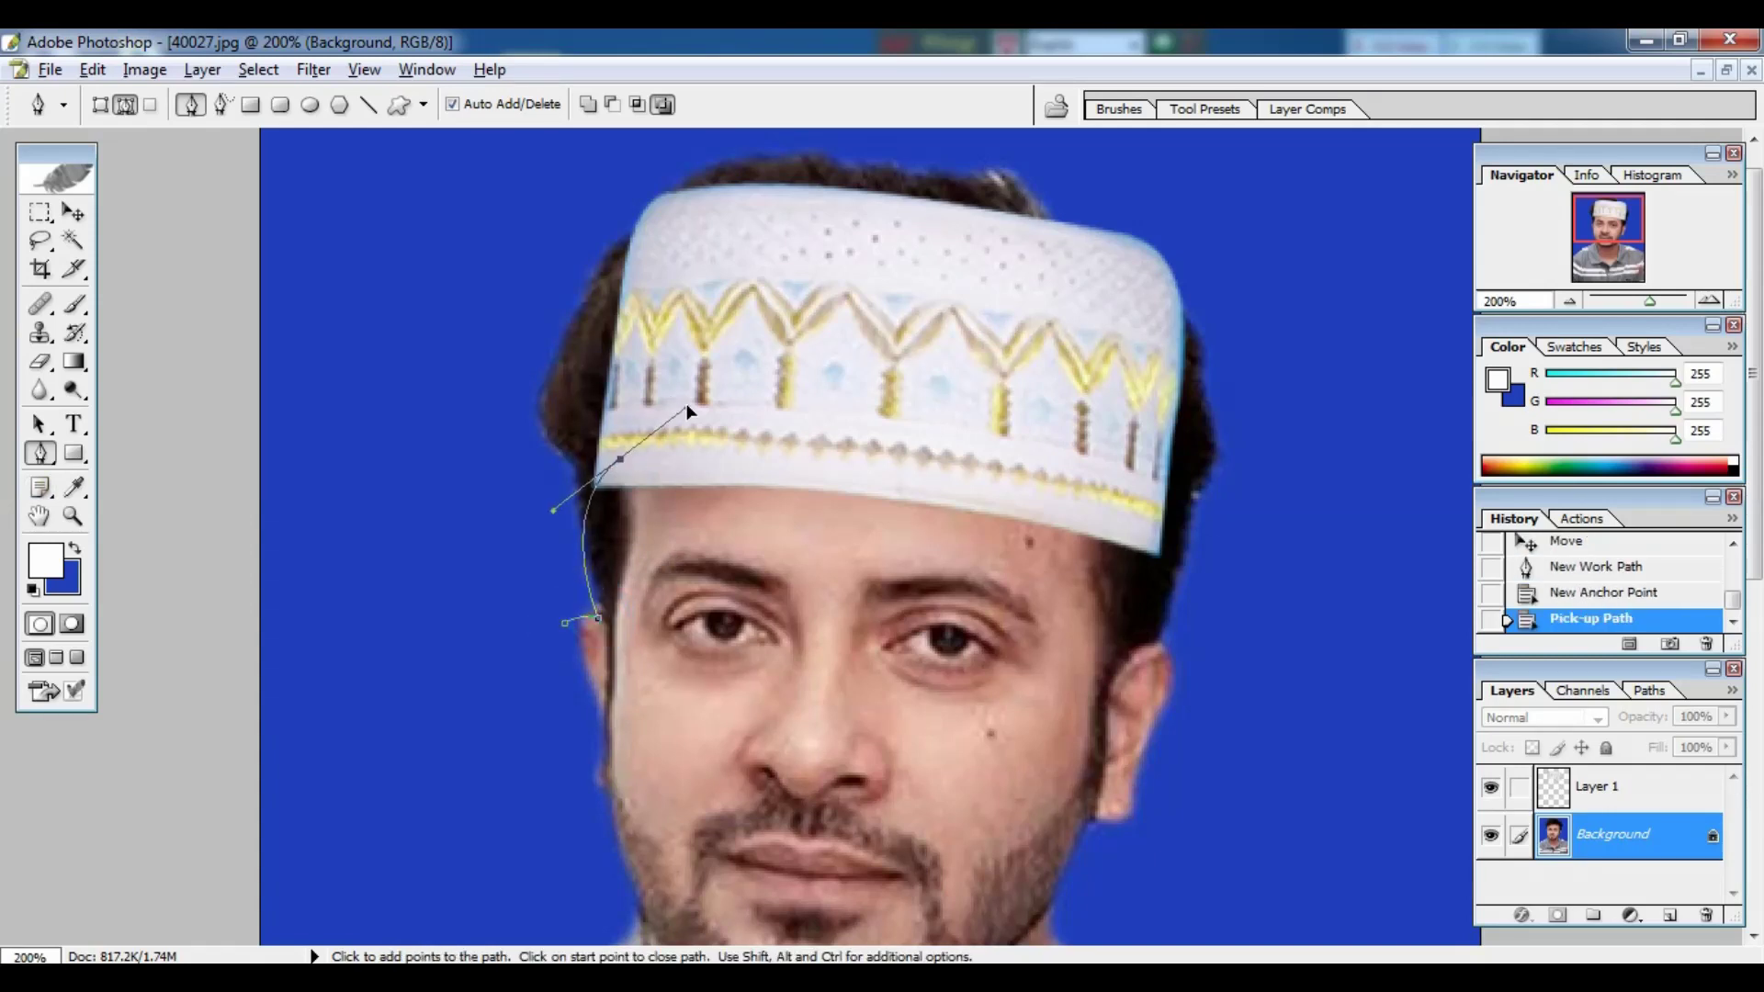
left_click(615, 459)
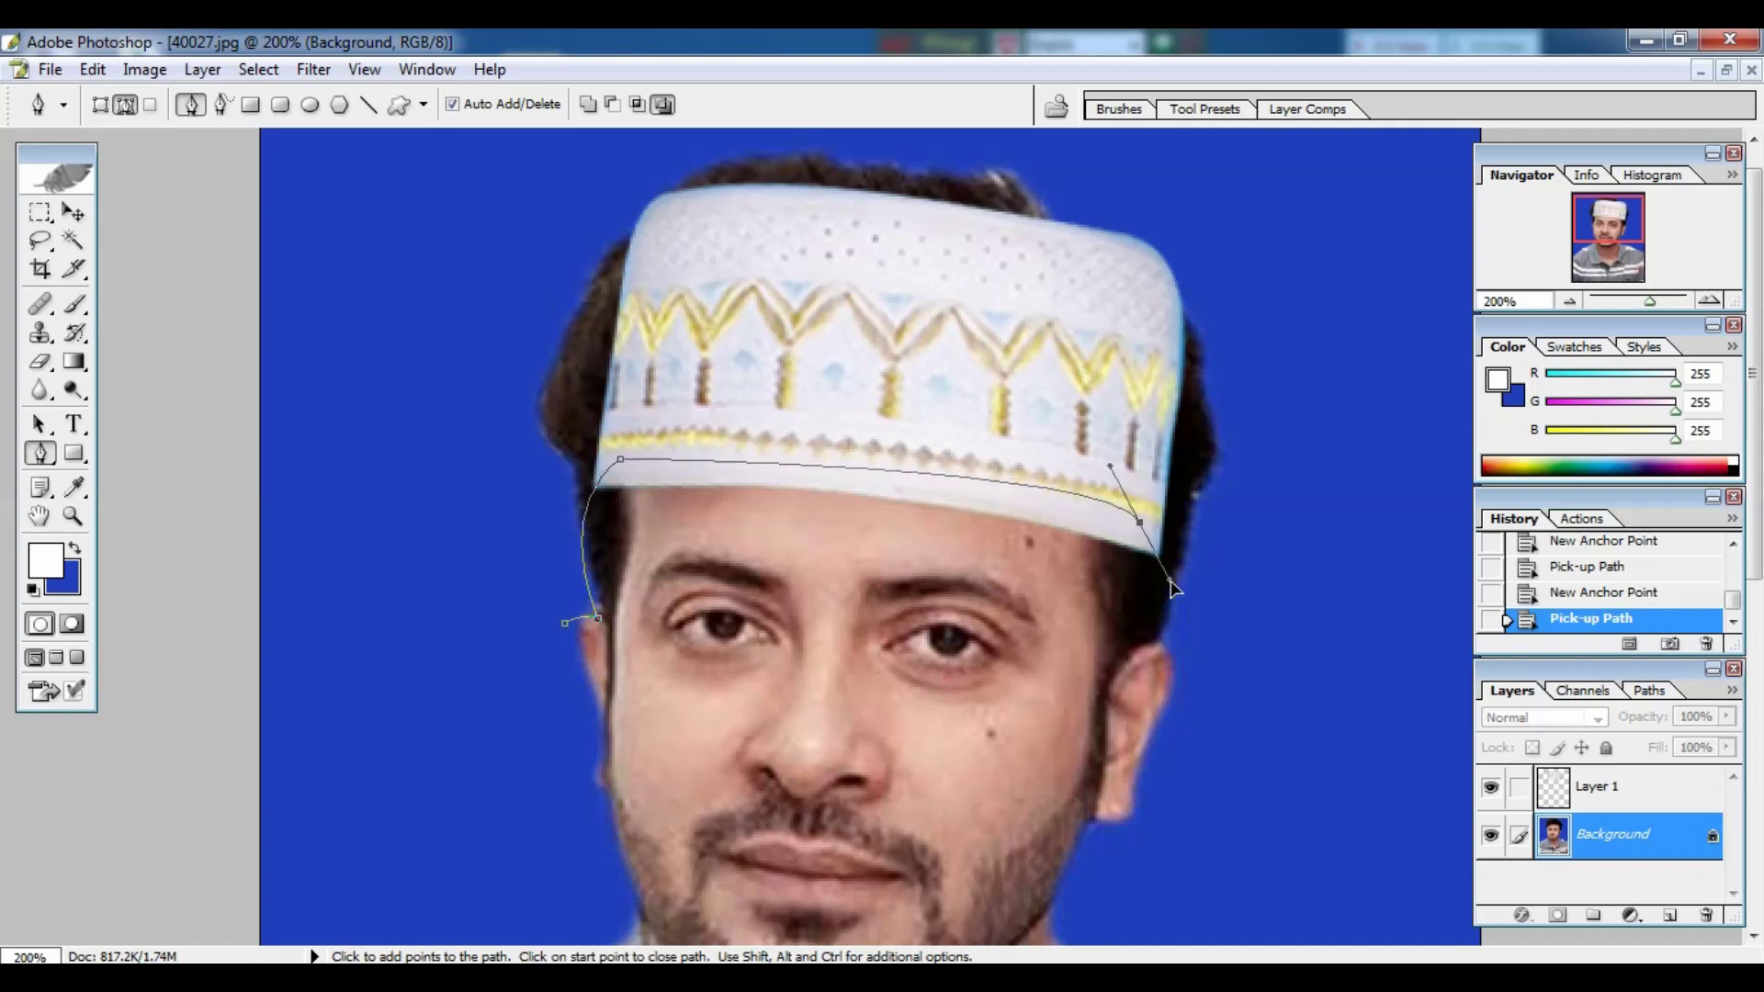
mouse_move(1139, 522)
left_mouse_down()
mouse_move(1181, 594)
mouse_move(1113, 696)
left_mouse_up()
left_click(1139, 522)
Continue the path around the upper right and over the head, close it, then zoom out
left_click(1152, 637)
left_click(1386, 250)
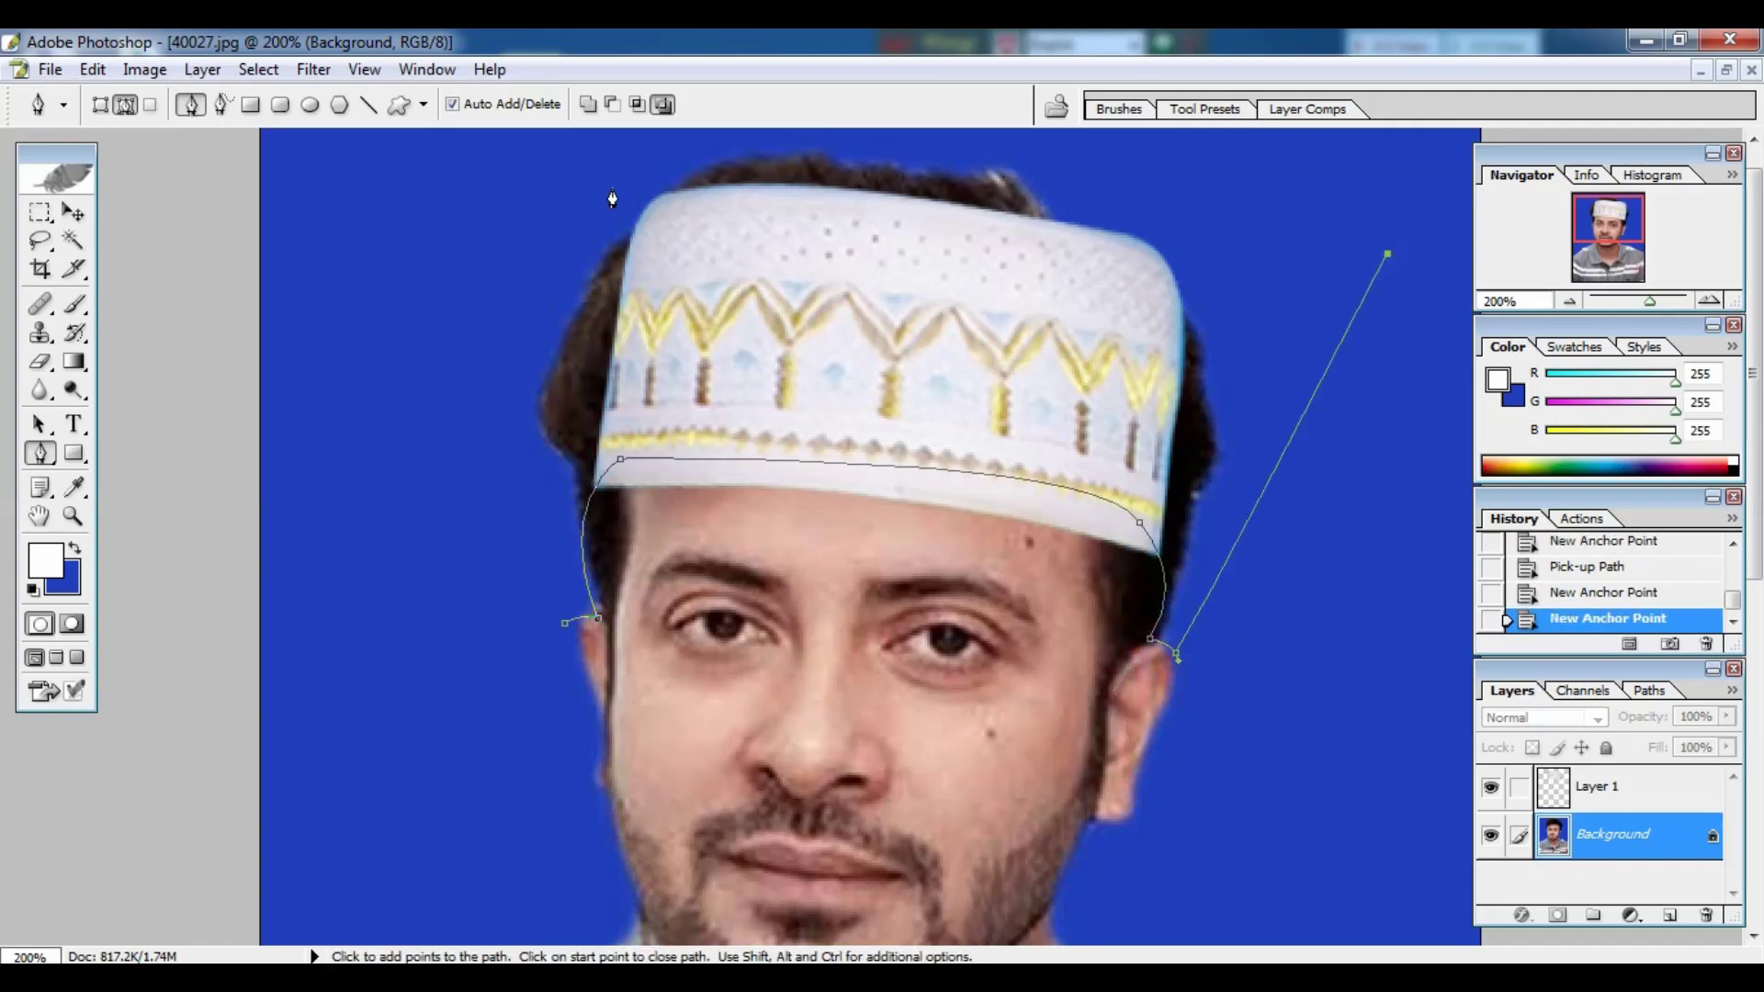
left_click_drag(611, 183, 551, 225)
left_click(402, 571)
left_click(564, 625)
key("ctrl+minus")
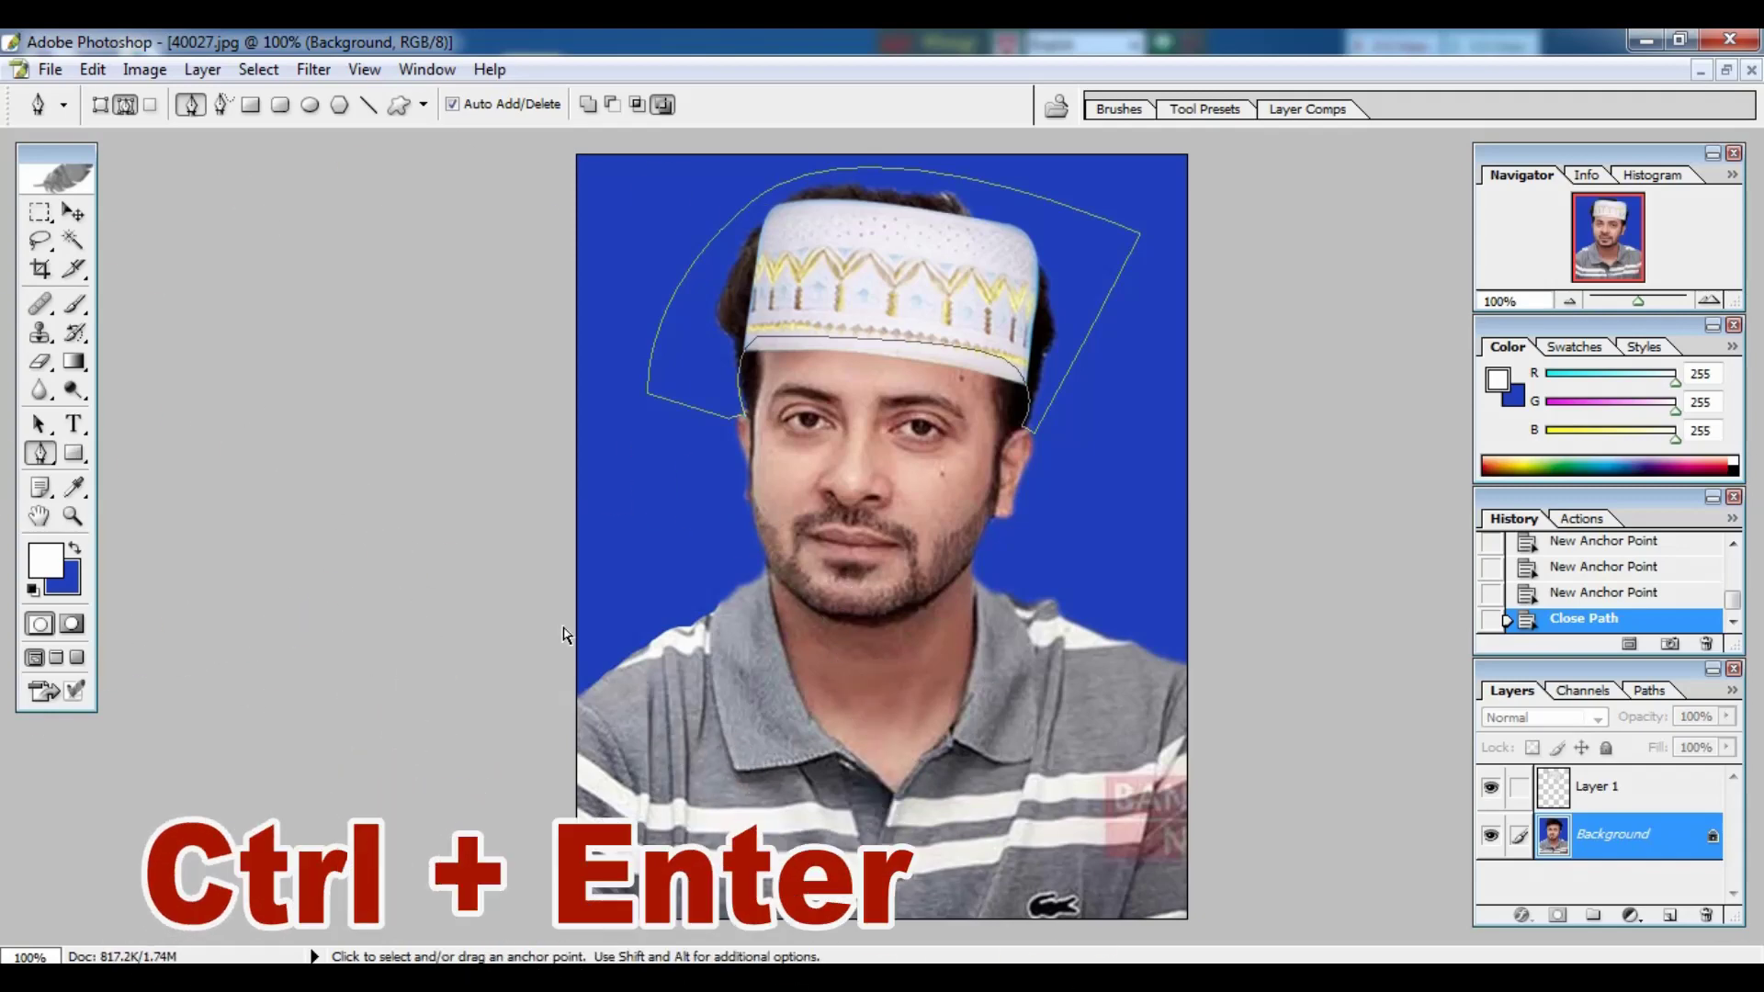
Load the closed hair outline path as a selection and bring up its context menu with the Magic Wand active
key("ctrl+Return")
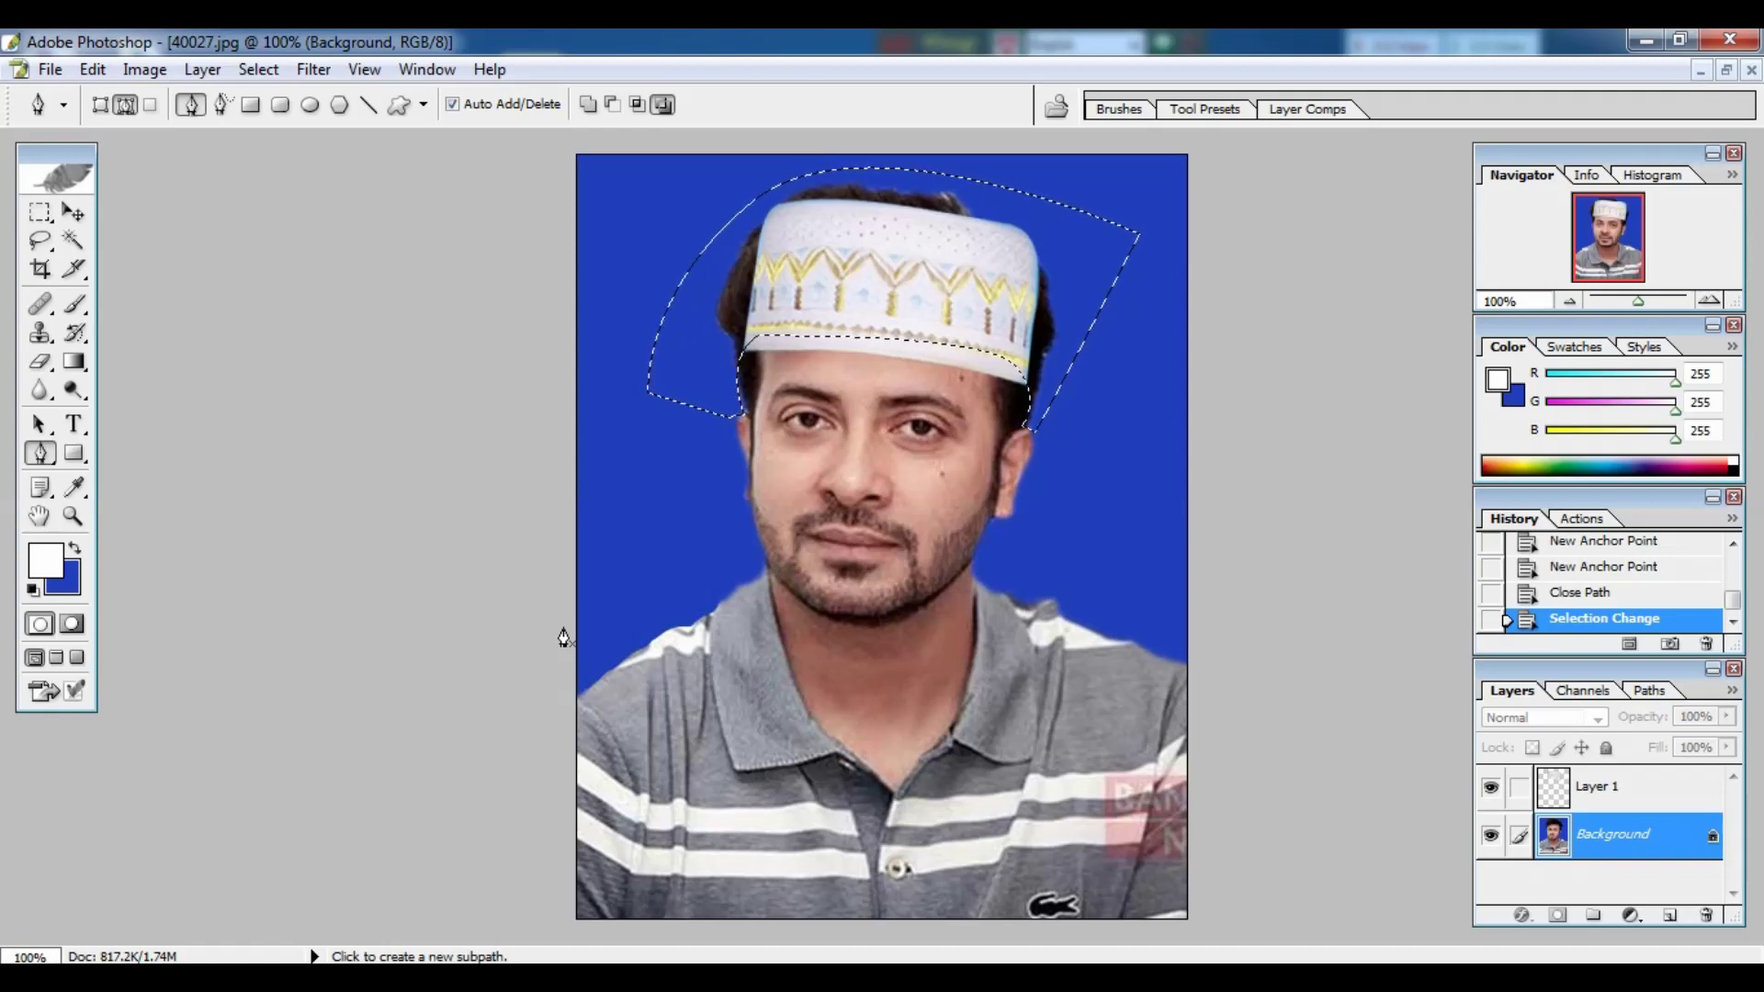
left_click(76, 243)
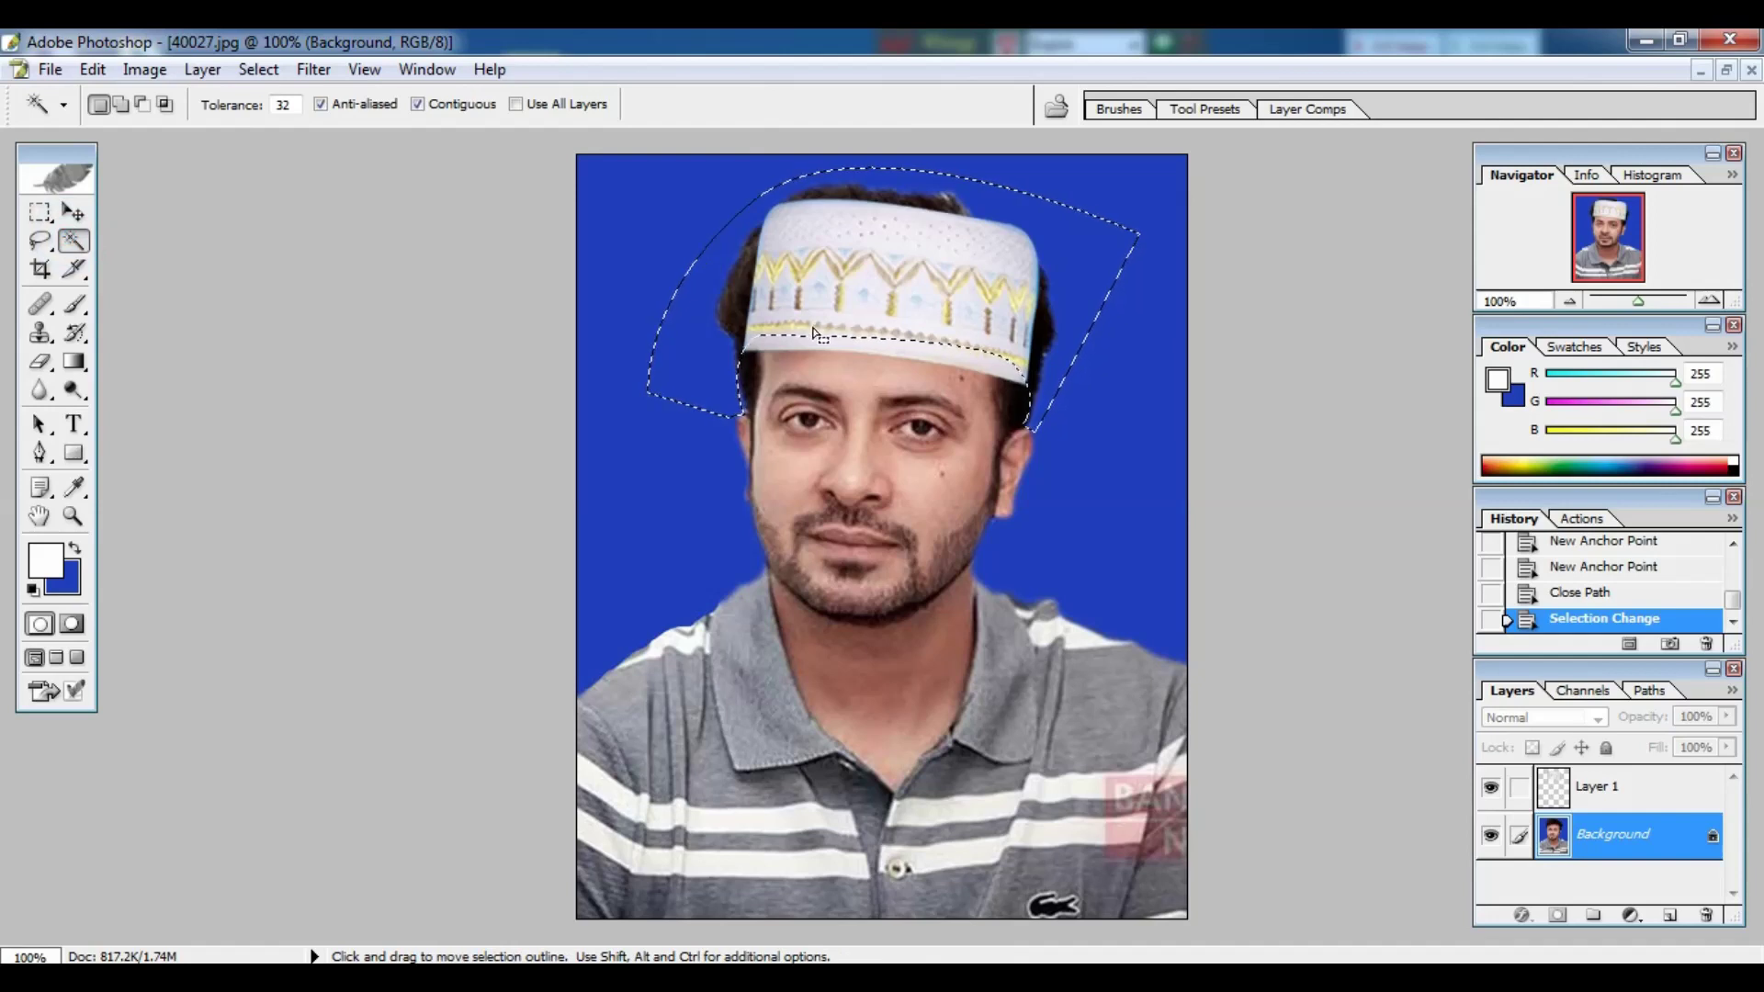
right_click(815, 335)
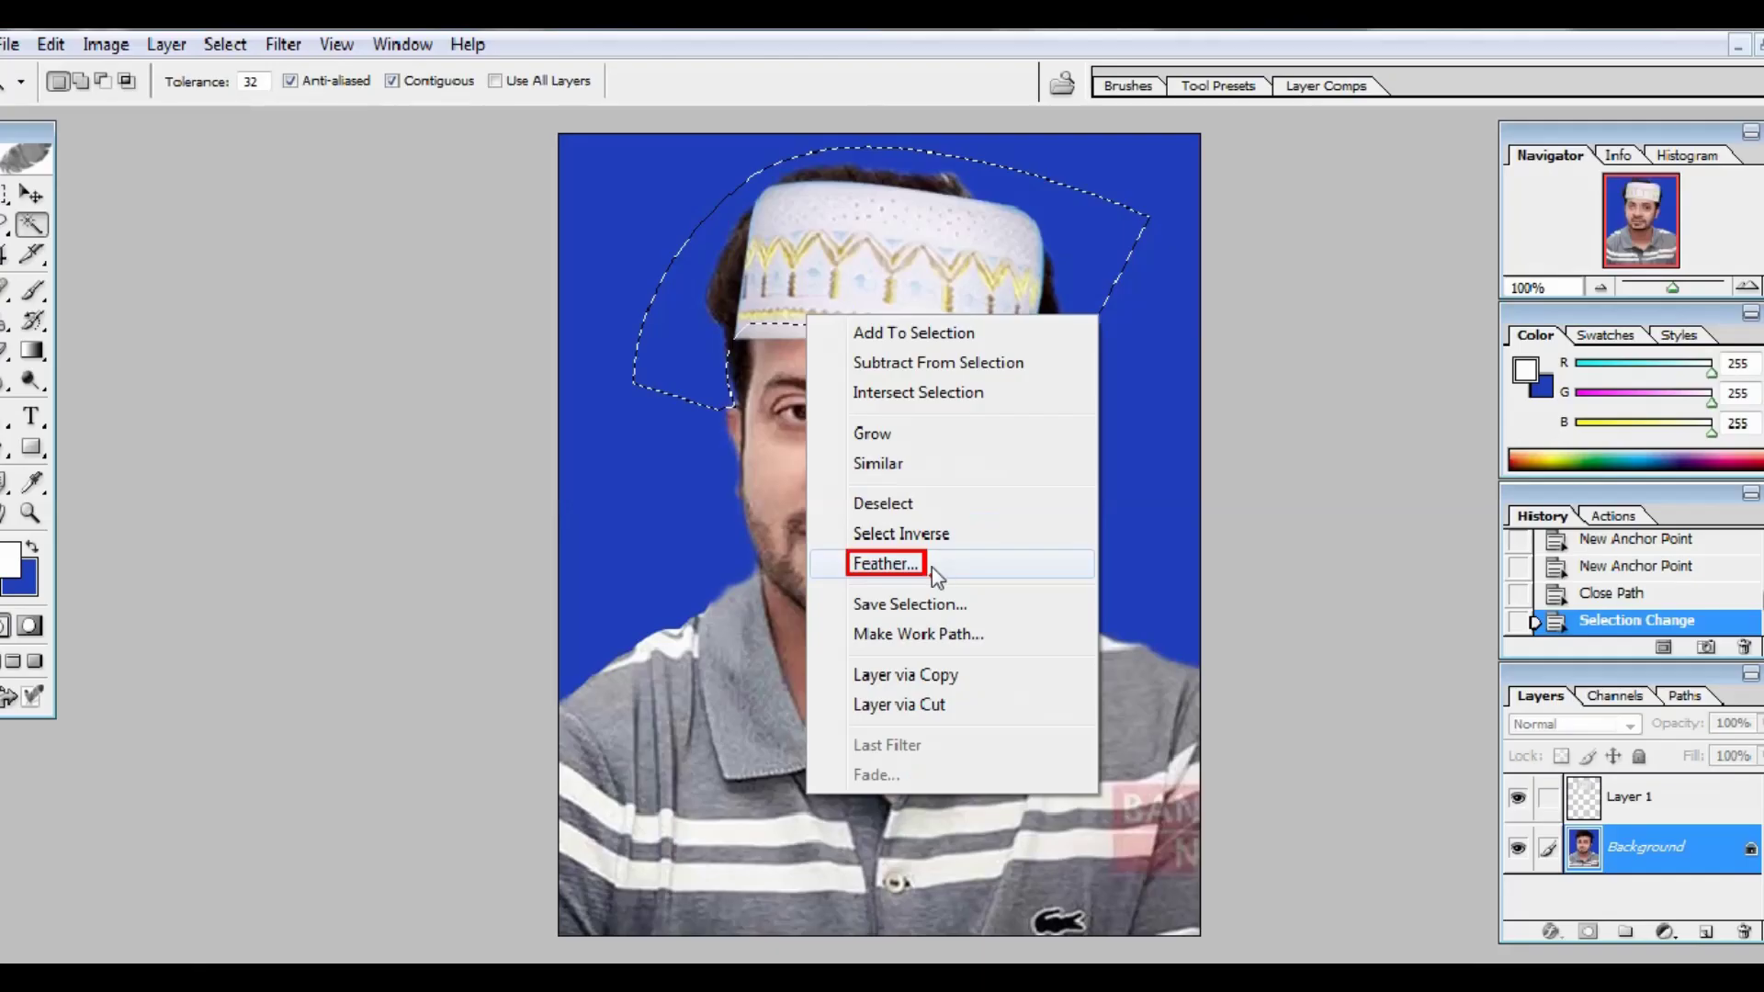
Apply a 2-pixel Feather Radius to the hair selection
left_click(932, 566)
type("2")
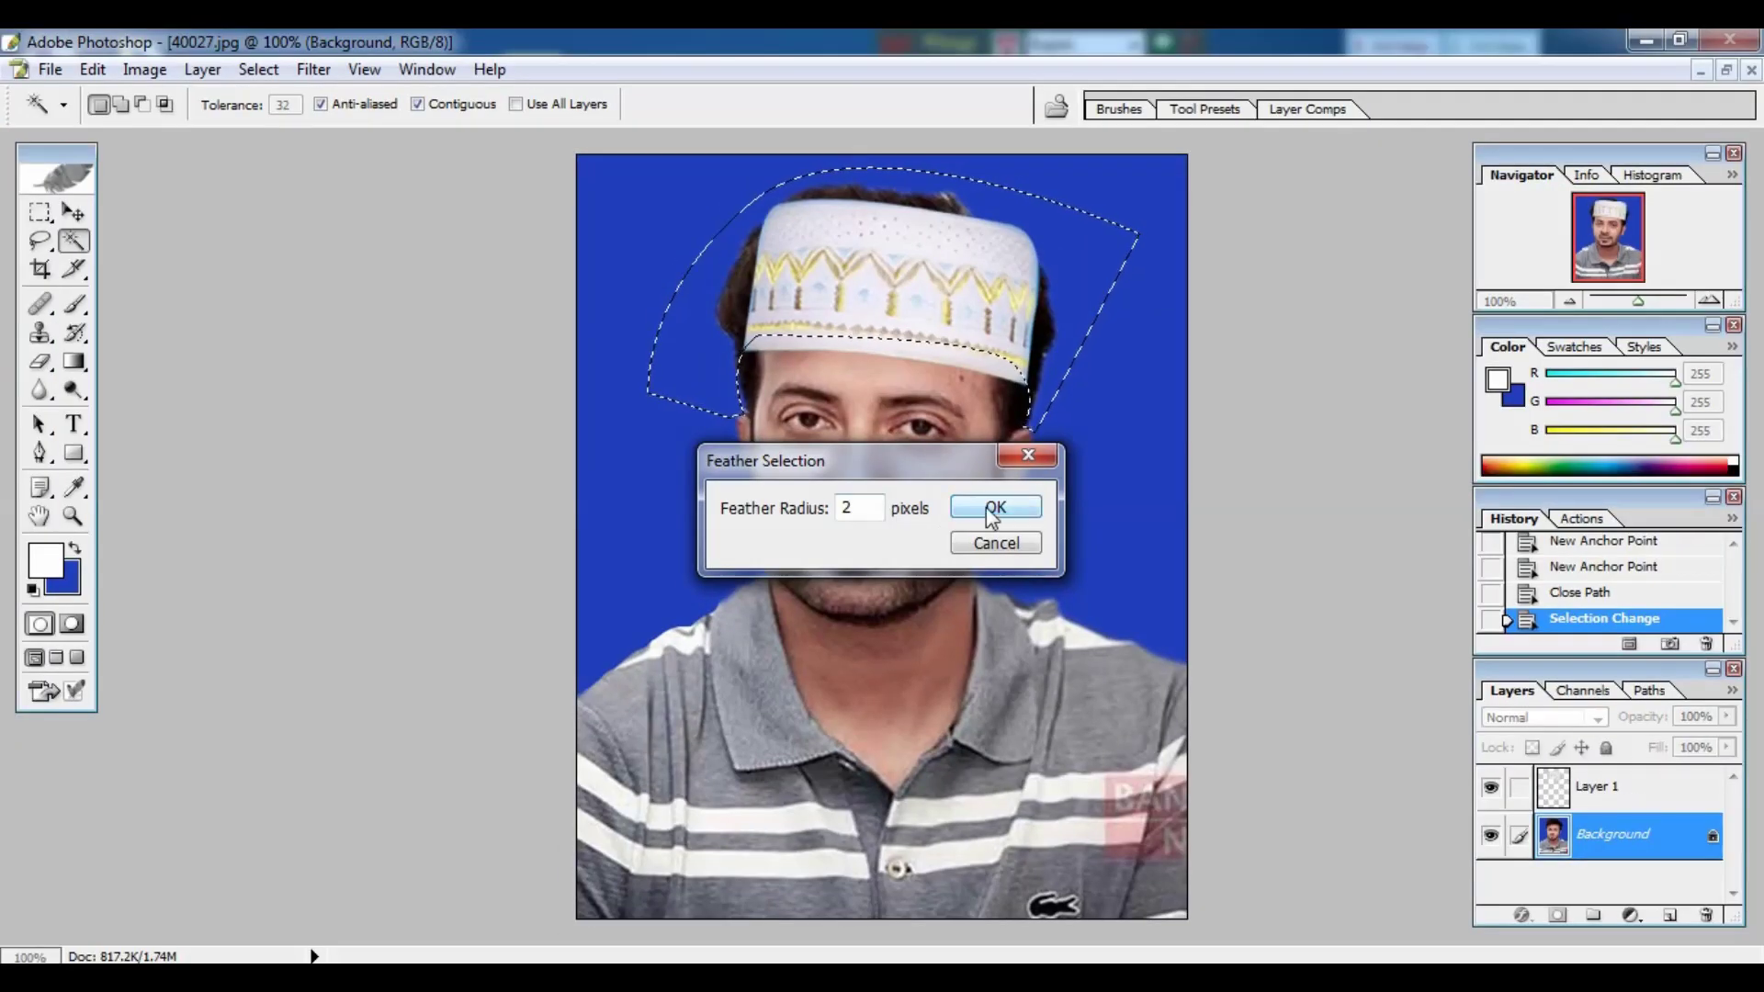
left_click(986, 508)
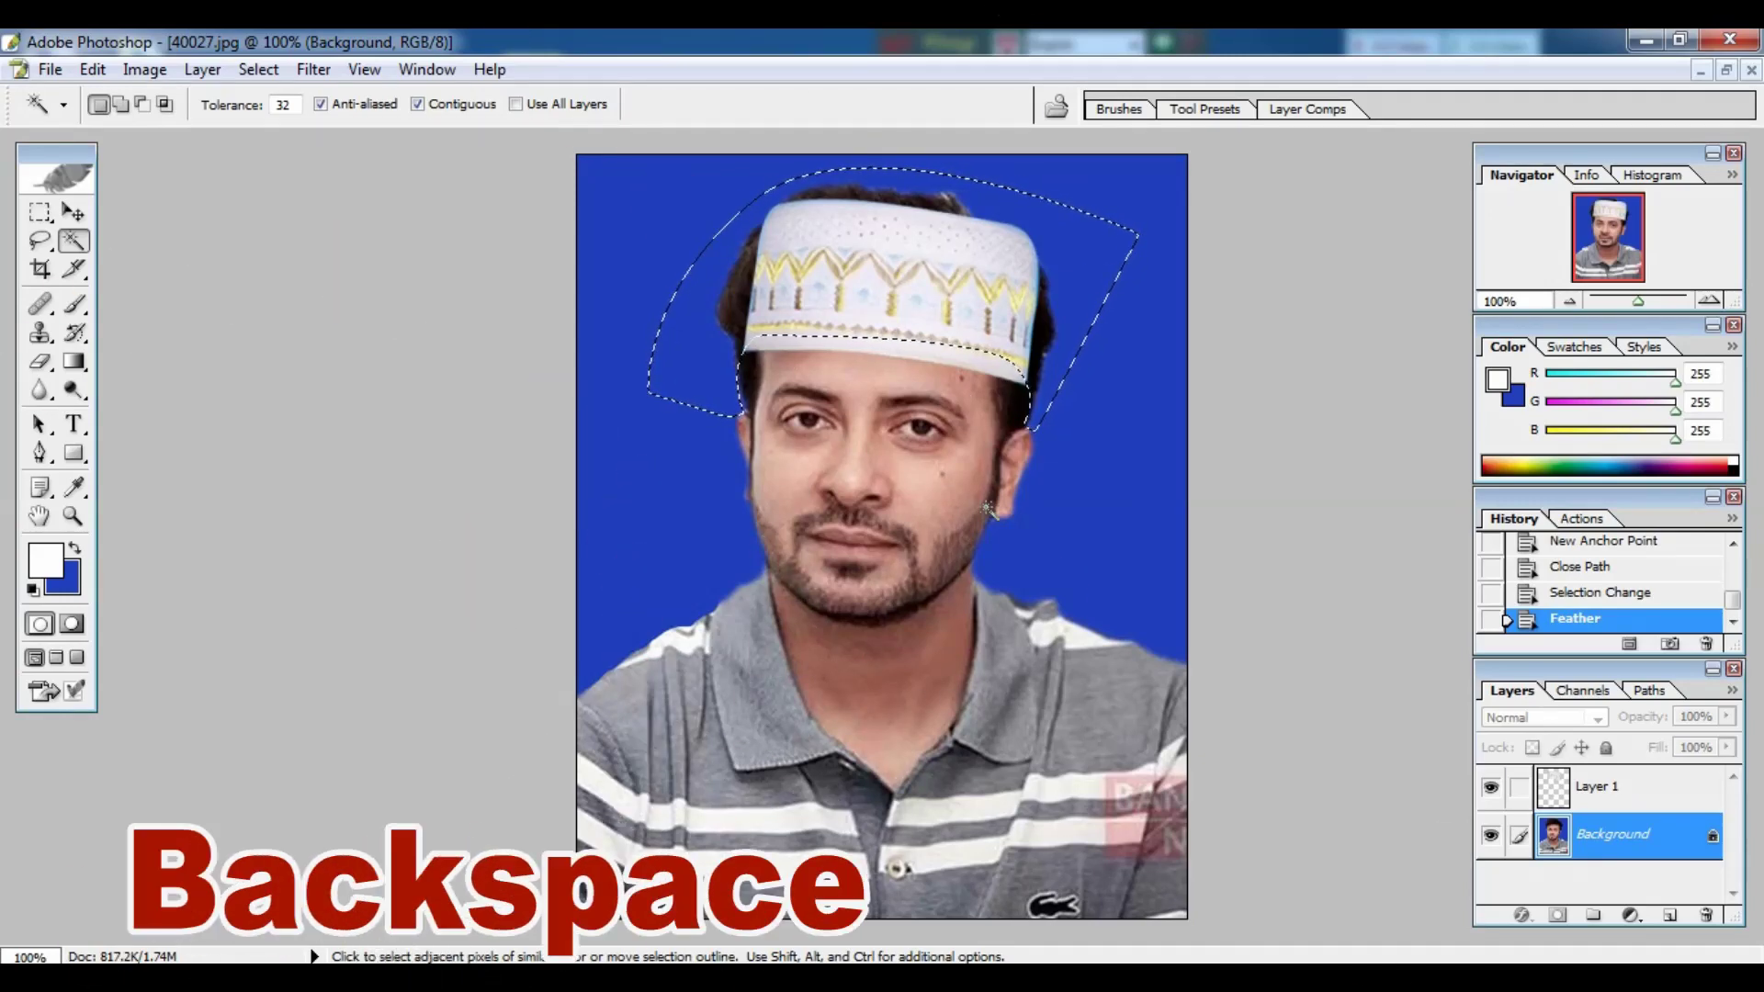
Clear the feathered hair area to the blue background colour and deselect
key("BackSpace")
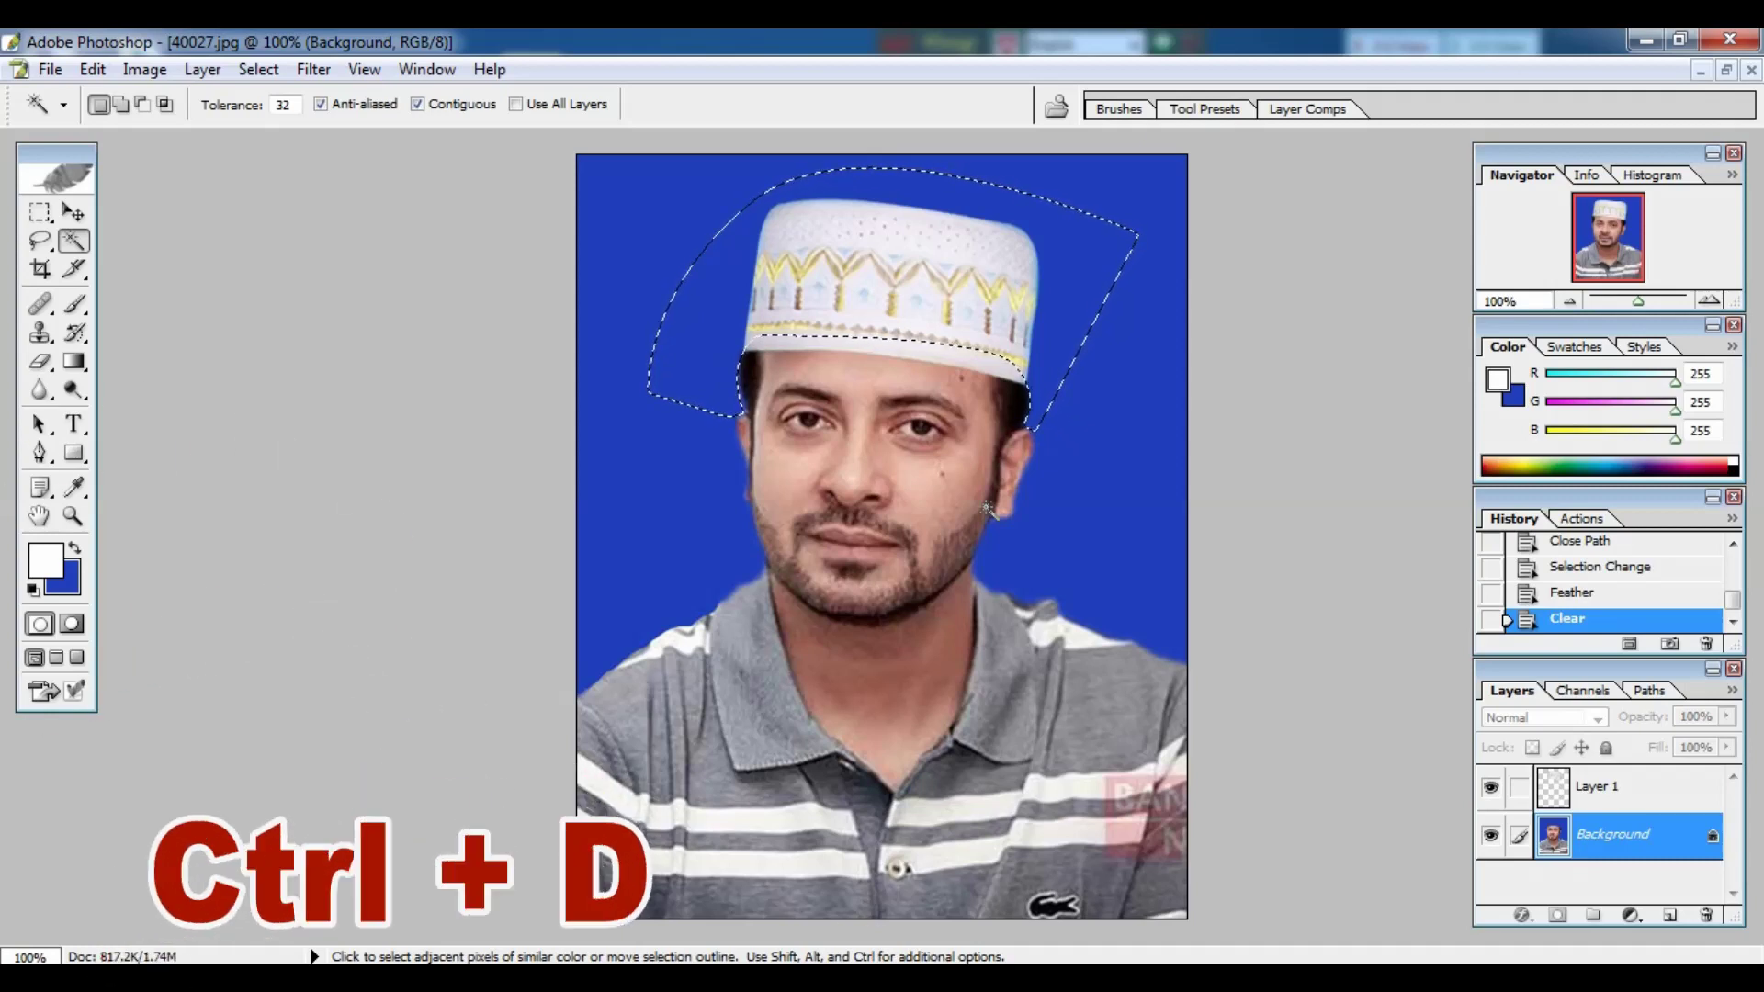
key("ctrl+d")
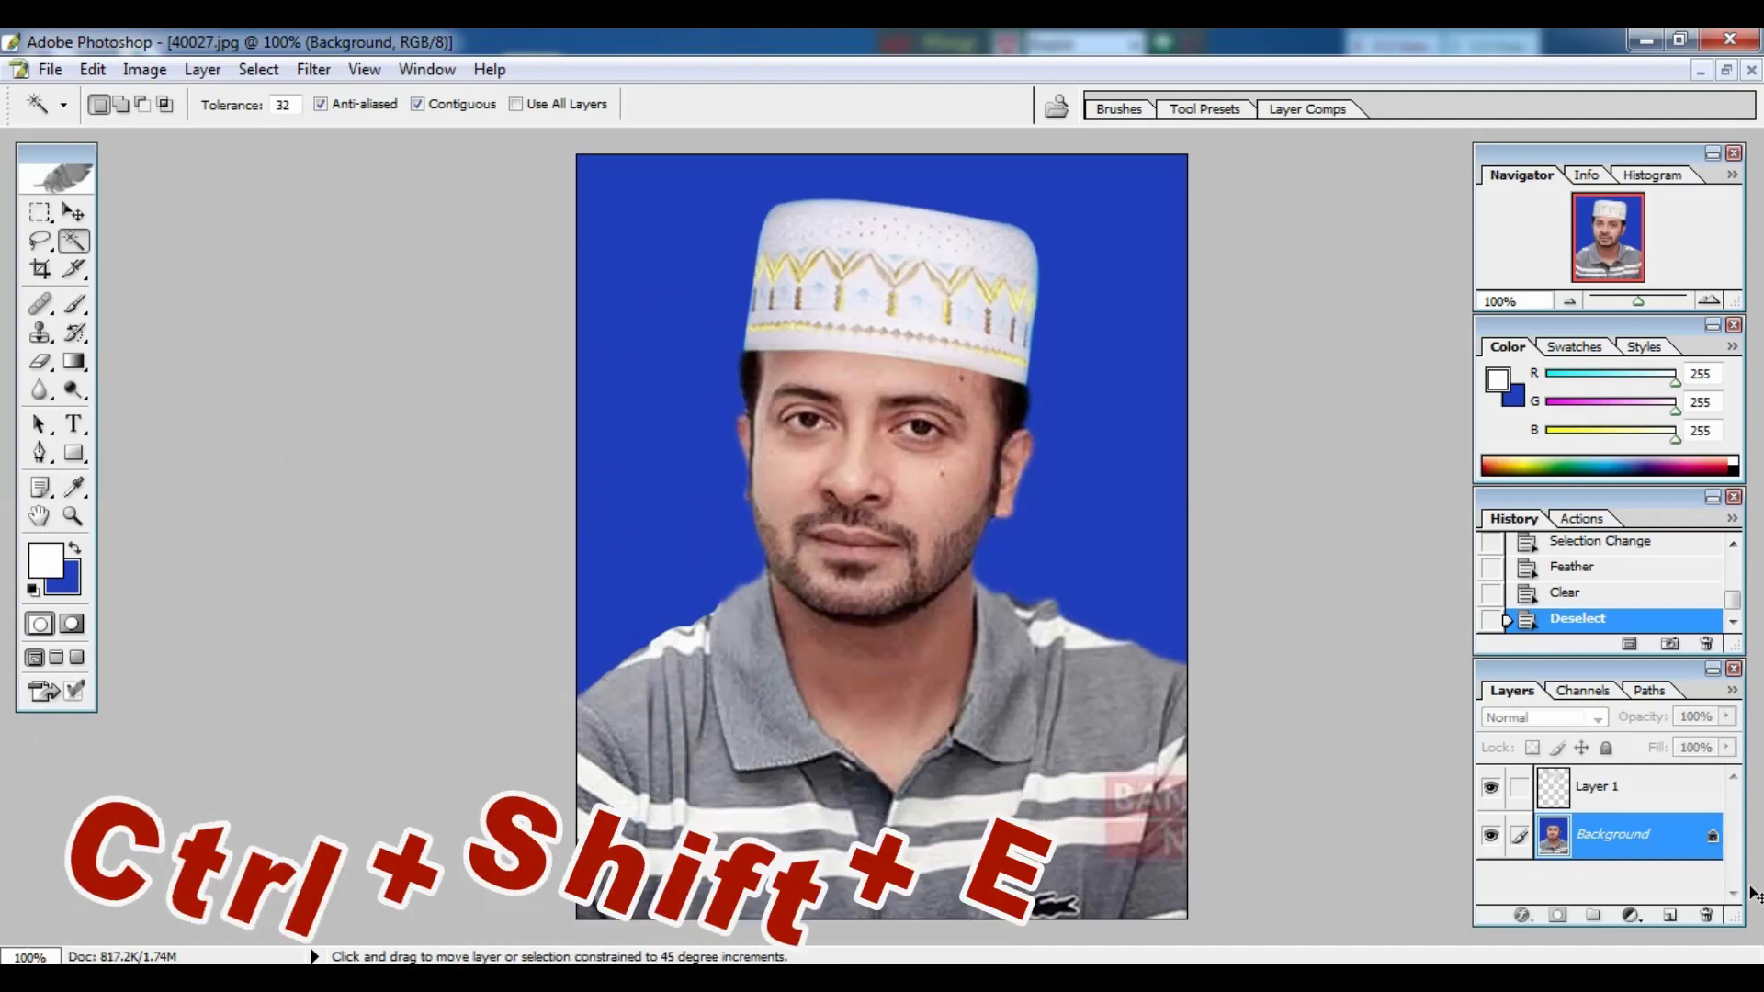
Merge the visible layers, convert Background to Layer 0, and nudge the image slightly down and right
key("ctrl+shift+e")
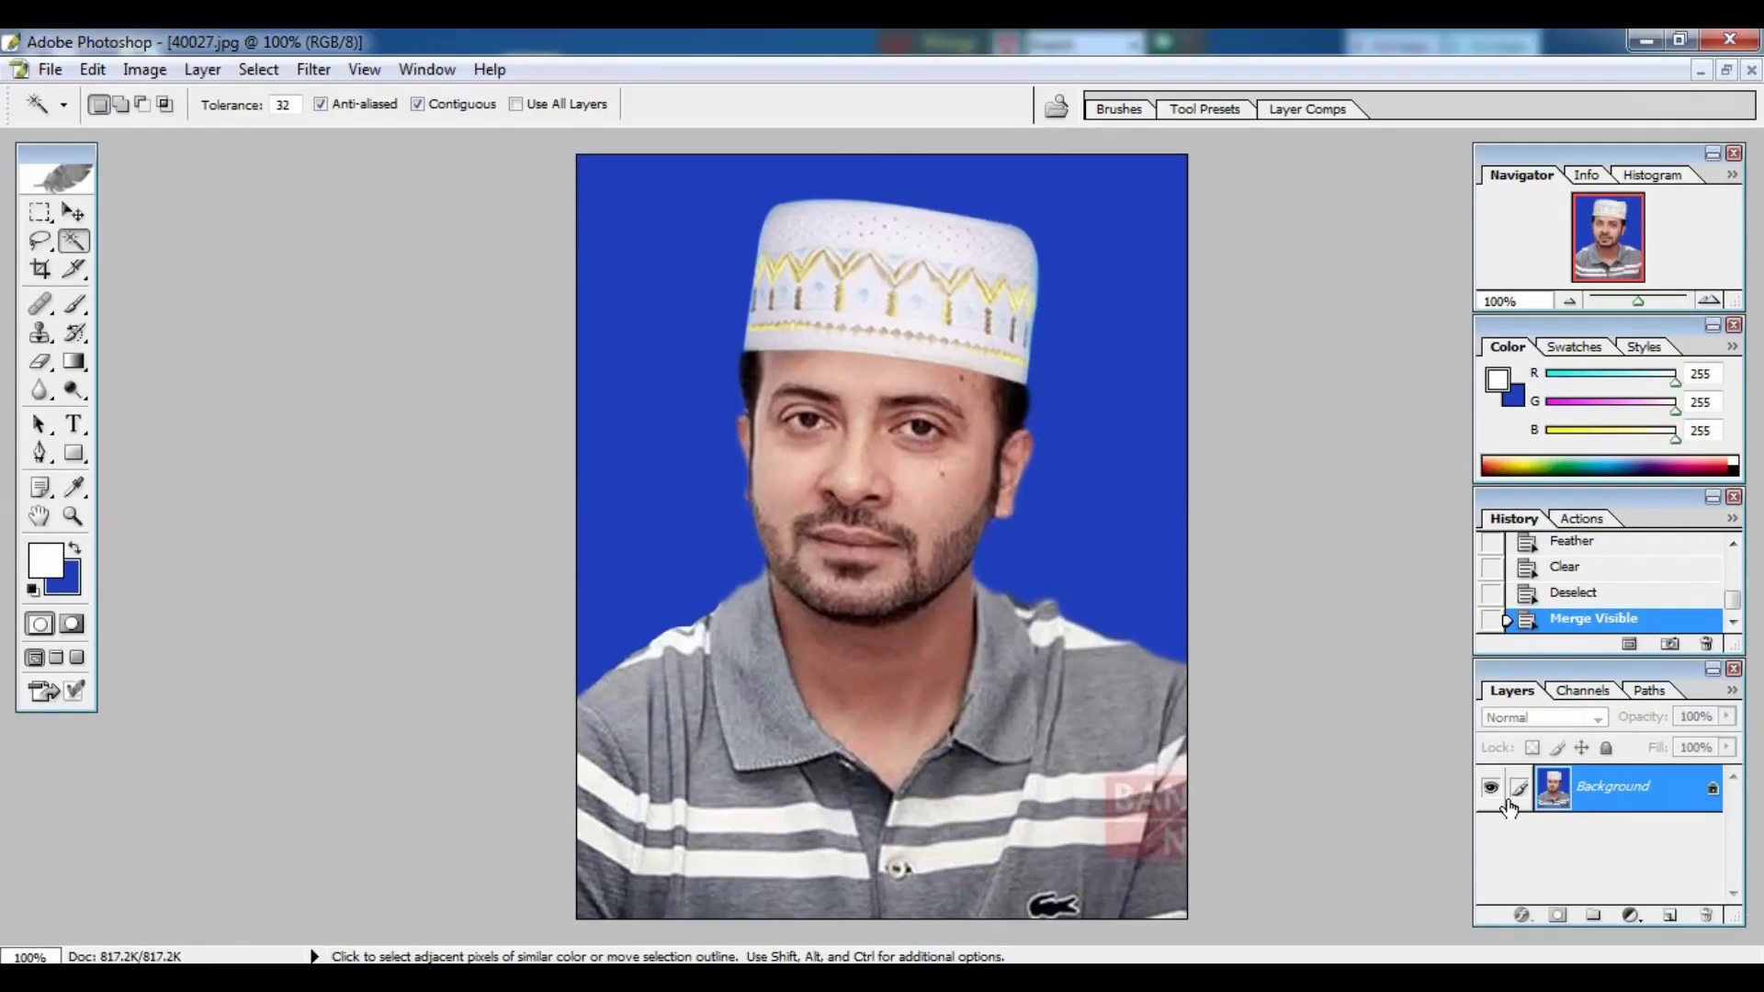
double_click(1652, 799)
key("v")
mouse_move(947, 450)
left_mouse_down()
mouse_move(884, 577)
mouse_move(956, 473)
left_mouse_up()
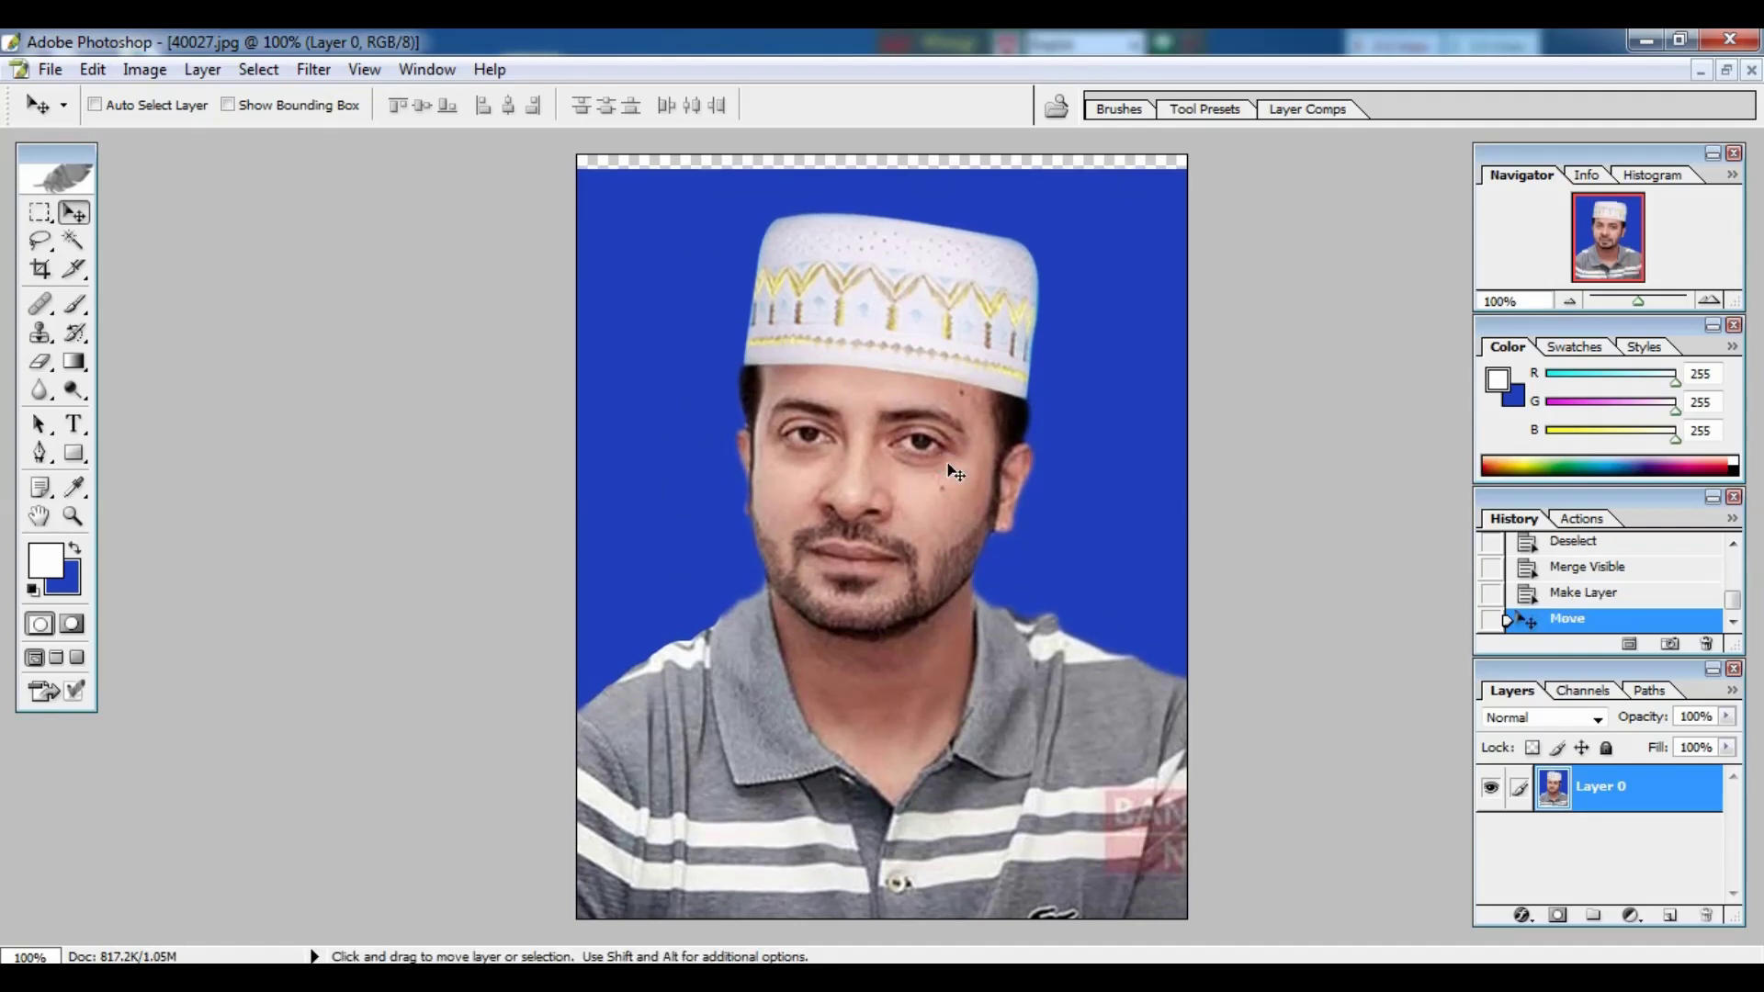